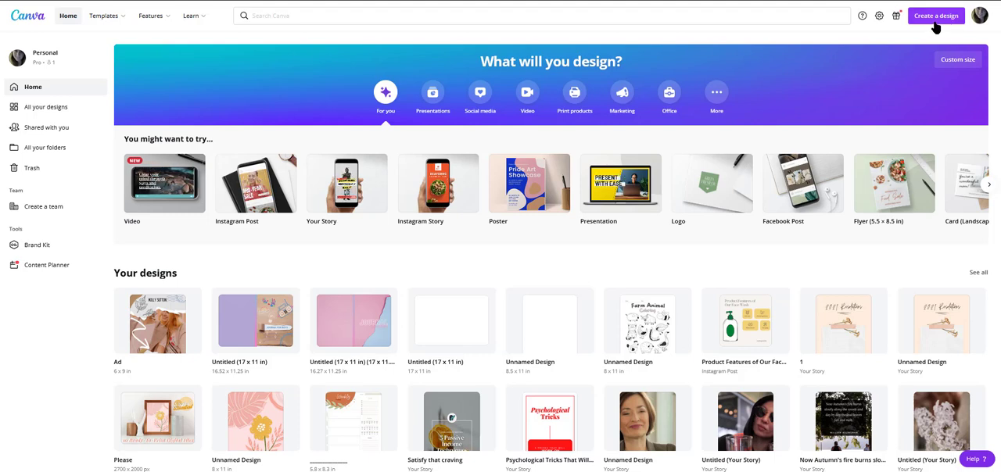
Step: Create a new custom-size design measuring 6 × 9 inches
click(938, 19)
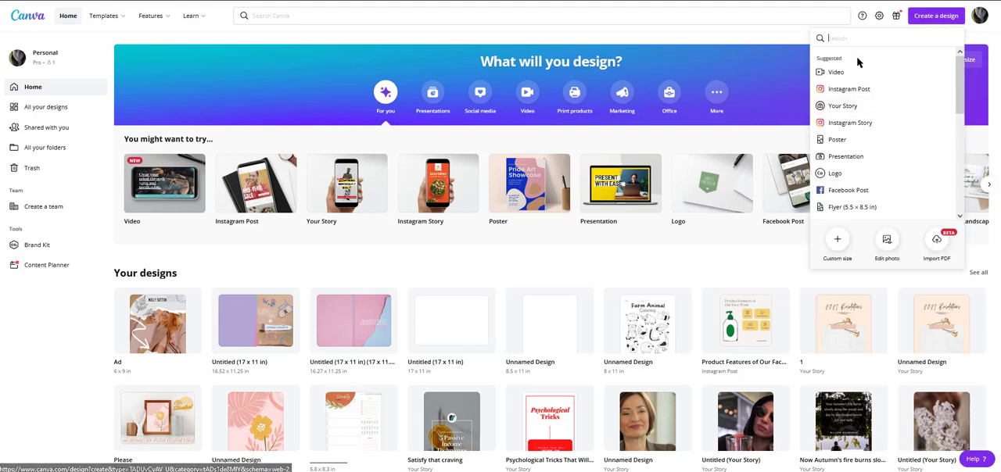
click(837, 242)
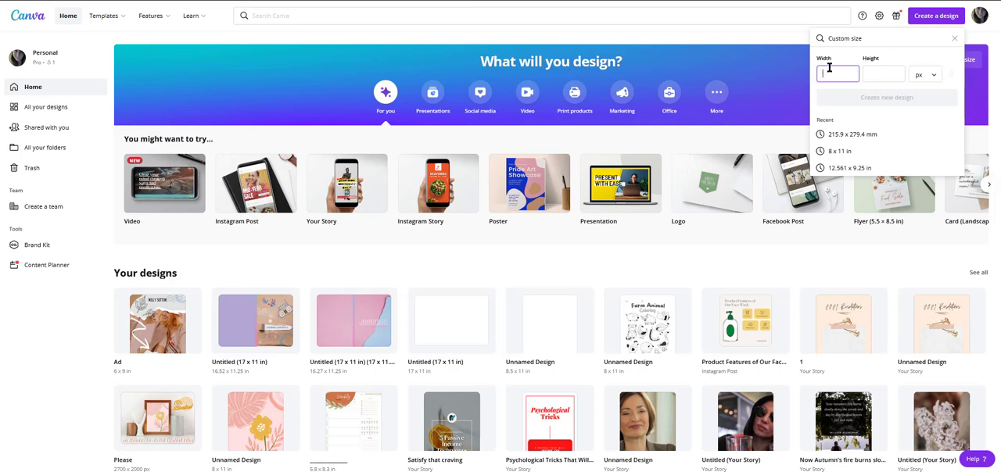
text(8)
click(927, 74)
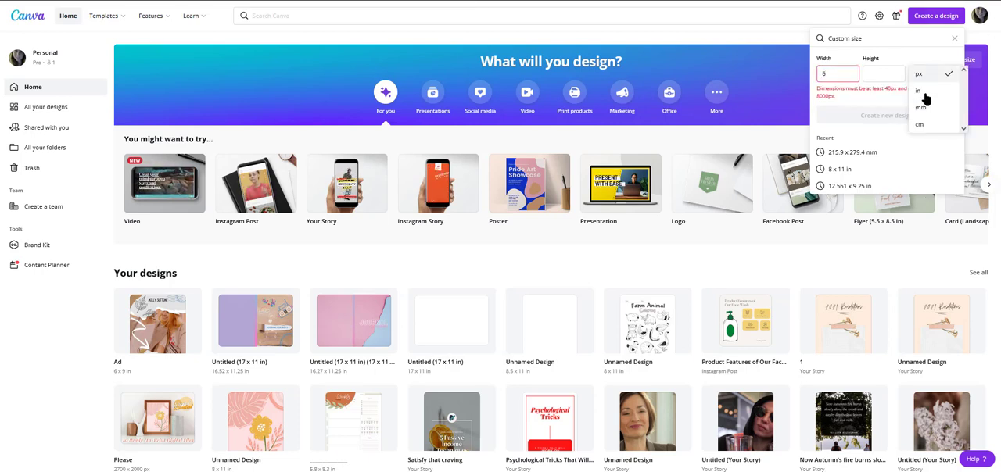
click(931, 99)
double_click(845, 71)
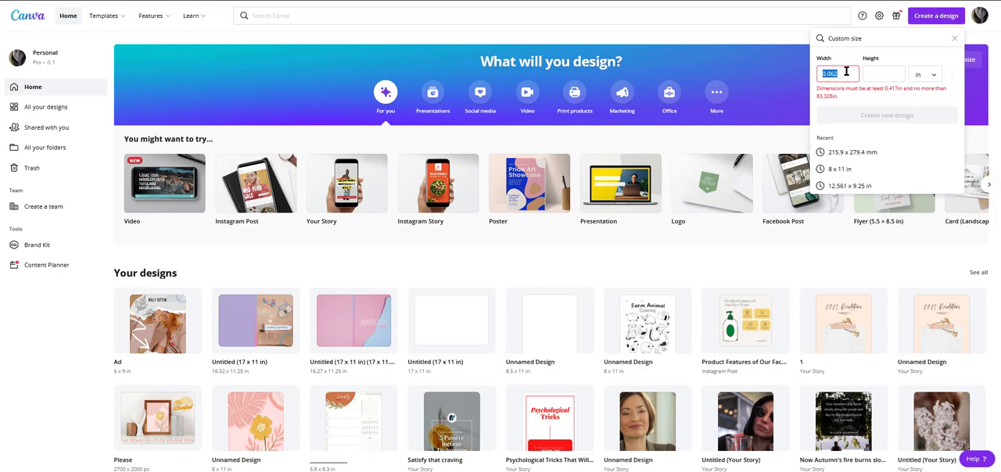
key(BackSpace)
text(6)
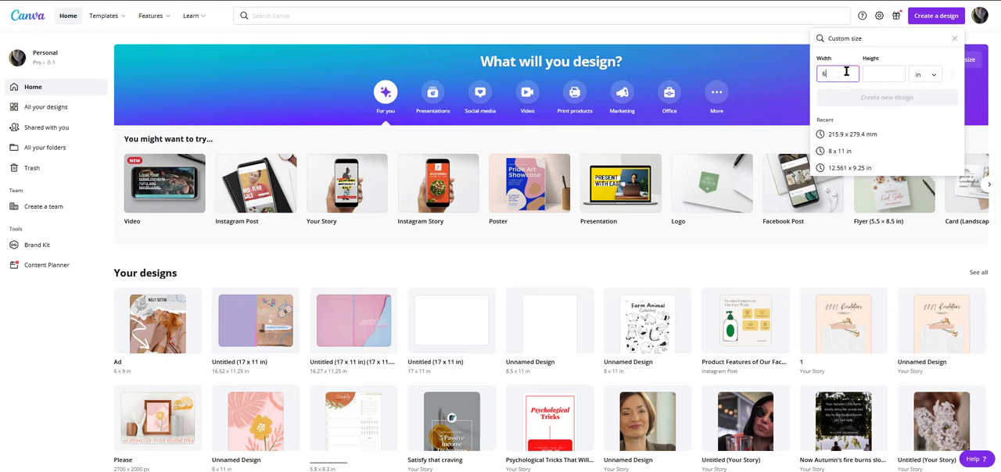
click(883, 74)
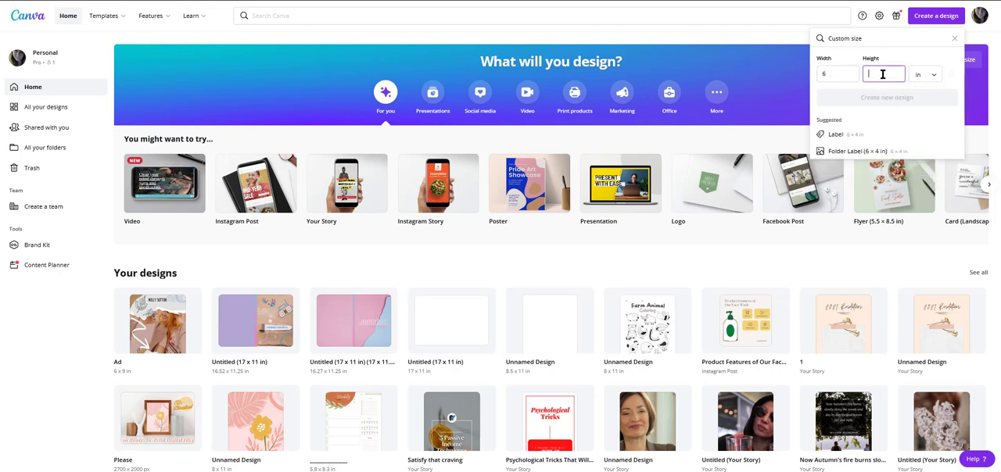
text(9)
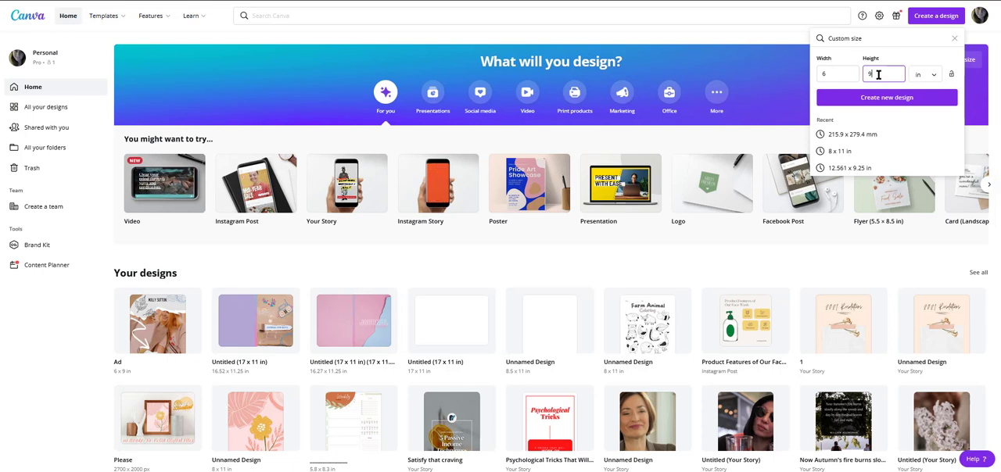
click(937, 101)
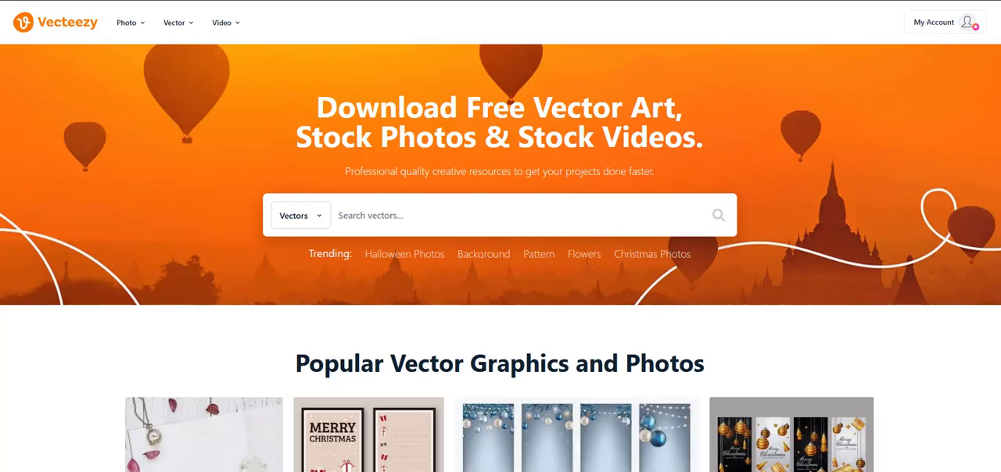
Step: Look through the popular, trending and curated resources on the Vecteezy home page, down to its footer
scroll(602, 279, down, 2)
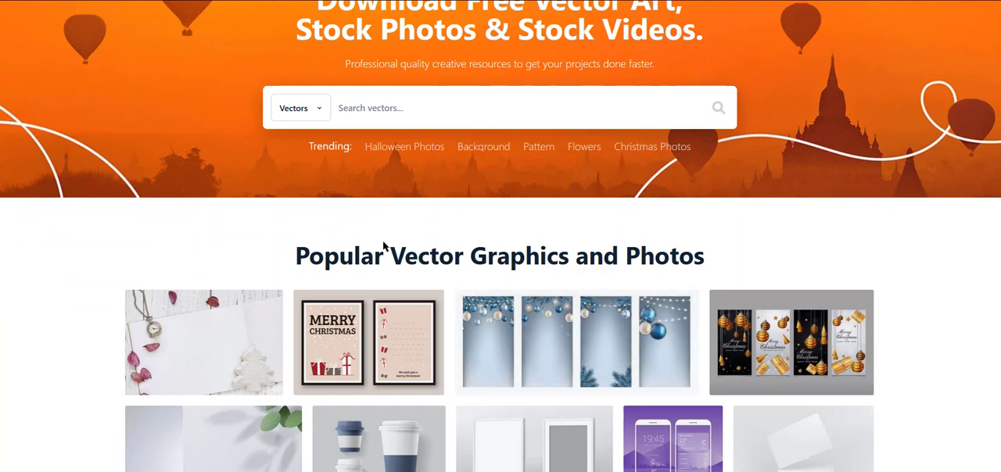
scroll(603, 201, up, 2)
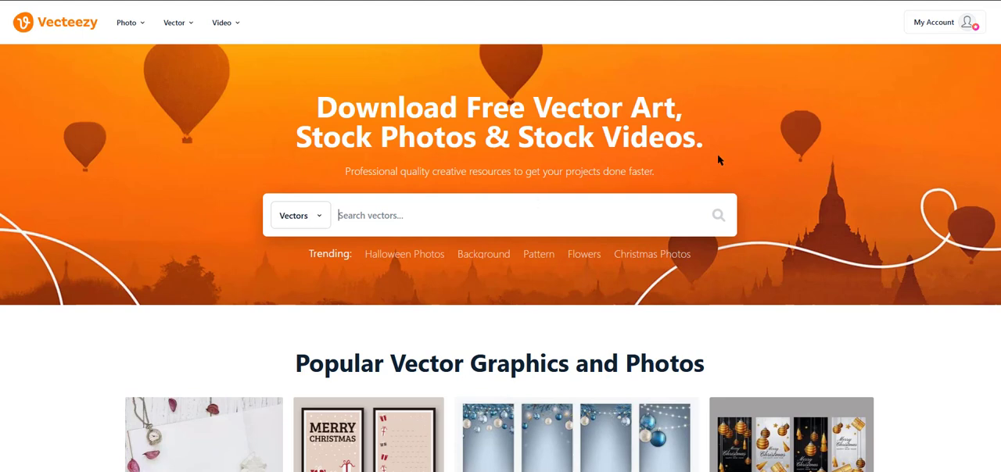
scroll(789, 288, down, 2)
scroll(789, 288, down, 1)
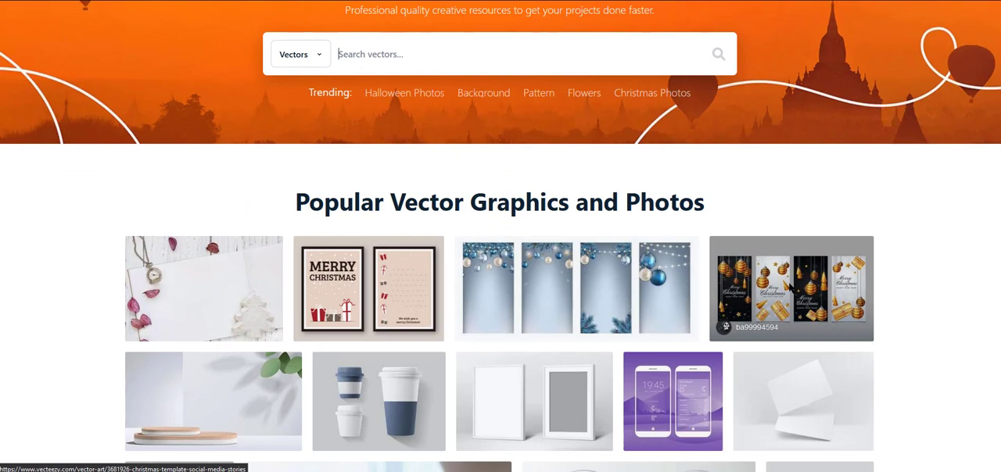
scroll(792, 287, down, 6)
scroll(511, 313, up, 3)
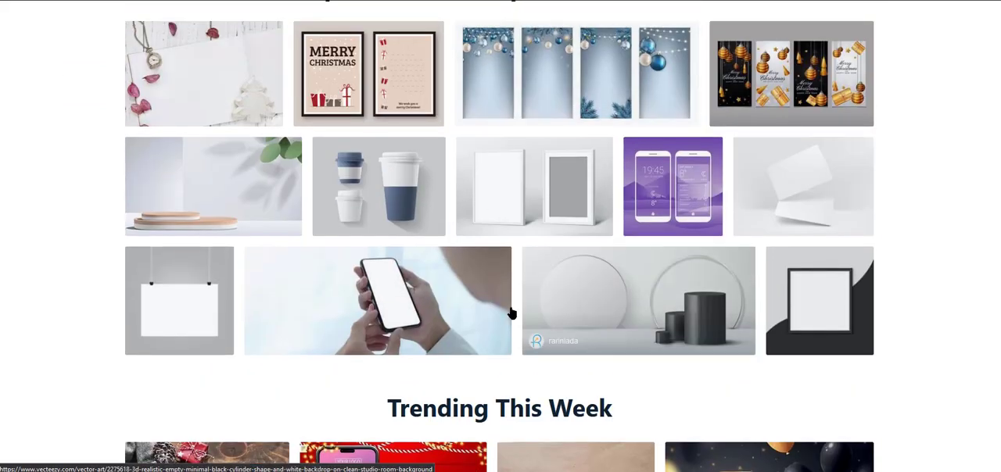
scroll(511, 313, down, 5)
scroll(753, 261, down, 5)
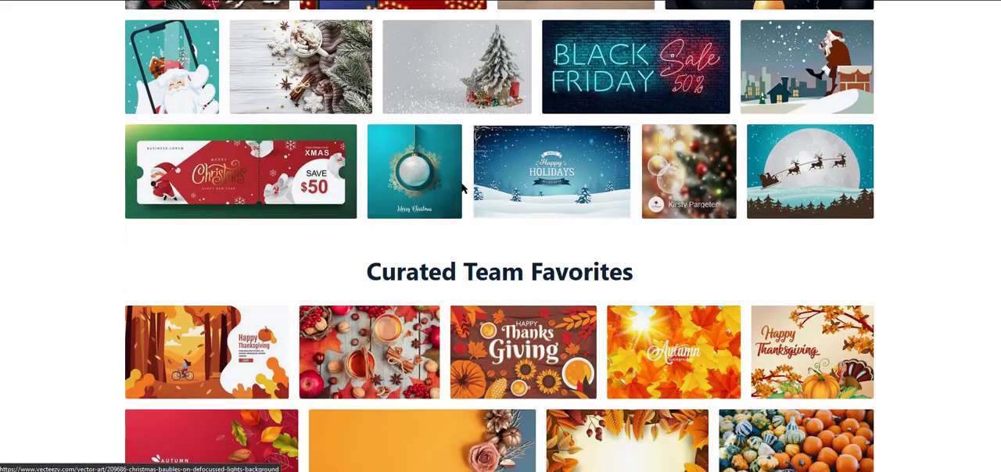
scroll(463, 188, up, 3)
scroll(458, 306, down, 5)
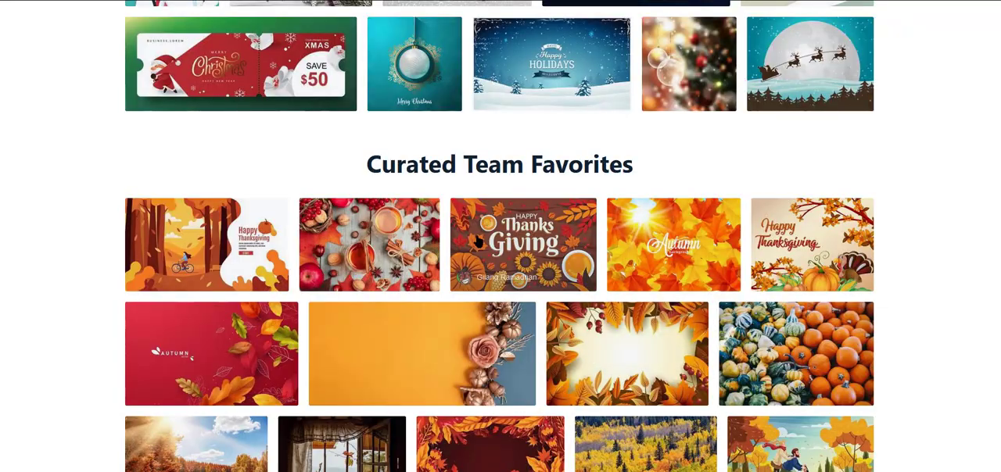
scroll(457, 167, down, 11)
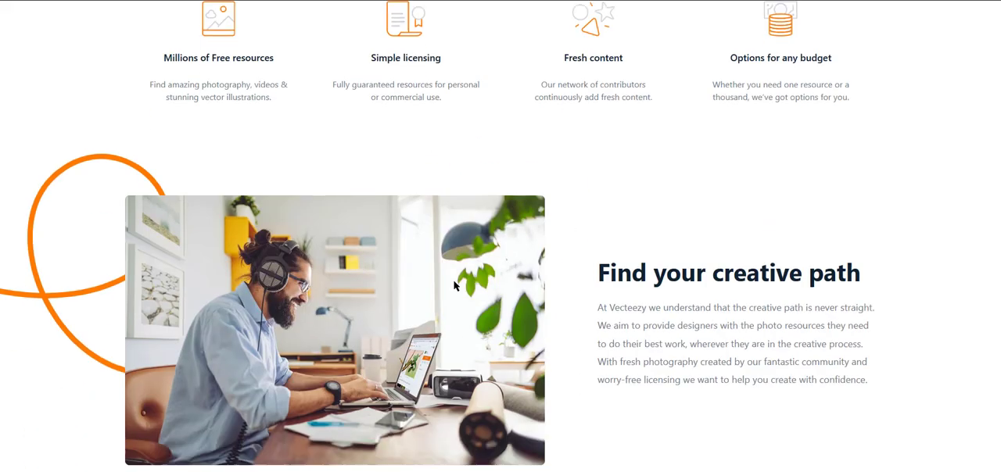
scroll(454, 286, down, 20)
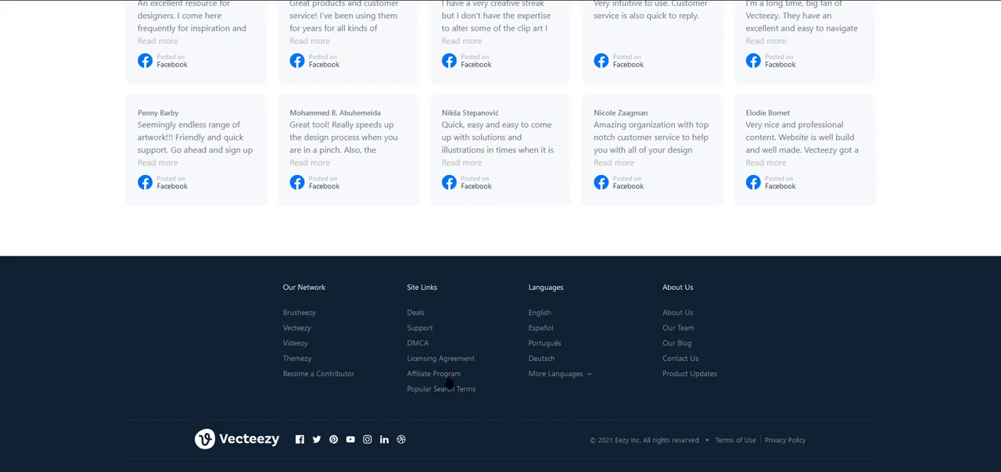
middle_click(834, 402)
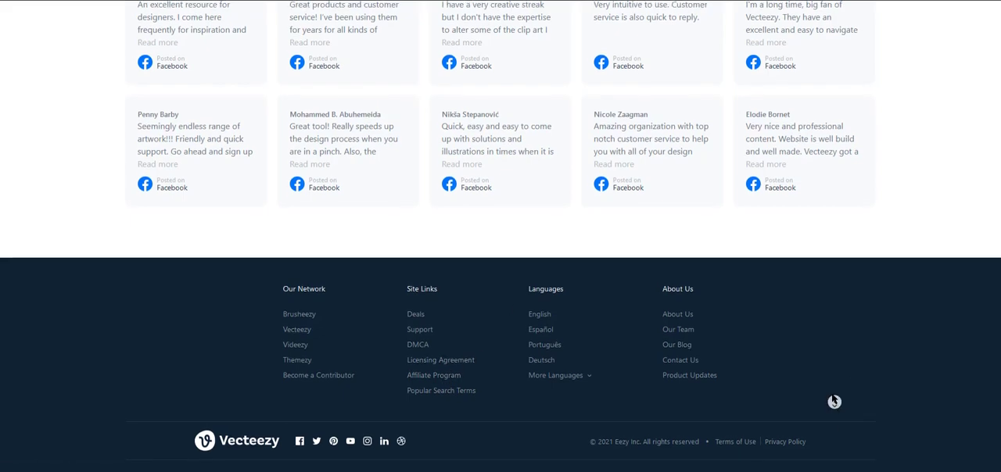
scroll(993, 10, up, 20)
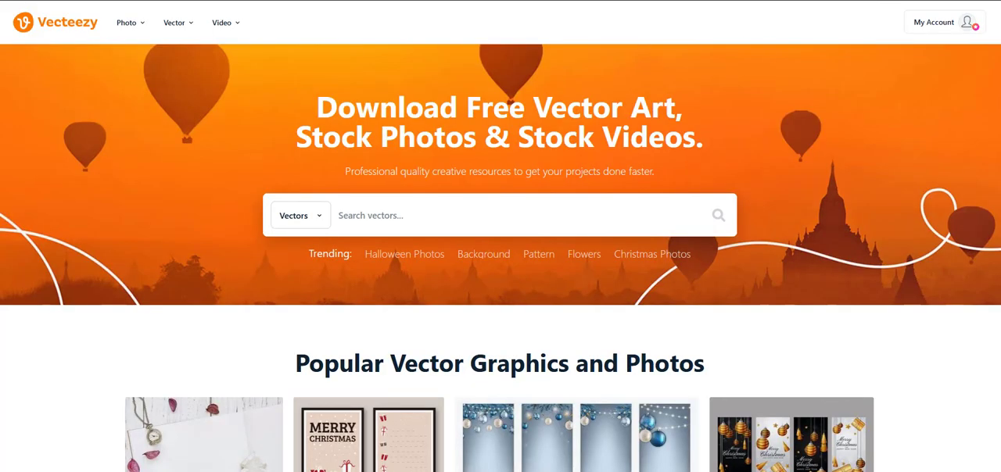
click(408, 213)
scroll(407, 214, down, 5)
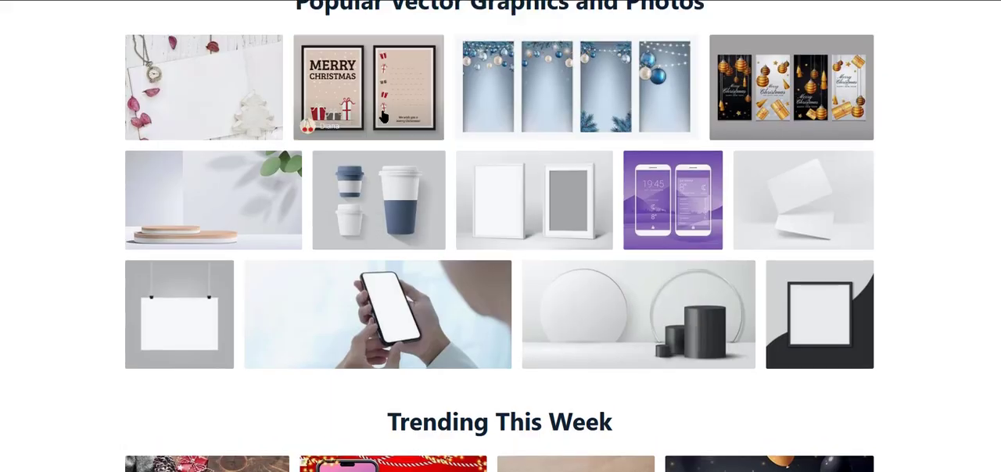
scroll(286, 70, up, 5)
Step: Browse Vecteezy's photo collections and open the People & Lifestyle photo of the woman with flowing red hair
click(128, 27)
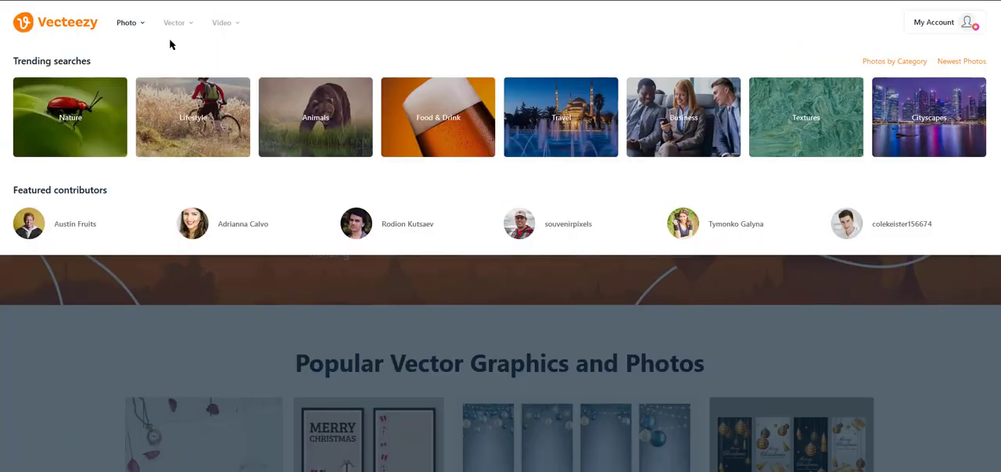
scroll(284, 106, down, 4)
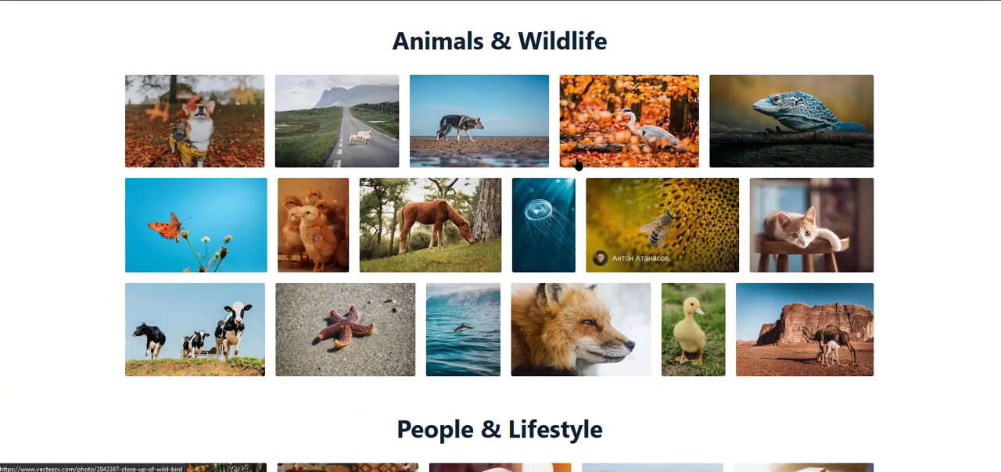
scroll(577, 161, down, 5)
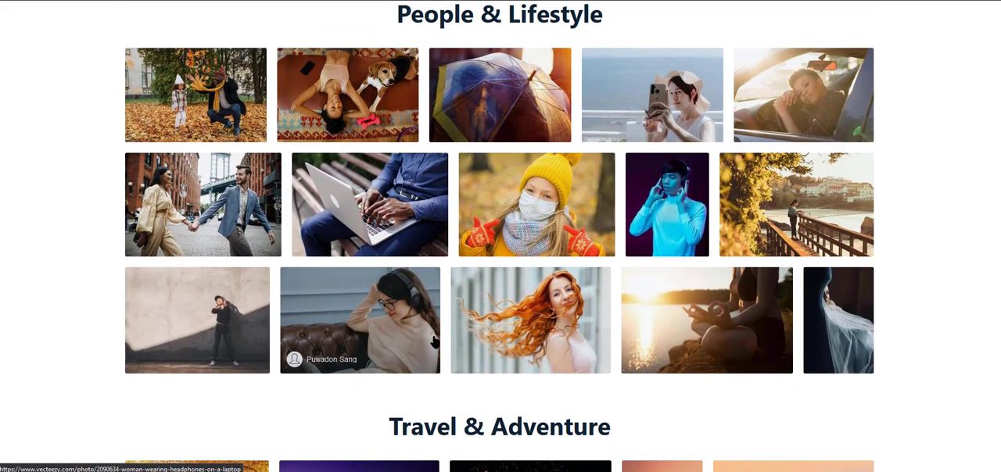
scroll(275, 125, up, 1)
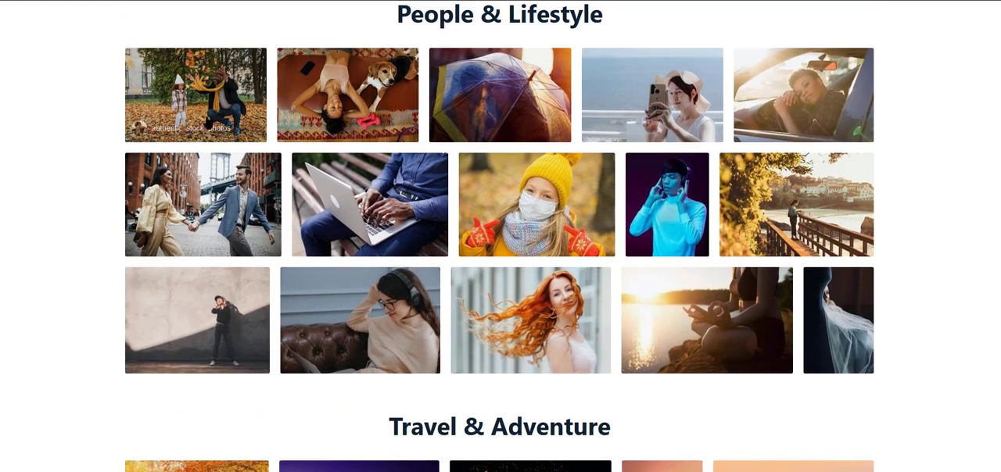
click(584, 331)
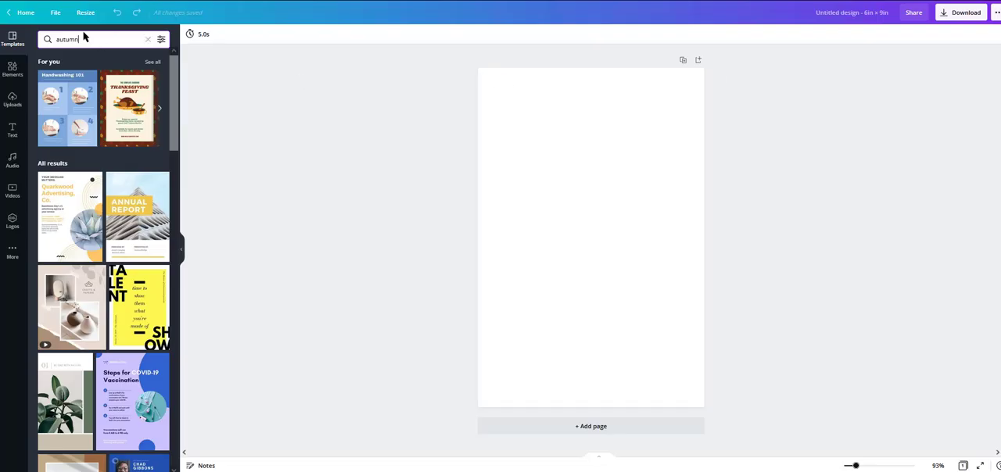
Step: Search the Canva elements for "rip" and add the wide cream torn-paper strip to the page
click(12, 69)
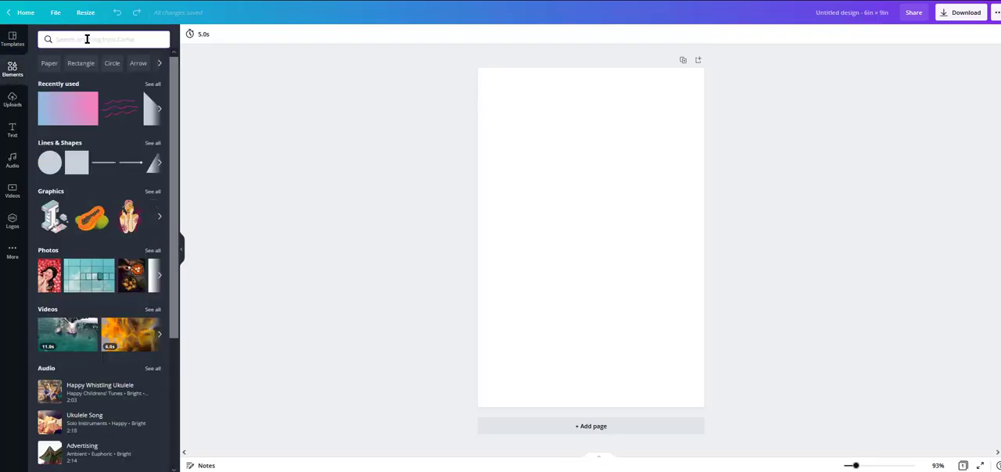
click(86, 39)
text(rip)
key(Return)
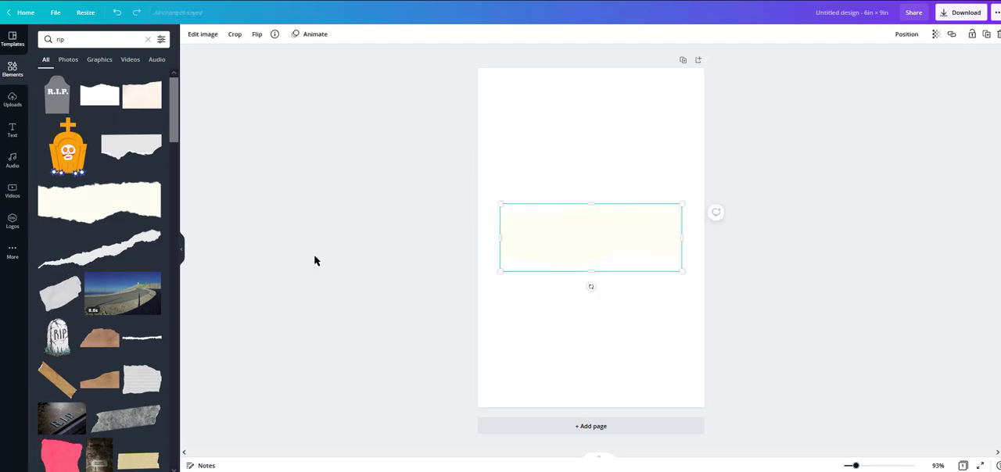
drag(61, 293, 548, 203)
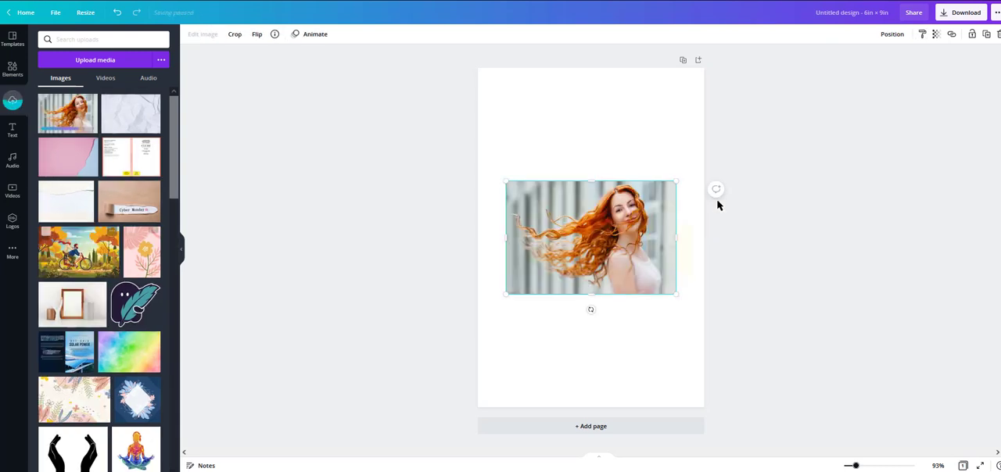
Step: Enlarge the red-haired woman photo to about 9.8 × 6.6 in and place it across the middle of the page
drag(600, 284, 628, 249)
drag(534, 146, 465, 126)
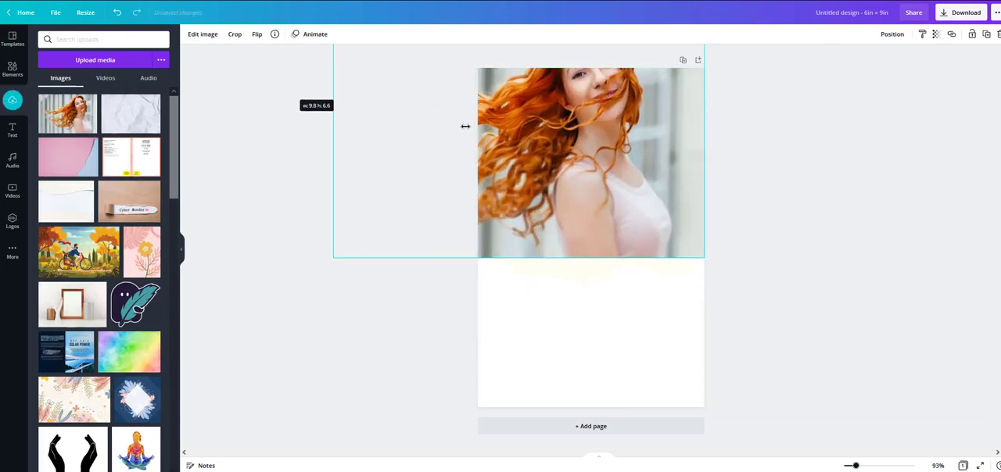
drag(636, 154, 651, 370)
click(250, 221)
Step: Layer the photo behind the cream torn-paper strip and enlarge the strip to span the page's bottom edge
click(613, 312)
click(892, 34)
click(857, 67)
click(623, 254)
drag(534, 371, 493, 379)
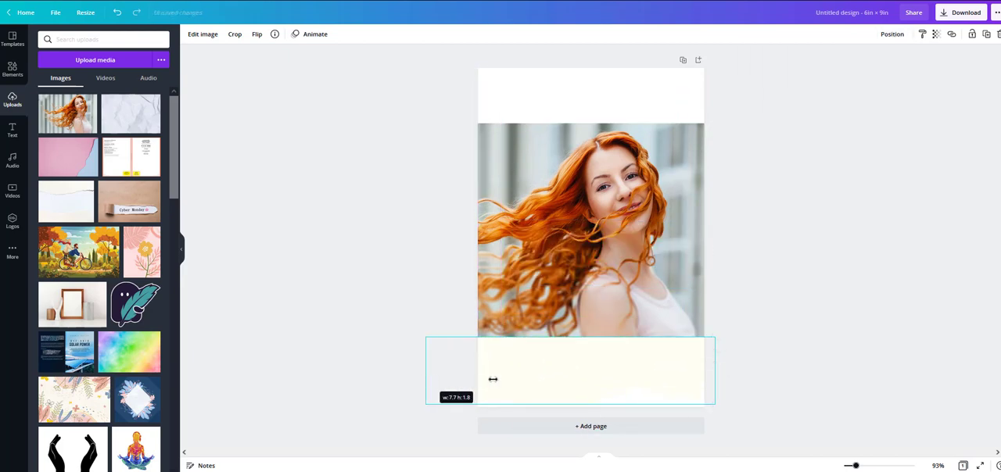
drag(498, 328, 470, 315)
drag(578, 328, 645, 372)
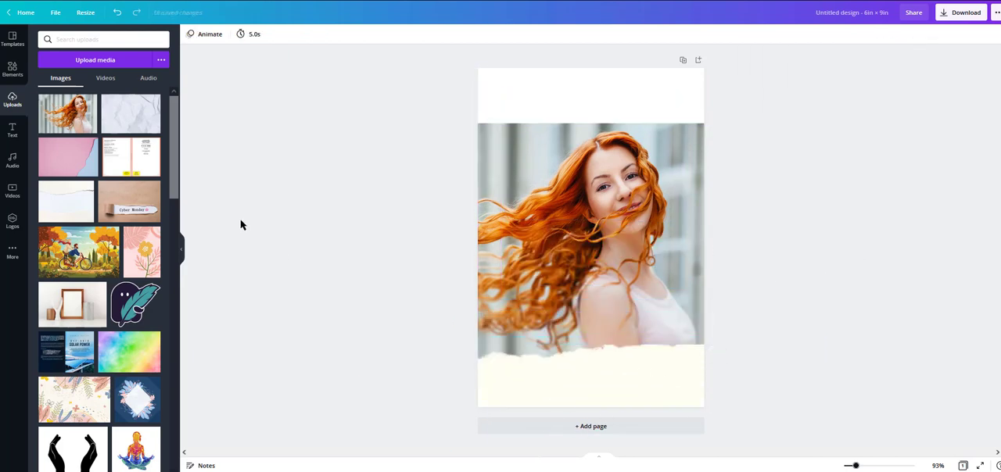
Step: Add the light grey torn-paper graphic and enlarge it to cover the full width of the page's top
click(12, 69)
click(132, 146)
drag(596, 238, 517, 130)
drag(559, 110, 813, 75)
drag(605, 103, 583, 120)
Step: Enlarge and reposition the woman photo to fill the area between the two torn papers
drag(608, 268, 662, 212)
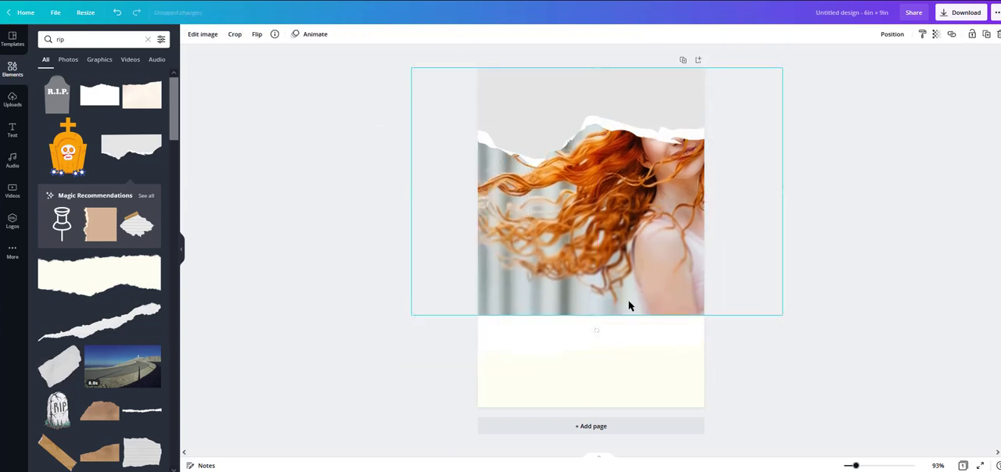
drag(596, 316, 574, 361)
drag(694, 243, 650, 238)
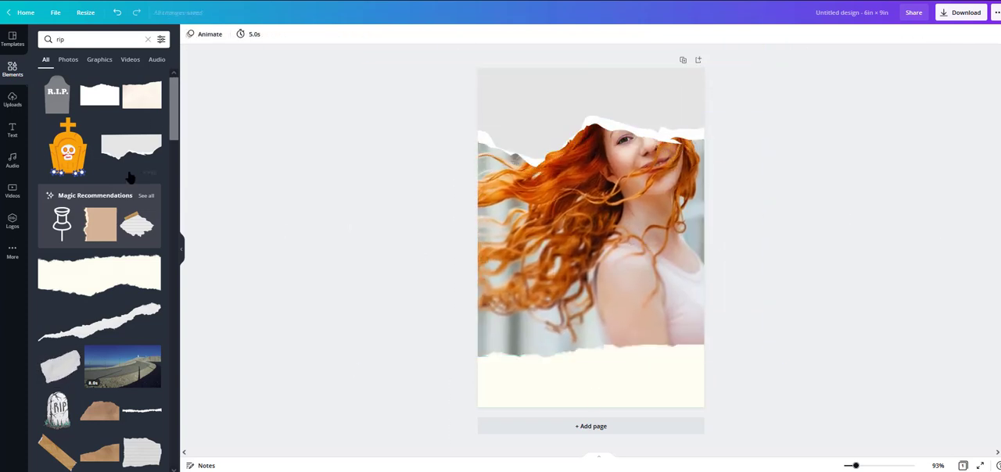
Step: Add the taped lined-paper scrap, enlarge it to about 4.4 × 3.4 in and tilt it over the photo's lower left
drag(137, 230, 545, 301)
drag(592, 334, 712, 386)
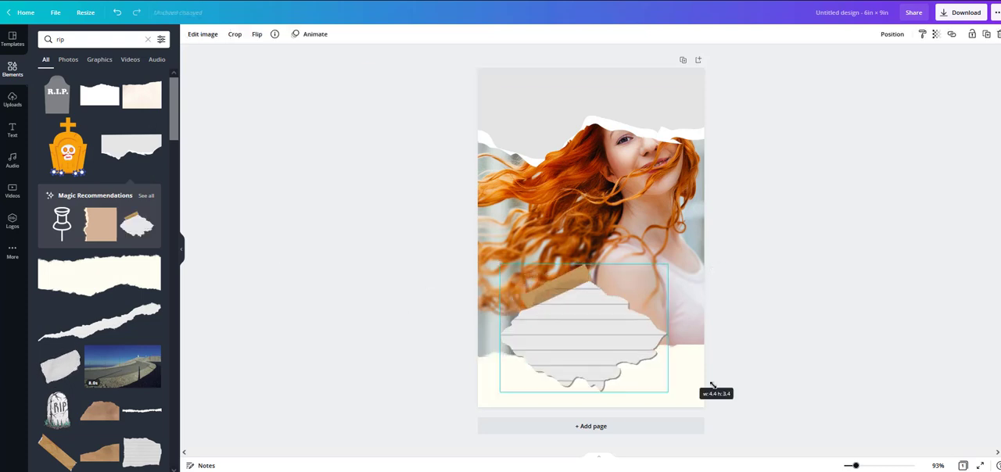
drag(582, 409, 553, 343)
click(766, 258)
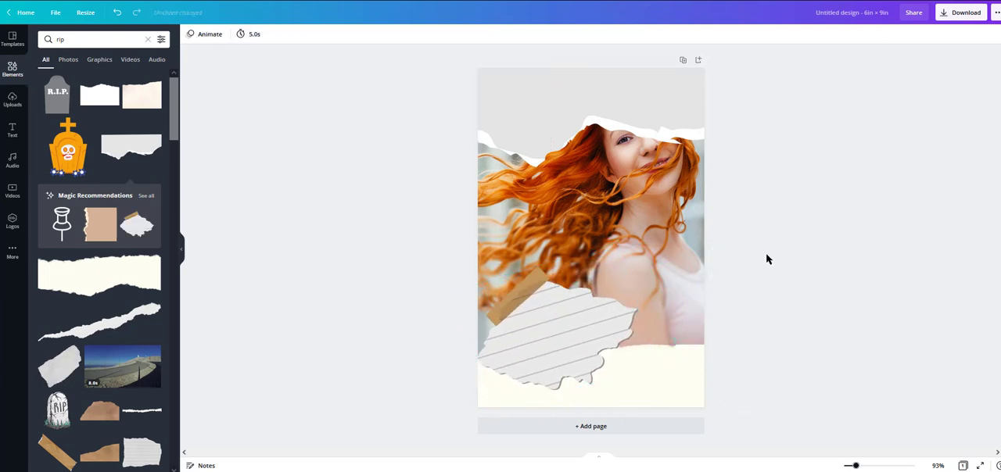
Step: Clear the "rip" search from the elements library
click(633, 192)
click(148, 39)
click(223, 83)
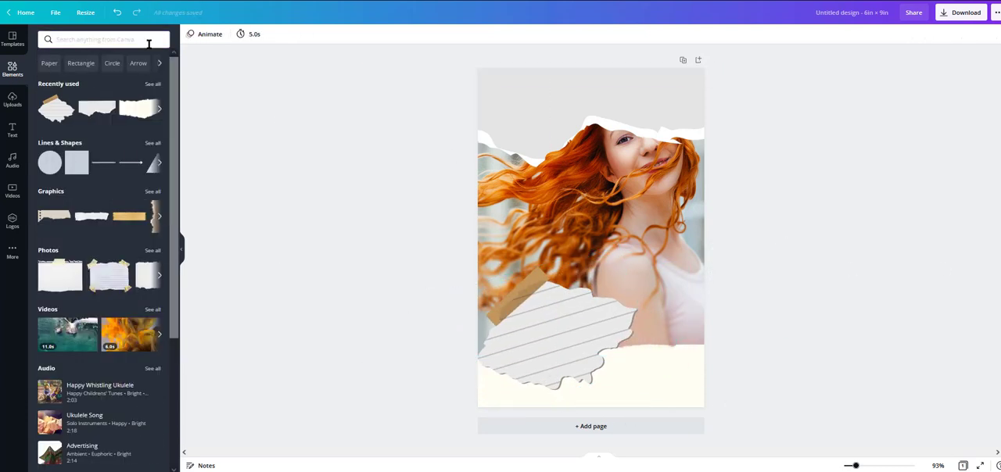
Step: Add a rust-brown square and stretch it into a rectangle about 6 × 7 in covering the middle of the page
click(12, 69)
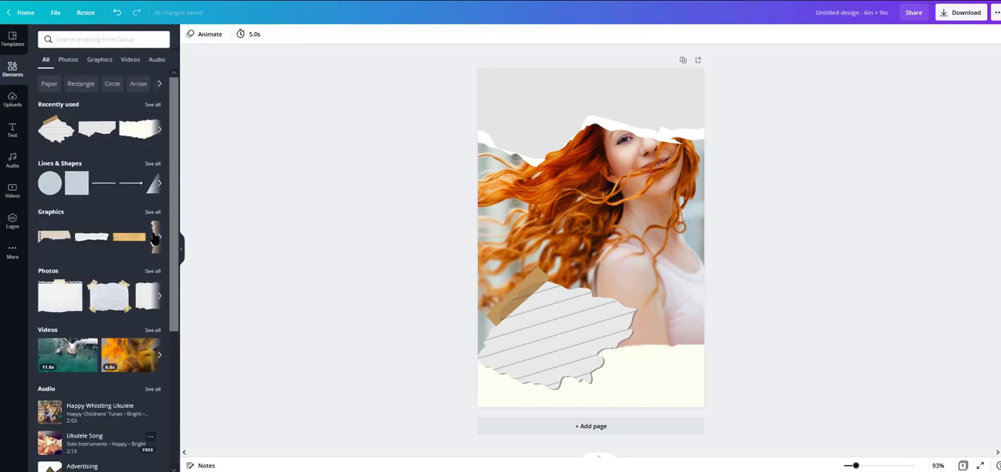
click(77, 188)
drag(587, 207, 524, 147)
drag(603, 171, 708, 170)
drag(591, 233, 627, 373)
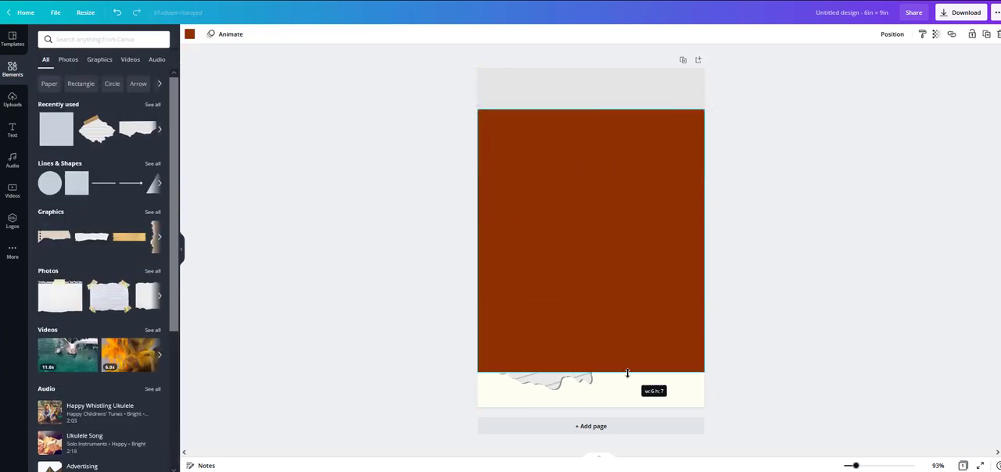
Step: Send the brown rectangle behind the torn papers and reduce its opacity to a faint warm tint over the photo
click(892, 35)
click(854, 60)
click(854, 60)
click(857, 70)
click(936, 35)
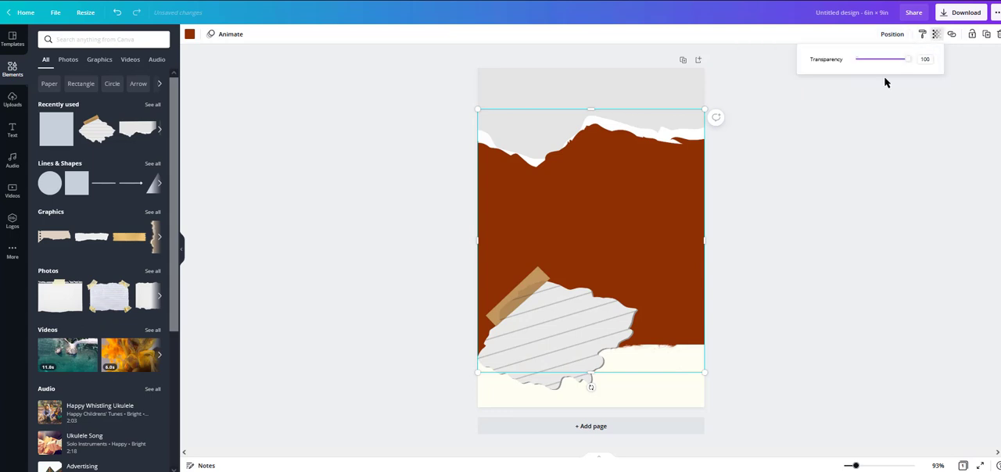
drag(905, 60, 858, 61)
click(965, 186)
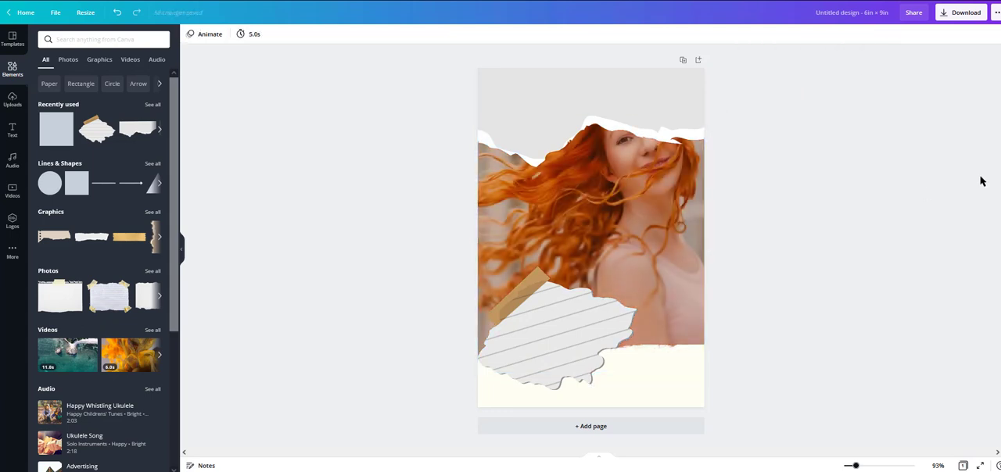
click(93, 39)
text(drawing)
key(Return)
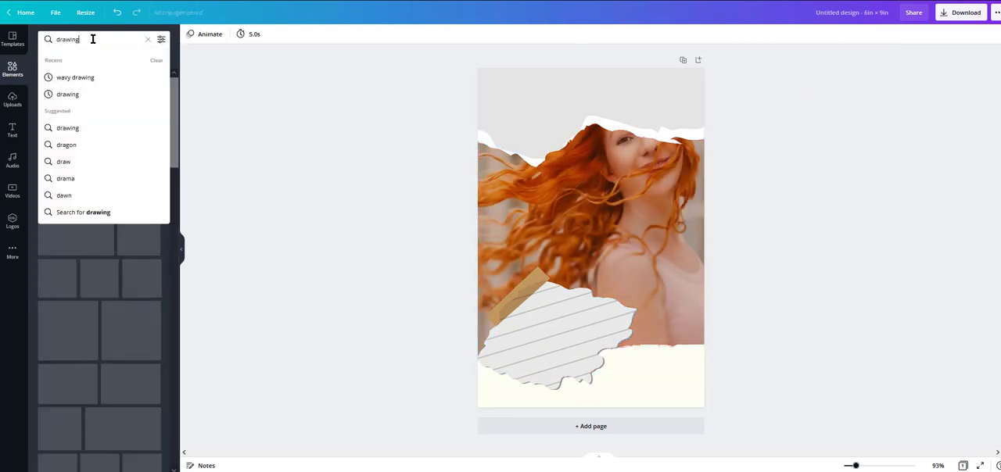
Step: Search the elements library for "arrow" and look through the hand-drawn arrow graphics
triple_click(93, 39)
text(arrow)
key(Return)
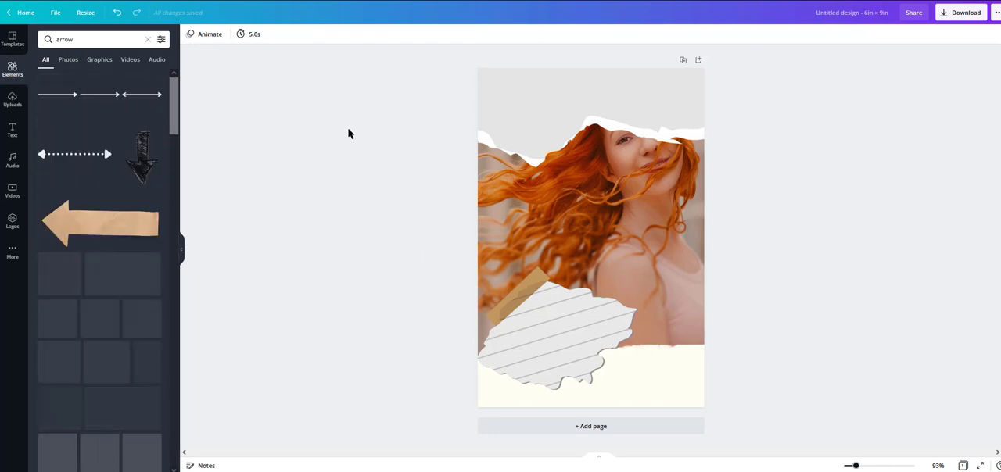
scroll(64, 196, down, 5)
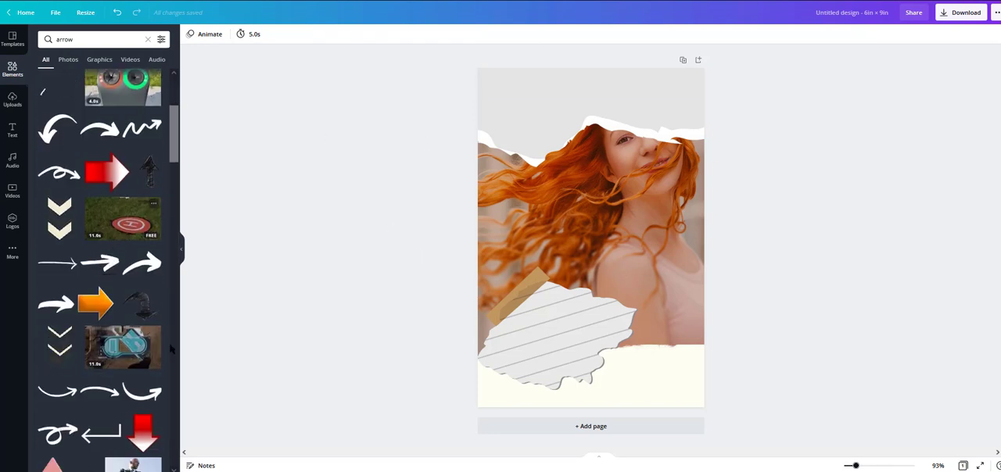
Step: Try a hand-drawn arrow coloured rust brown beside the lined-paper scrap
drag(56, 291, 636, 315)
click(189, 35)
click(69, 77)
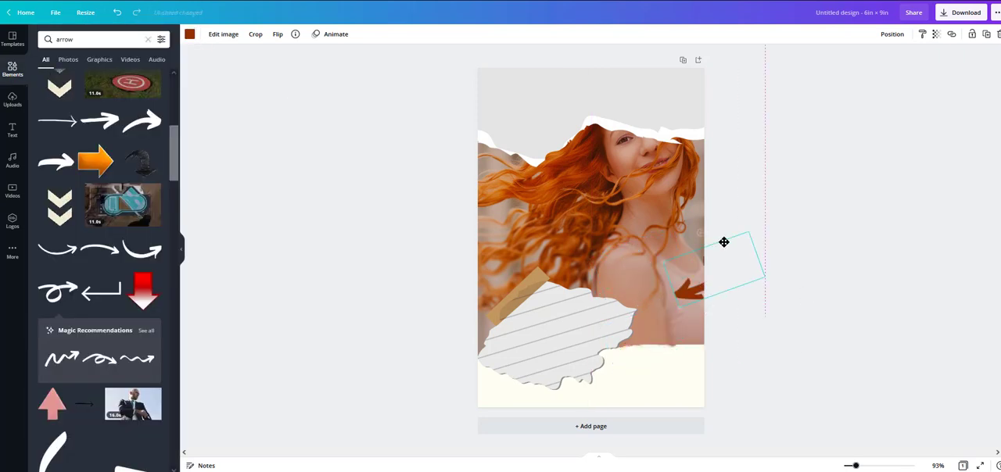
Step: Add the white squiggly arrow, then rotate, enlarge and position it over the photo's left side, pointing down at the lined-paper scrap
scroll(93, 312, down, 15)
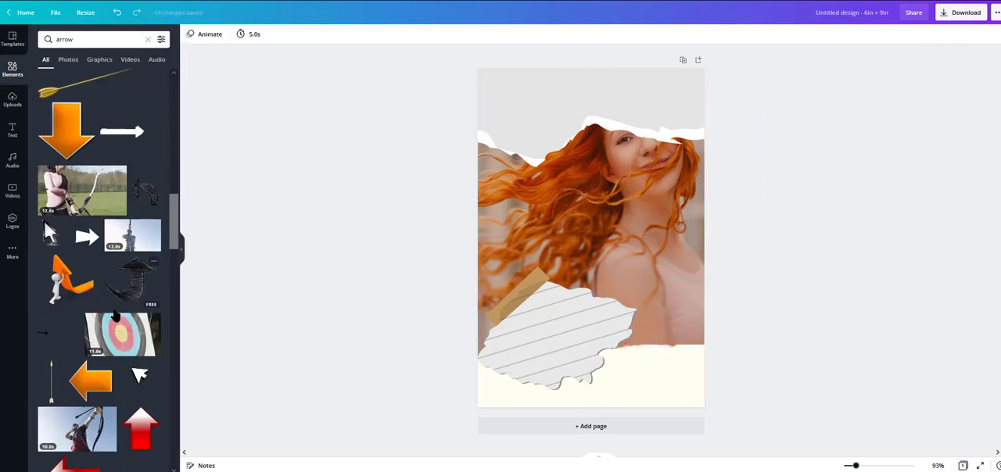
scroll(127, 402, down, 1)
click(101, 377)
drag(592, 276, 566, 210)
drag(610, 190, 617, 148)
drag(569, 182, 501, 235)
click(364, 284)
scroll(102, 273, down, 5)
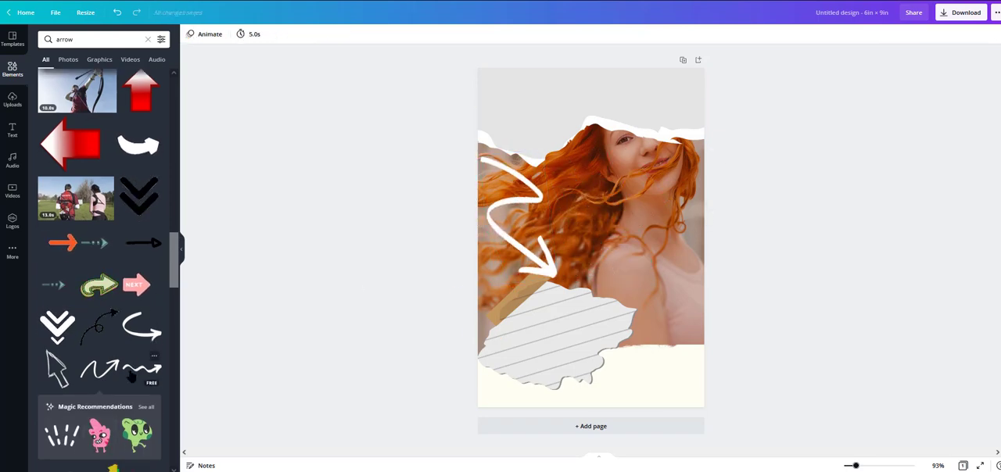
scroll(103, 274, down, 10)
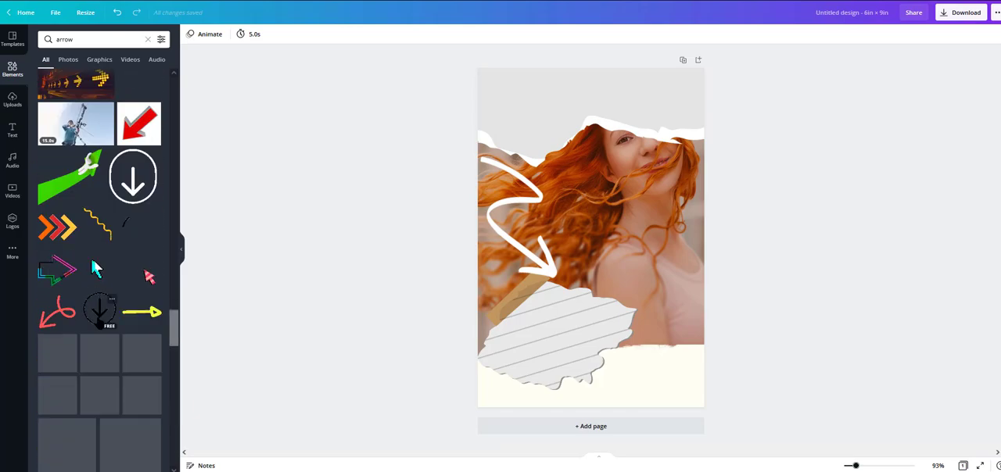
scroll(158, 358, down, 3)
Step: Switch to Vecteezy, search its photos for "couple" and open the photo of a couple with bicycles taking a selfie
click(253, 49)
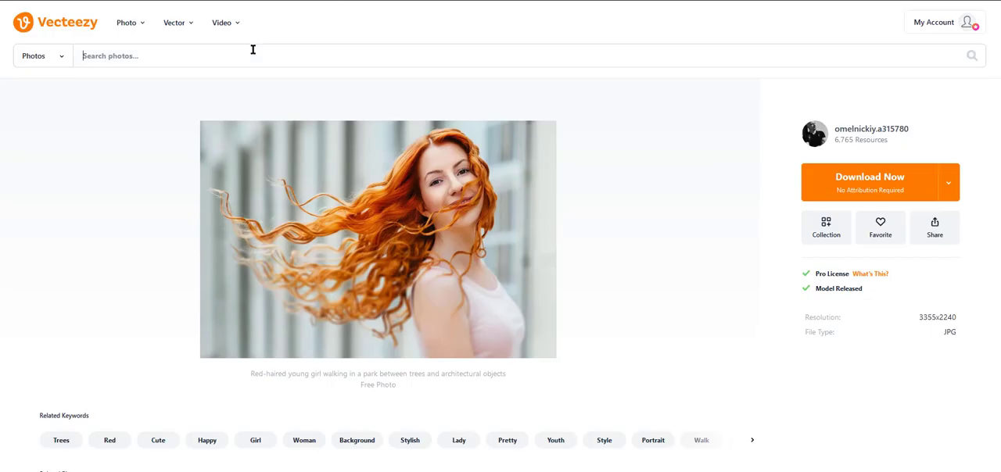
text(couple)
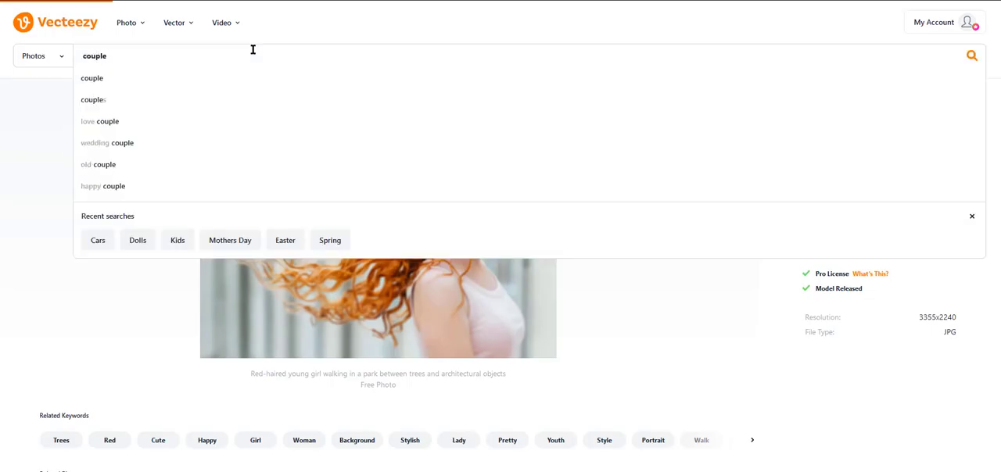
key(Return)
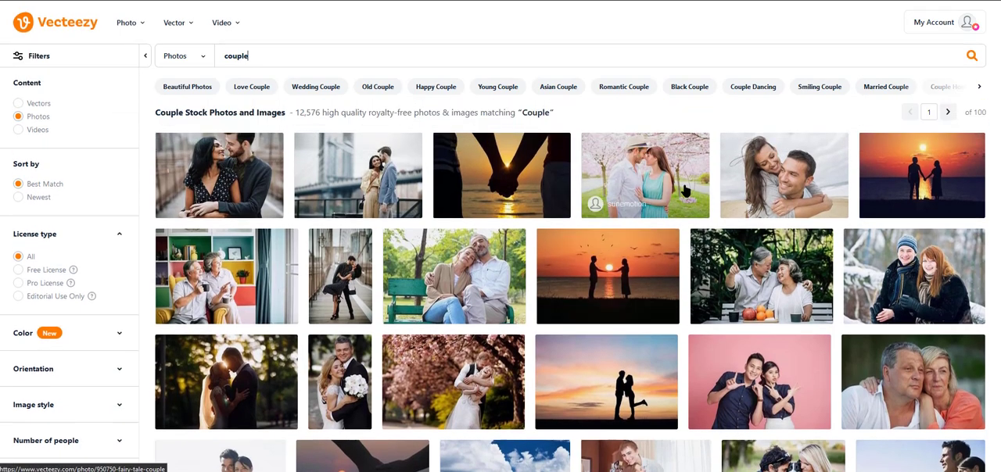
scroll(548, 274, down, 5)
click(595, 256)
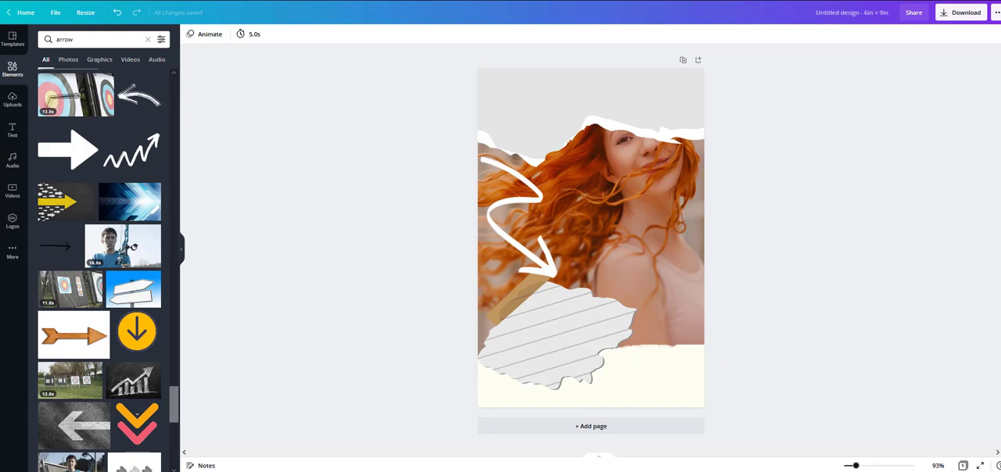
Step: Switch to Canva, add the uploaded couple photo behind the tint and torn papers, and enlarge it to fill the area between them
click(12, 99)
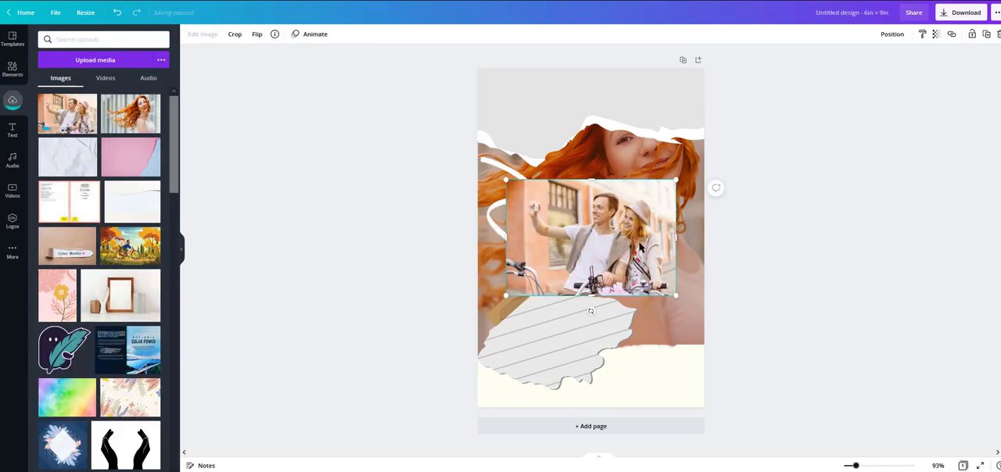
click(892, 34)
click(856, 60)
drag(676, 180, 845, 62)
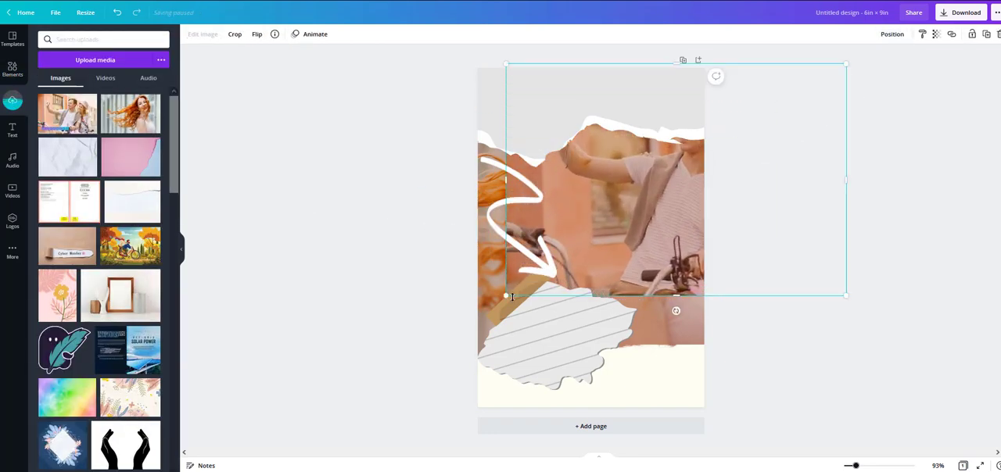
drag(506, 296, 340, 403)
drag(801, 393, 721, 354)
click(867, 208)
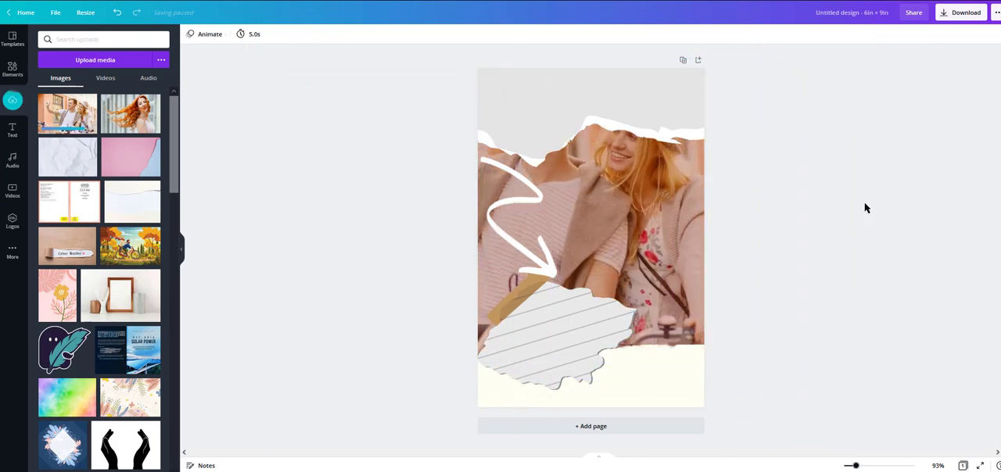
Step: Tilt the cream torn paper at the page's bottom counter-clockwise and reposition it so its edge rises toward the right
drag(642, 401, 746, 410)
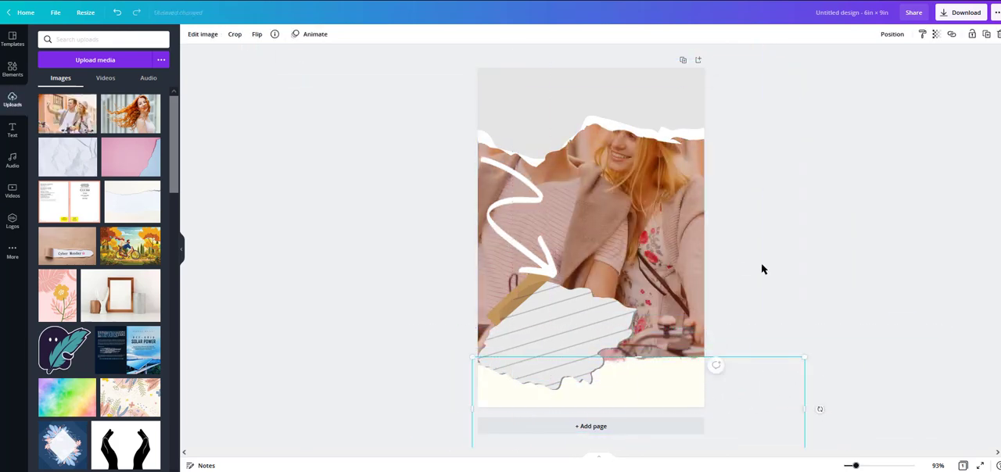
drag(660, 390, 659, 381)
click(712, 405)
drag(820, 397, 819, 375)
drag(674, 402, 677, 386)
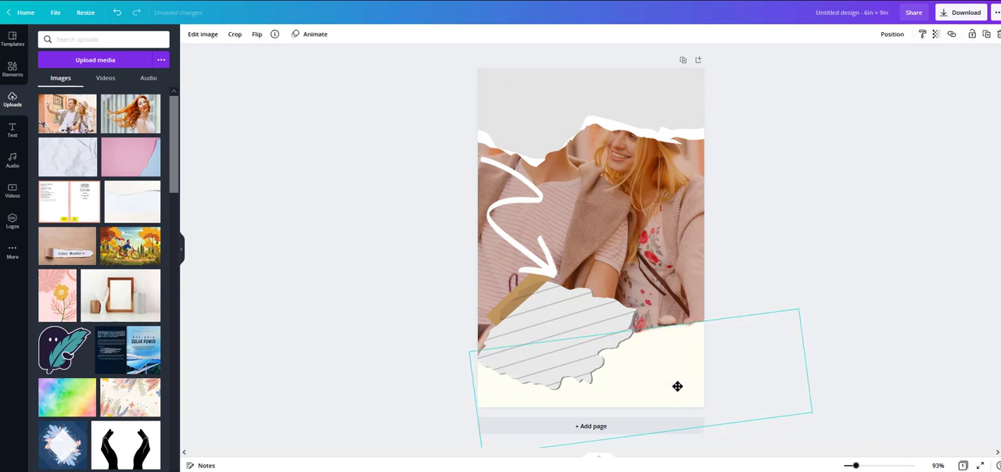
Step: Search the elements library for "tear", add a brown torn-paper piece, and enlarge and rotate it into the page's bottom-right corner
click(11, 69)
text(tear)
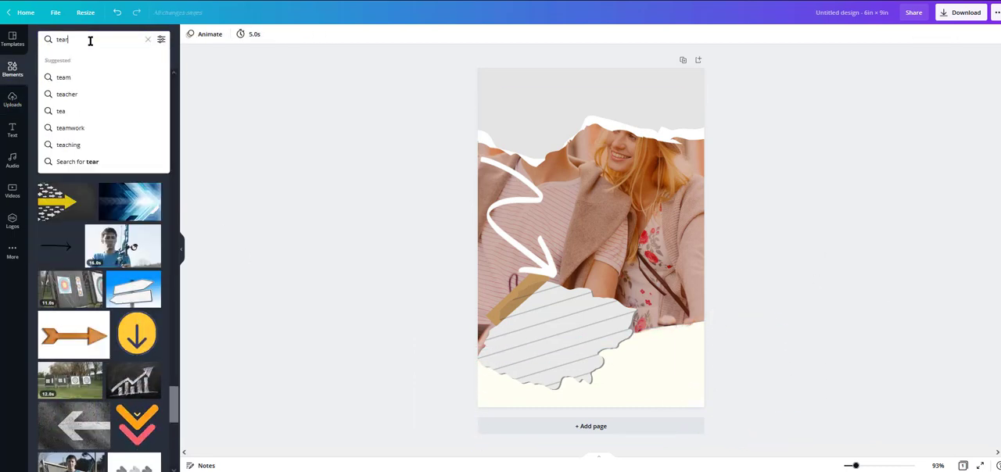
key(Return)
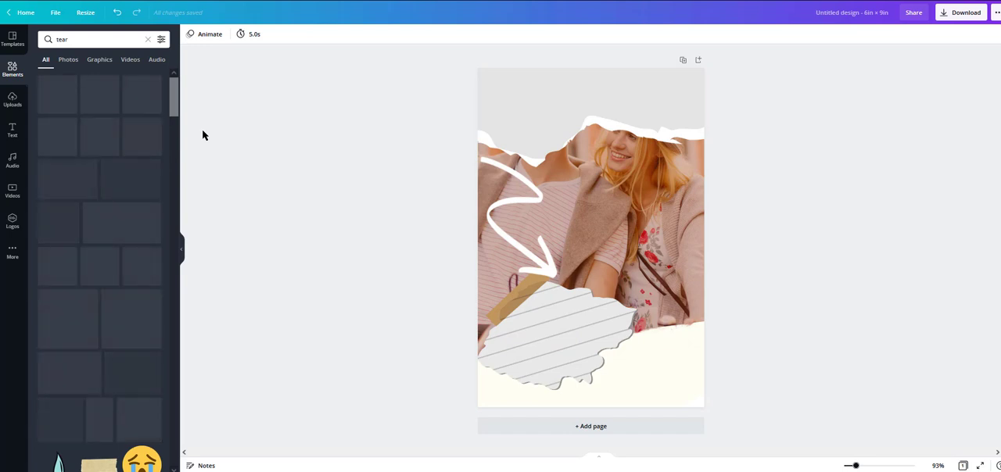
click(141, 137)
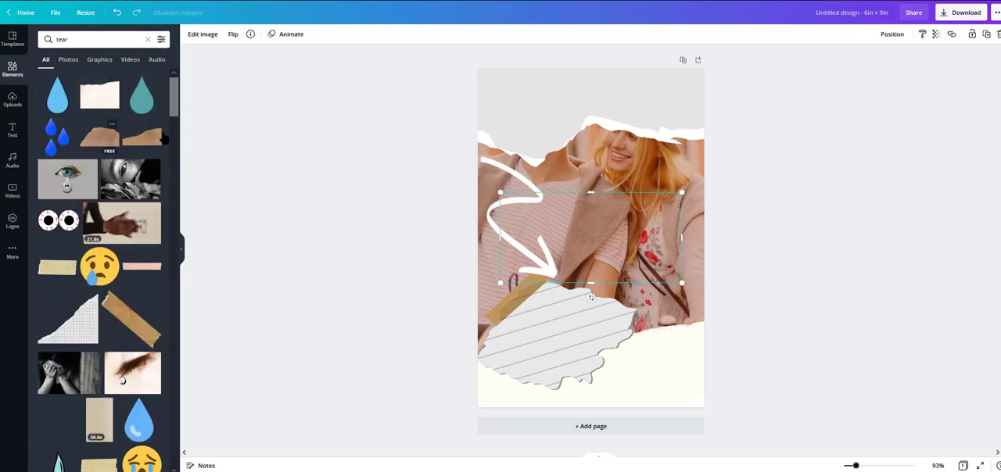
drag(591, 238, 694, 413)
drag(779, 369, 813, 254)
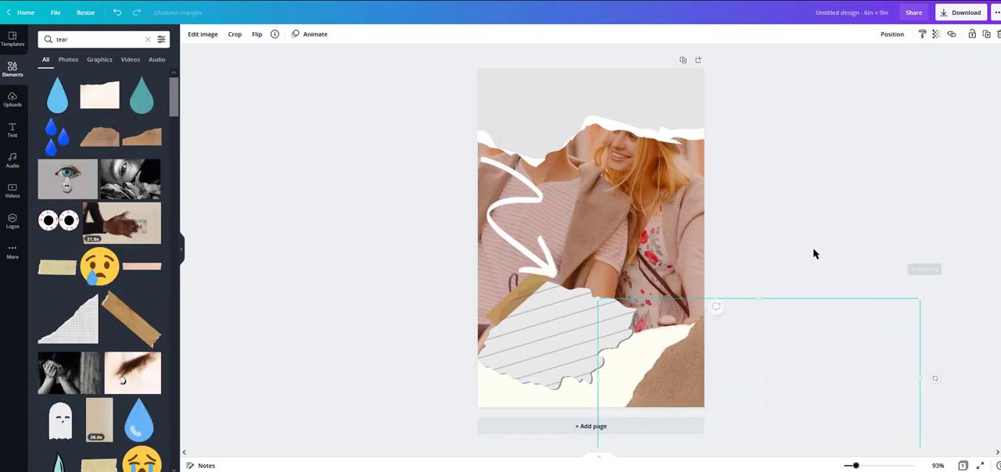
Step: Add another brown torn-paper piece, rotate it and place it across the page's top-left corner
click(146, 138)
drag(591, 292, 564, 178)
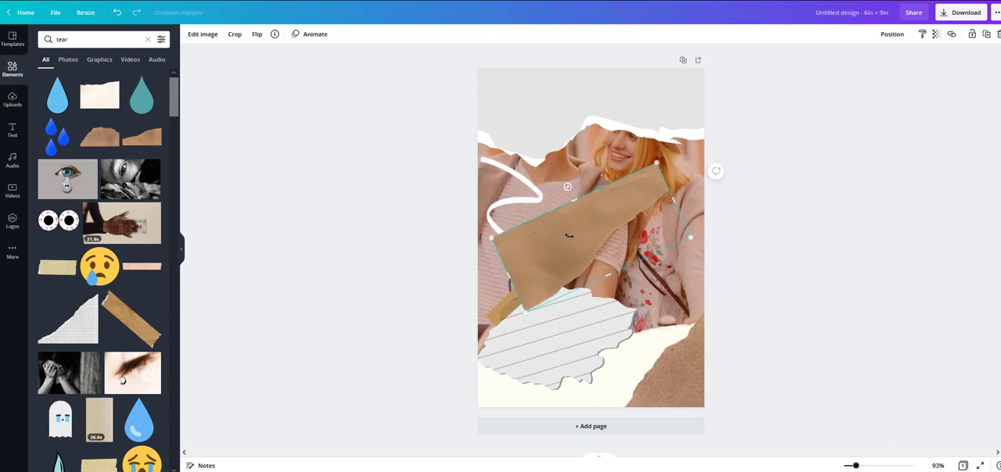
drag(570, 236, 459, 93)
Step: Add the torn grid-paper triangle to the page's bottom-right corner and send it backward behind the brown torn paper
click(82, 330)
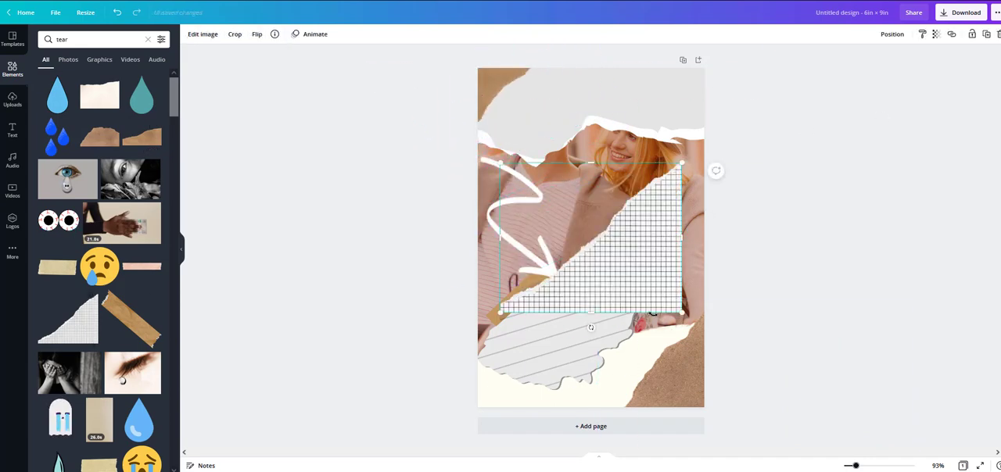
drag(638, 239, 666, 367)
click(893, 34)
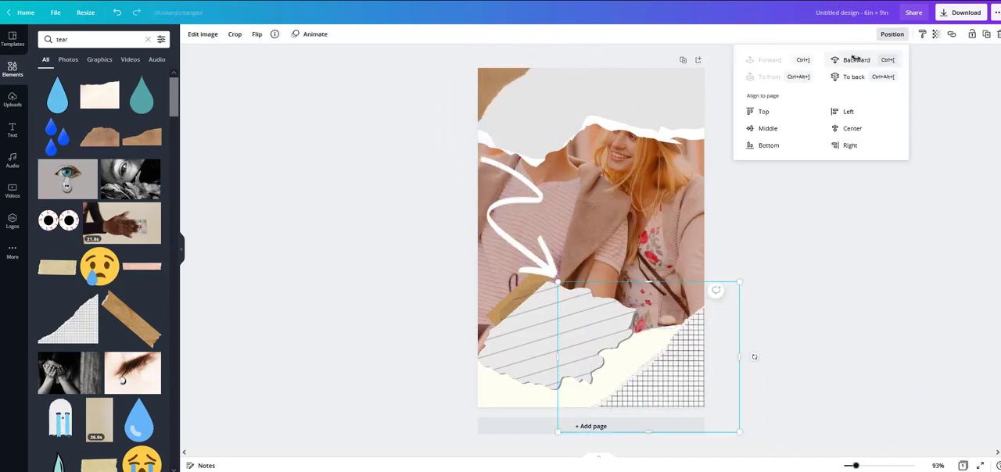
click(852, 60)
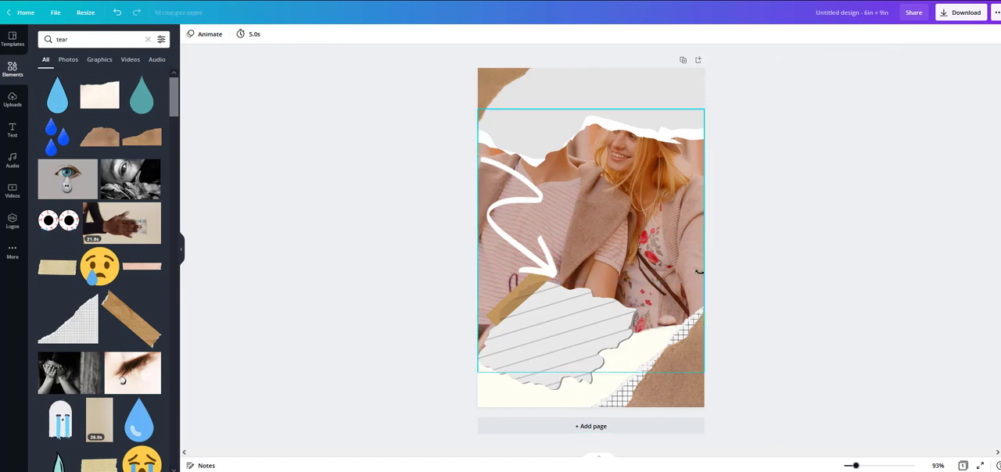
Step: Search the elements library for "tape" and place a tape graphic at the page's lower edge
scroll(121, 289, down, 5)
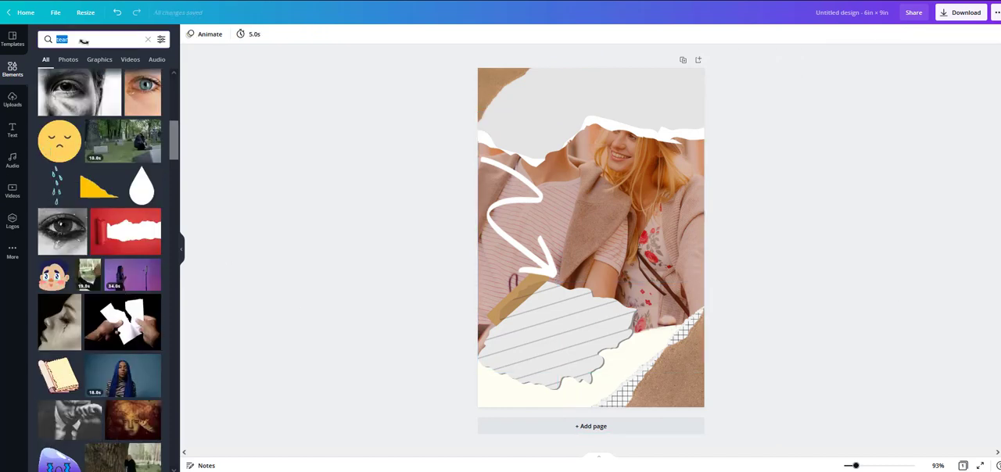
text(tape)
key(Return)
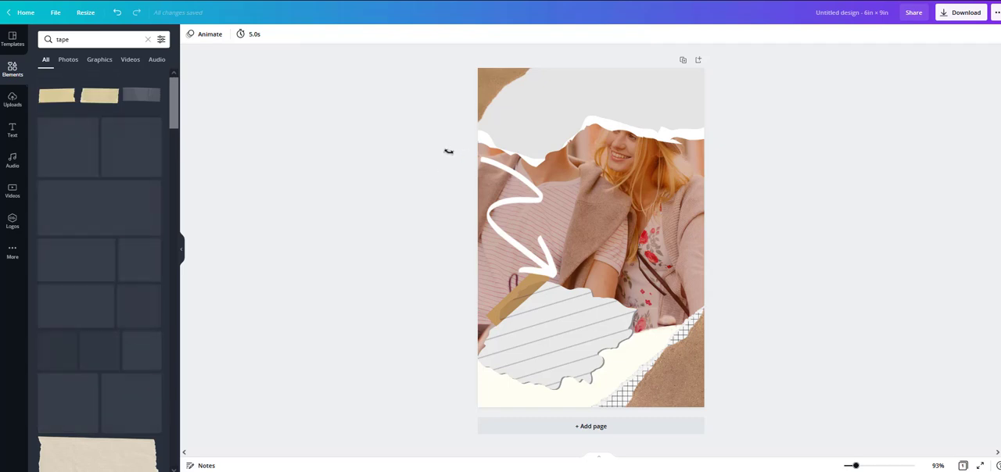
drag(100, 207, 571, 419)
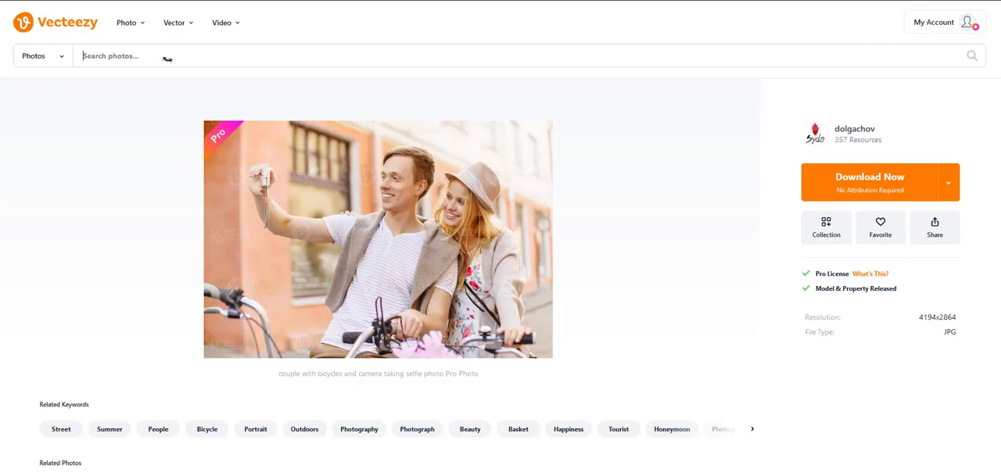
Step: Search Vecteezy's photos for "floral" and browse the results for a suitable scrapbook-style image
text(loral)
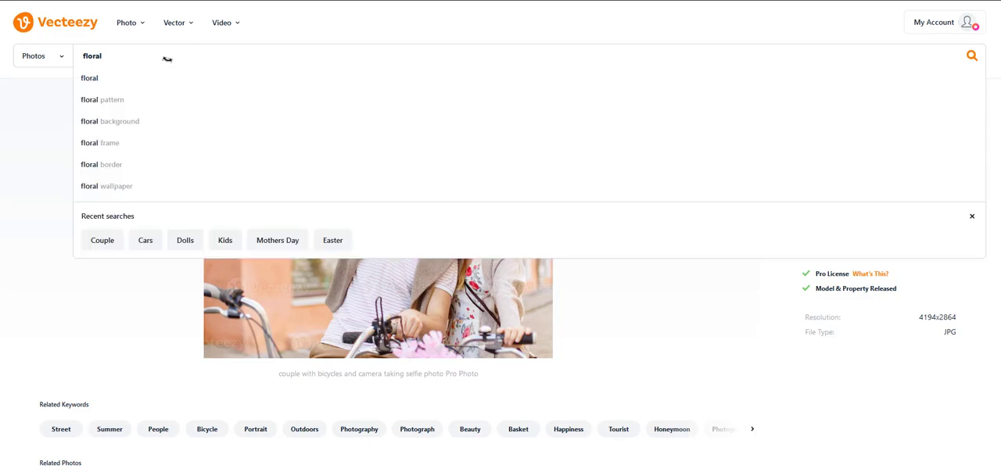
key(Return)
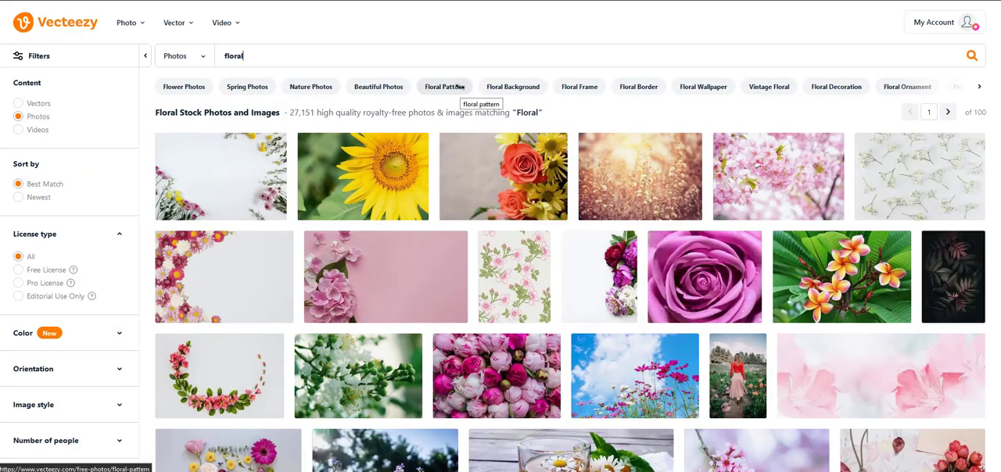
scroll(571, 282, down, 5)
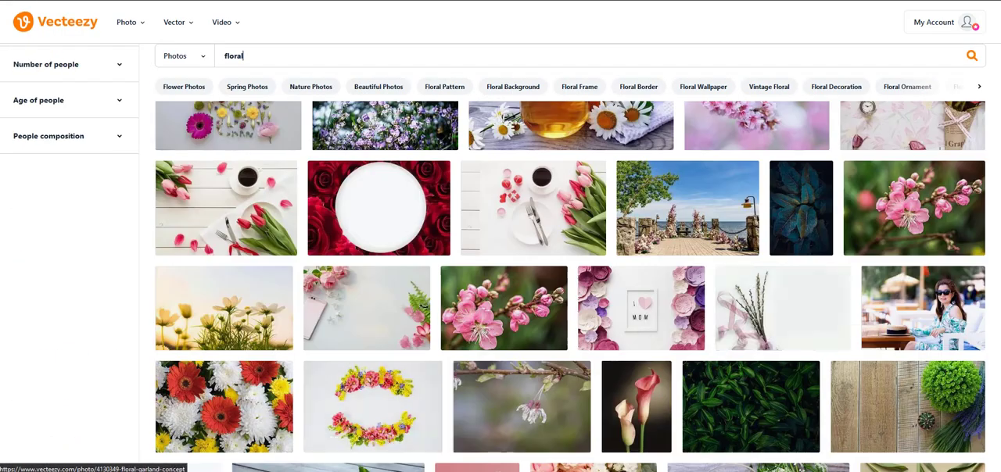
scroll(475, 352, down, 15)
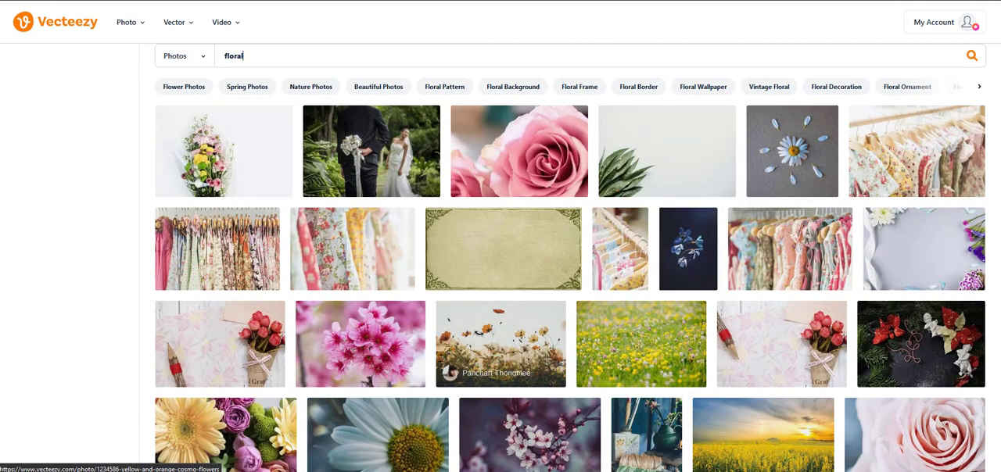
scroll(570, 286, down, 5)
scroll(570, 286, up, 1)
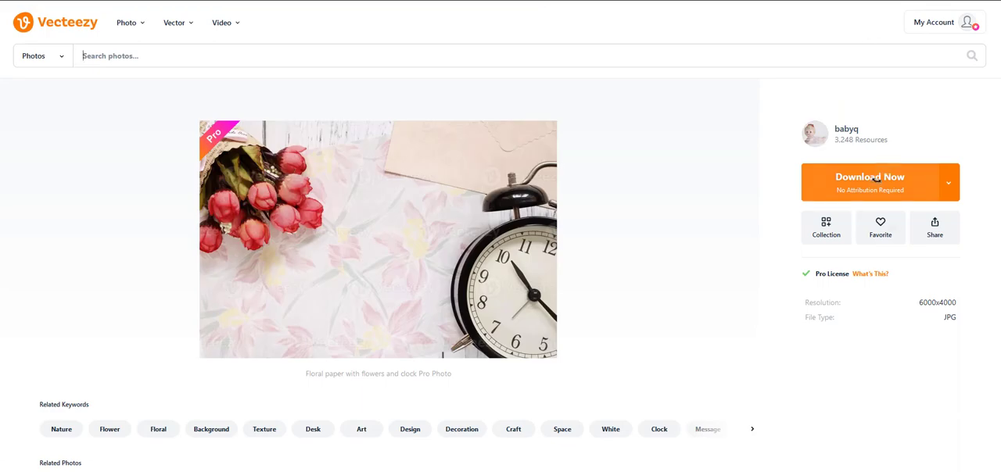
Step: Download the floral-paper photo with red flowers and an alarm clock, and the related flower-petals photo with a pocket clock
click(878, 181)
scroll(661, 162, down, 11)
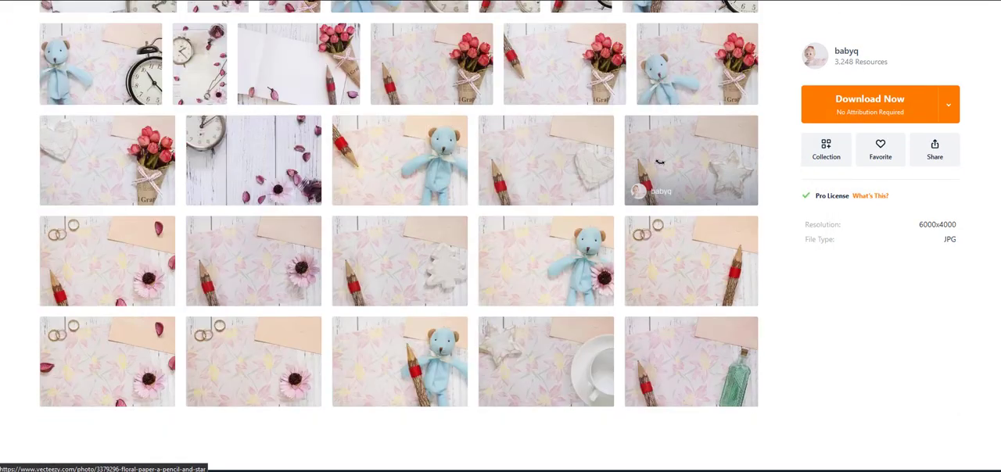
click(253, 160)
click(890, 177)
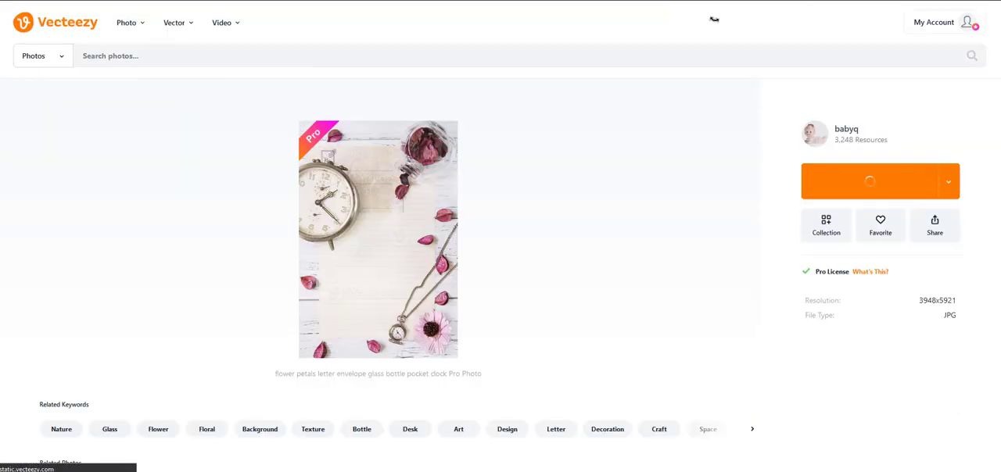
Step: Search Vecteezy's photos for "scrapbook" and look through the results
click(174, 56)
text(scrapbook)
key(Return)
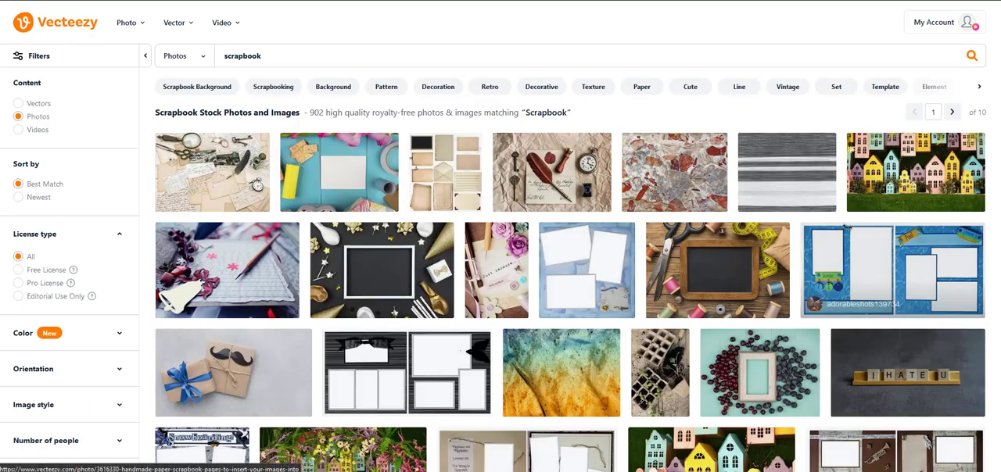
scroll(334, 217, down, 10)
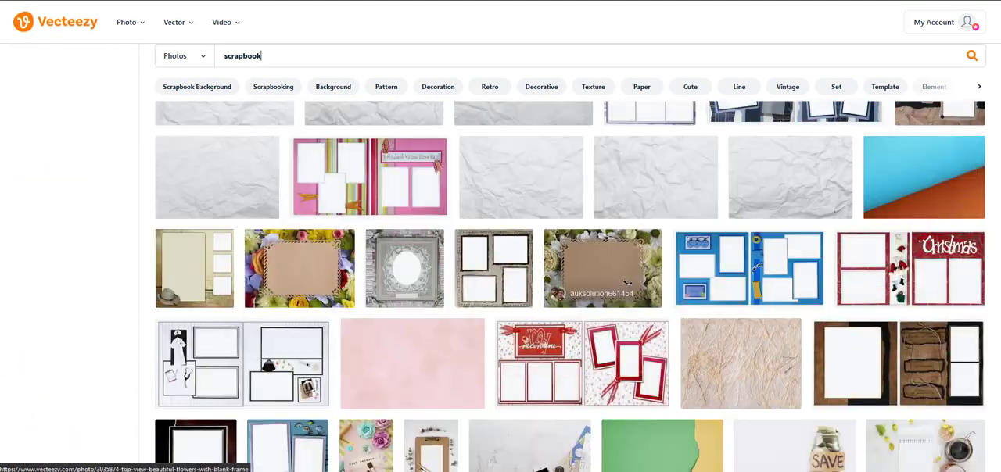
scroll(628, 283, down, 2)
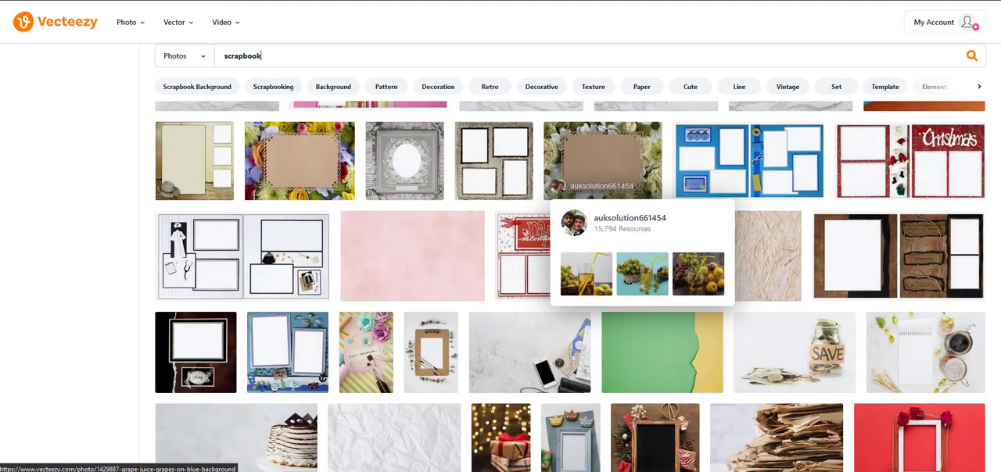
scroll(753, 267, down, 10)
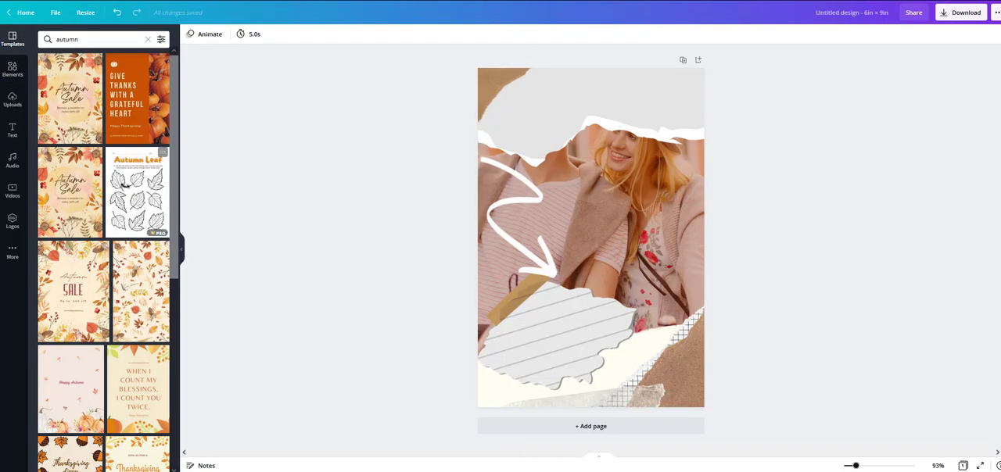
Step: Back in Canva, search the elements library for "fall" and place the outlined leaves on the page's upper-left torn paper
scroll(126, 185, down, 1)
click(11, 69)
double_click(75, 39)
text(fall)
key(Return)
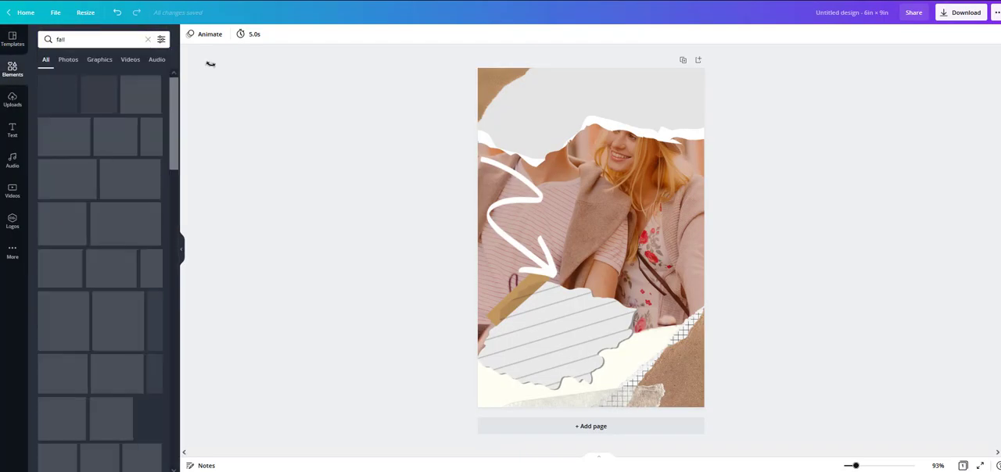
scroll(100, 235, down, 5)
drag(55, 117, 514, 106)
Step: Search the elements library for "stamp" and place the blue wavy postmark in the page's top-right corner
double_click(86, 39)
text(stamp)
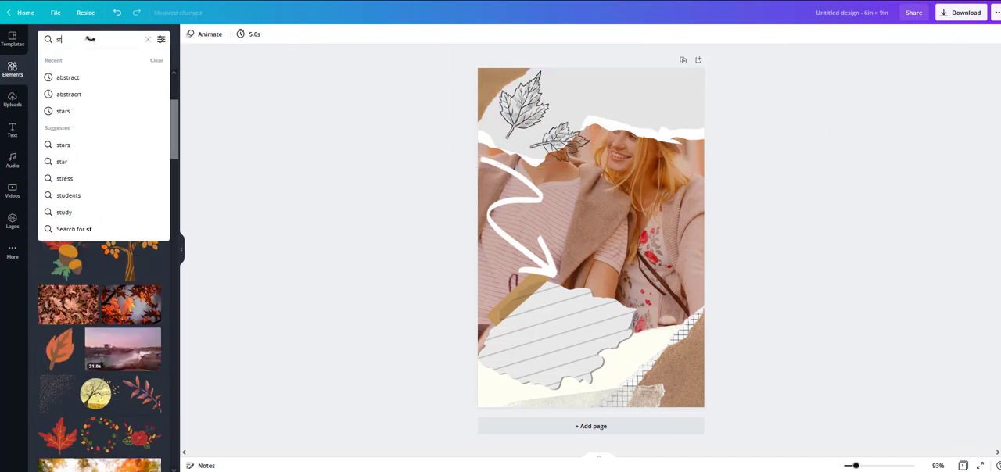
key(Return)
scroll(99, 258, down, 2)
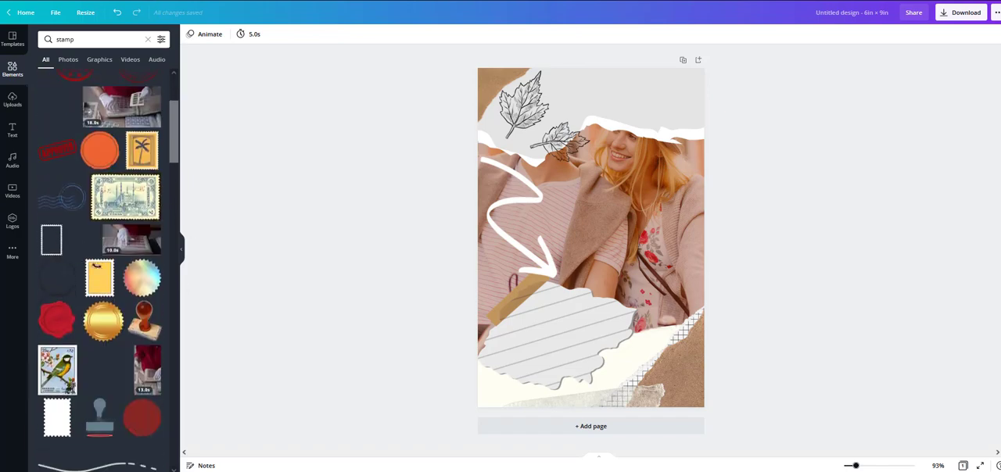
click(58, 199)
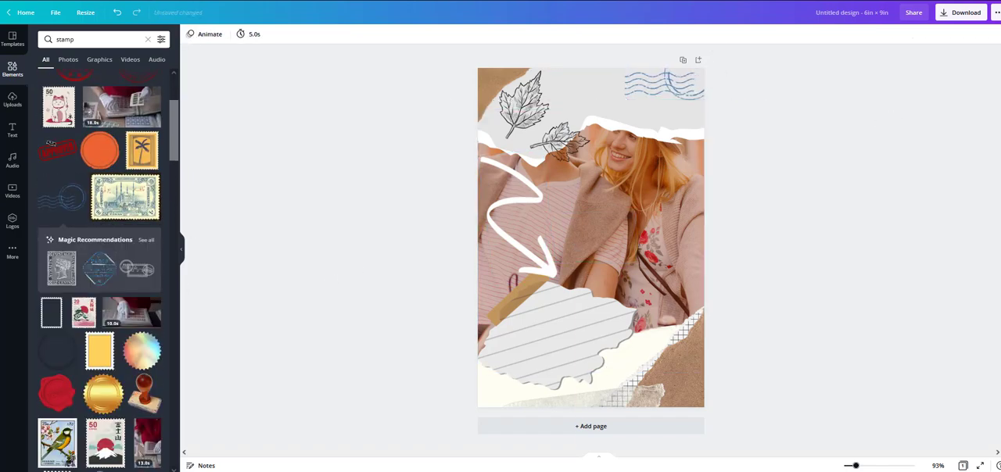
Step: Upload the two downloaded floral clock photos to the design's media
click(12, 99)
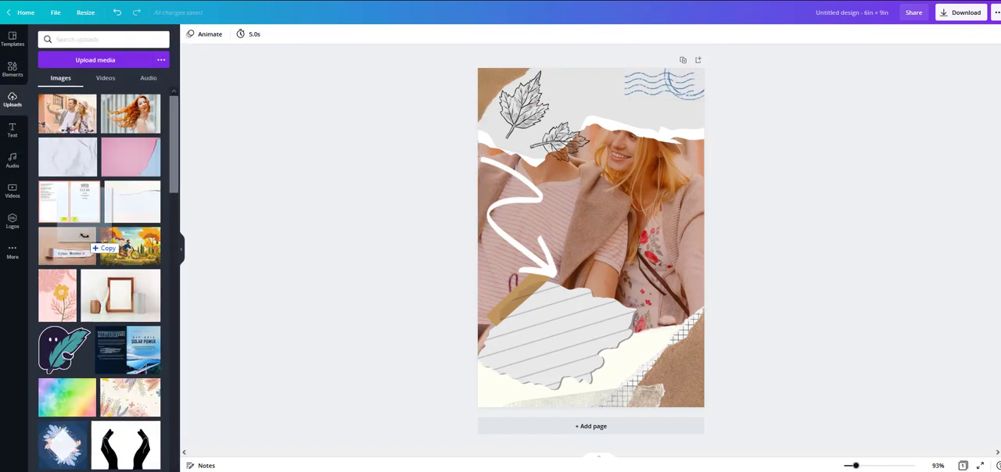
drag(83, 236, 84, 236)
drag(207, 302, 159, 242)
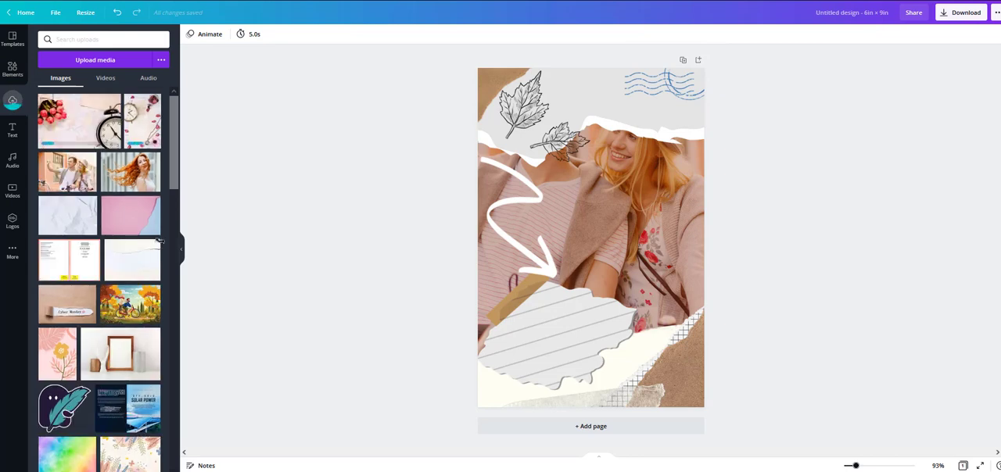
Step: Try the flower-petals clock photo on the page, enlarging it beyond the page edges
click(142, 121)
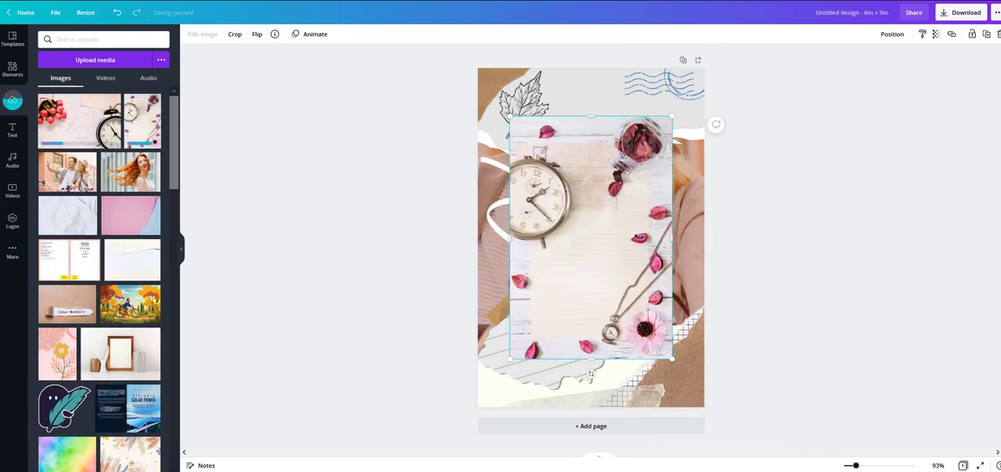
drag(646, 290, 643, 283)
drag(670, 112, 737, 70)
click(902, 34)
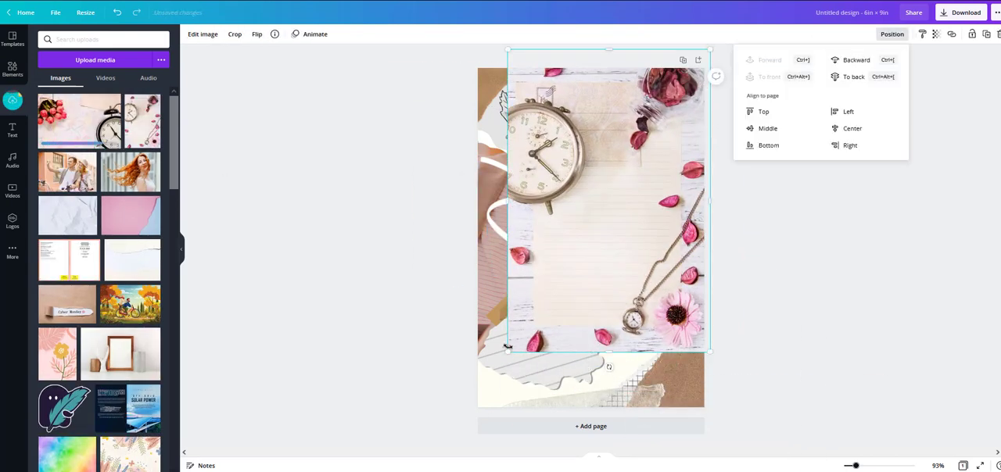
drag(508, 351, 458, 426)
Step: Send the petals photo backward behind the torn papers, shift it down the page, and delete it
click(899, 33)
click(854, 60)
click(854, 59)
click(854, 59)
click(854, 59)
click(854, 60)
click(854, 59)
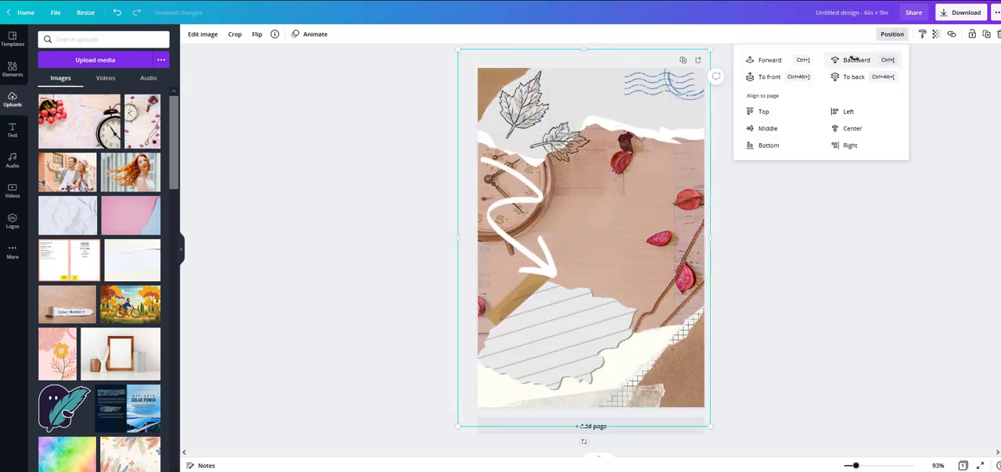
drag(467, 222, 682, 338)
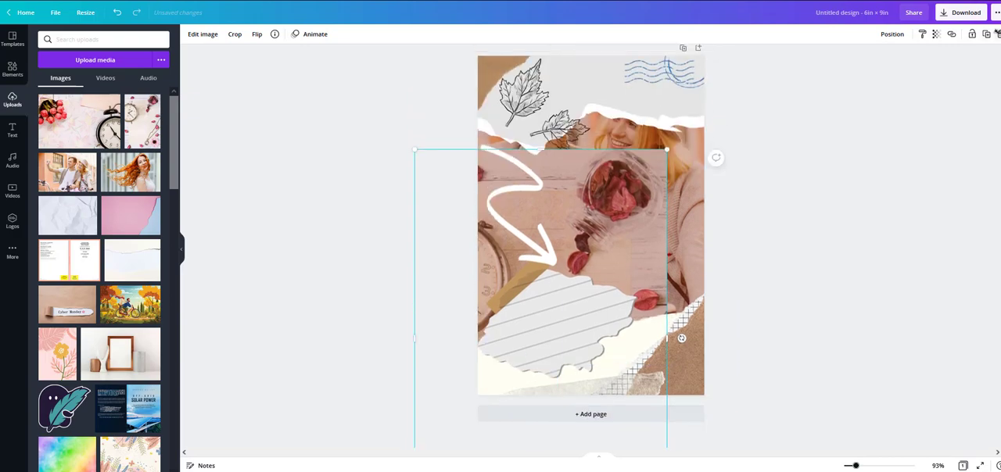
key(Delete)
Step: Search the elements library for "watch" and place the gold pocket watch partly off the page's bottom-left corner
click(13, 69)
text(watch)
key(Return)
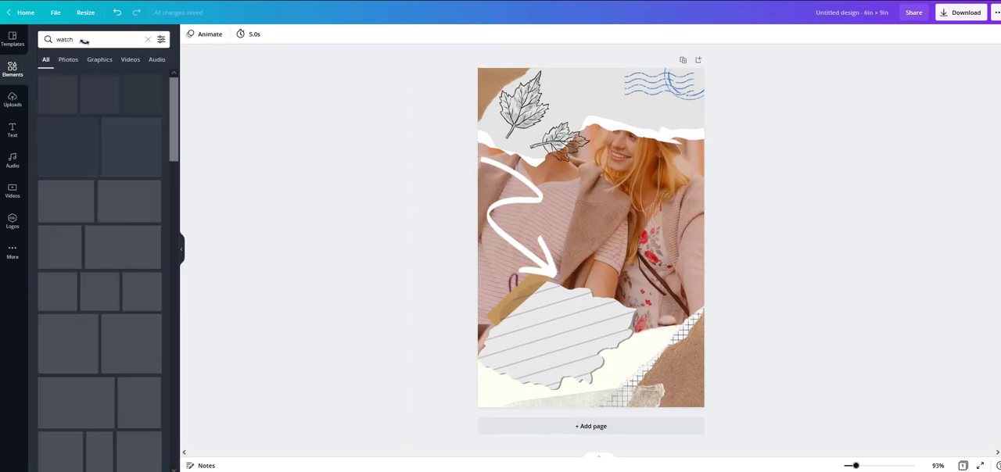
scroll(126, 372, down, 5)
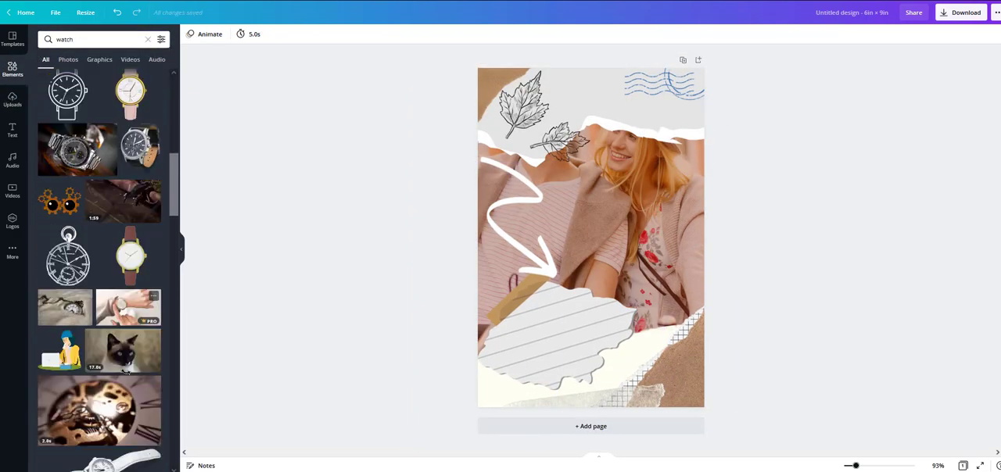
scroll(125, 372, up, 5)
click(142, 354)
drag(681, 130, 595, 303)
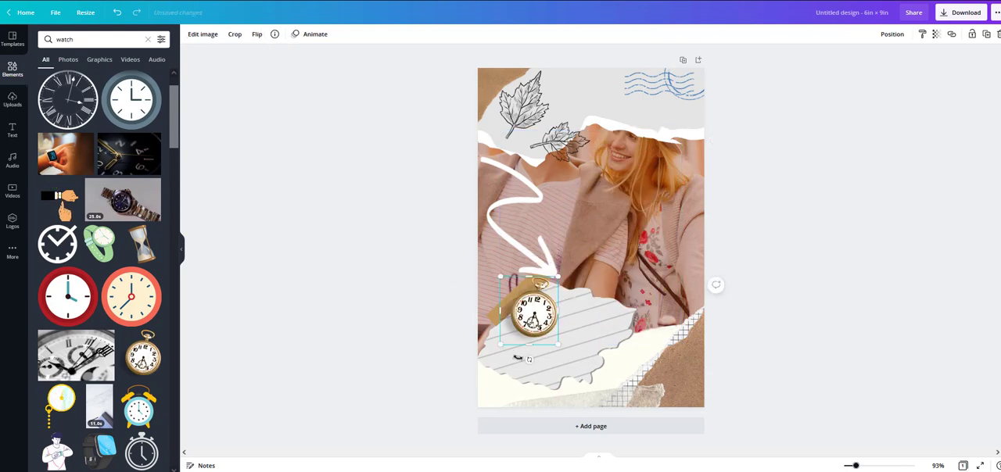
drag(517, 357, 464, 364)
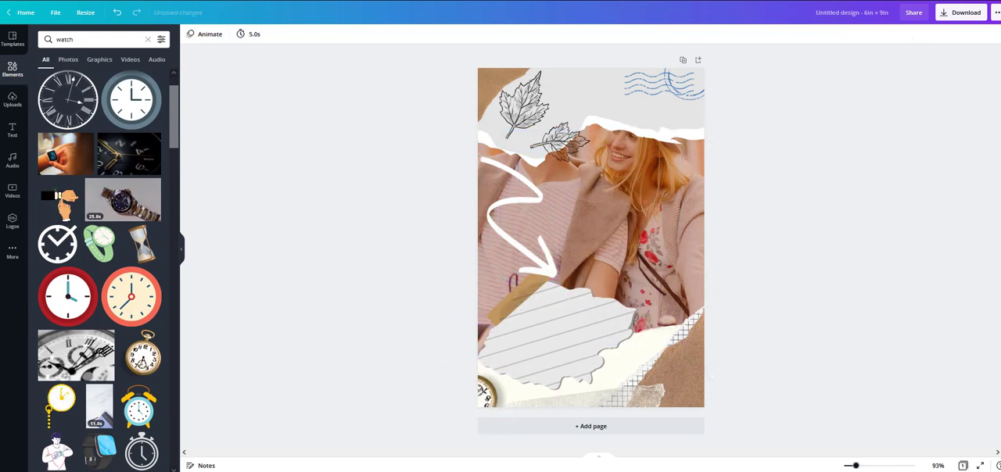
Step: Add a subheading reading "Second Chances" and move it onto the lined torn paper
click(12, 130)
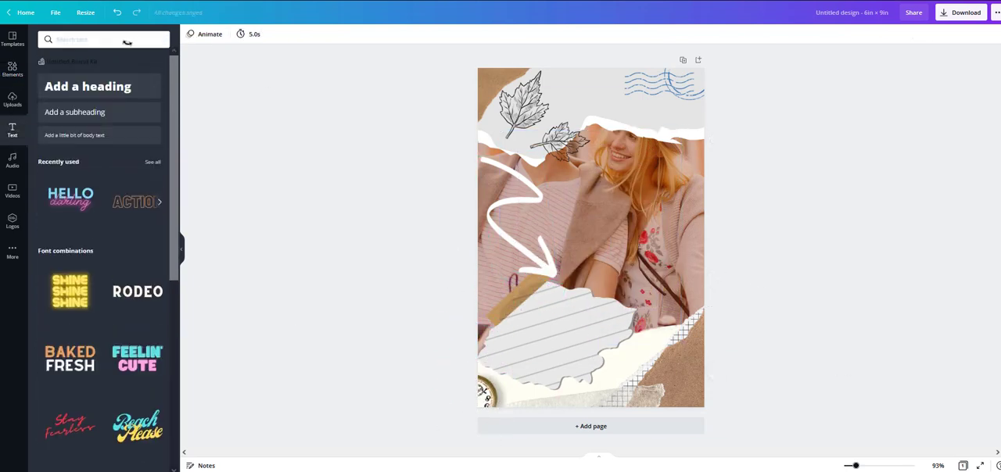
click(123, 39)
click(74, 112)
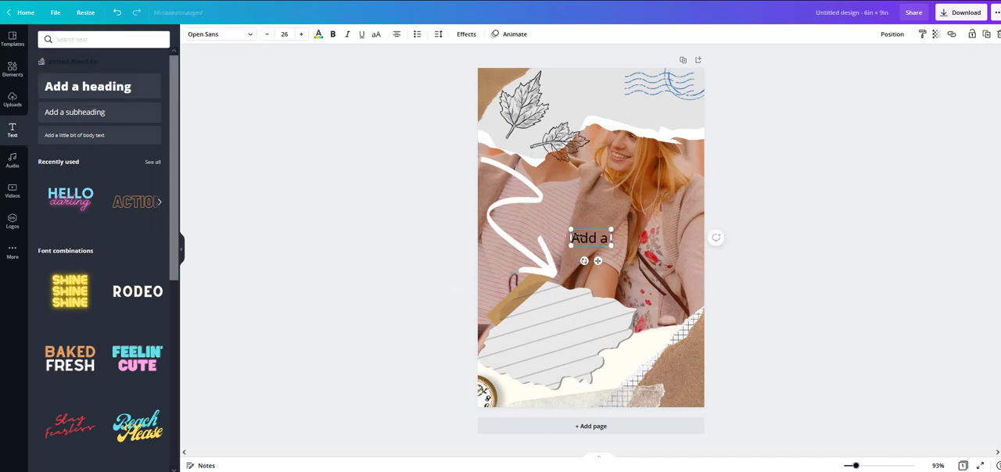
text(d Chances)
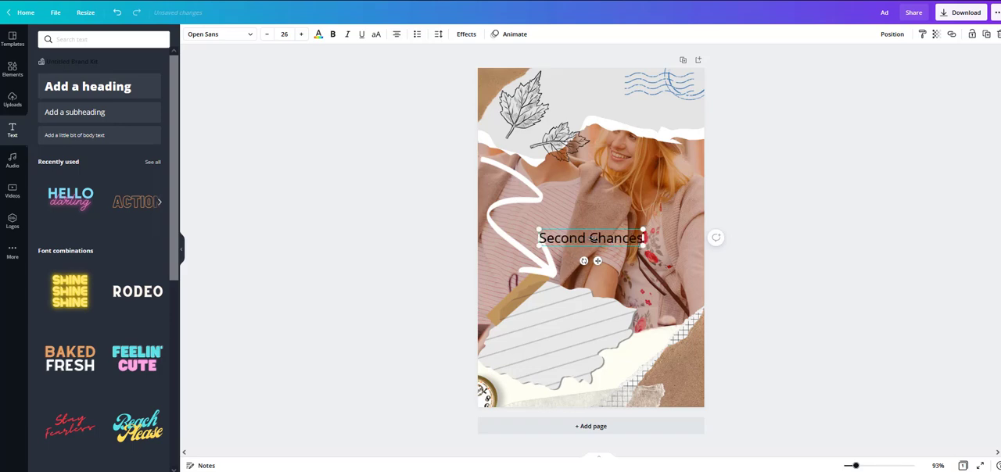
key(ctrl+a)
drag(597, 261, 562, 359)
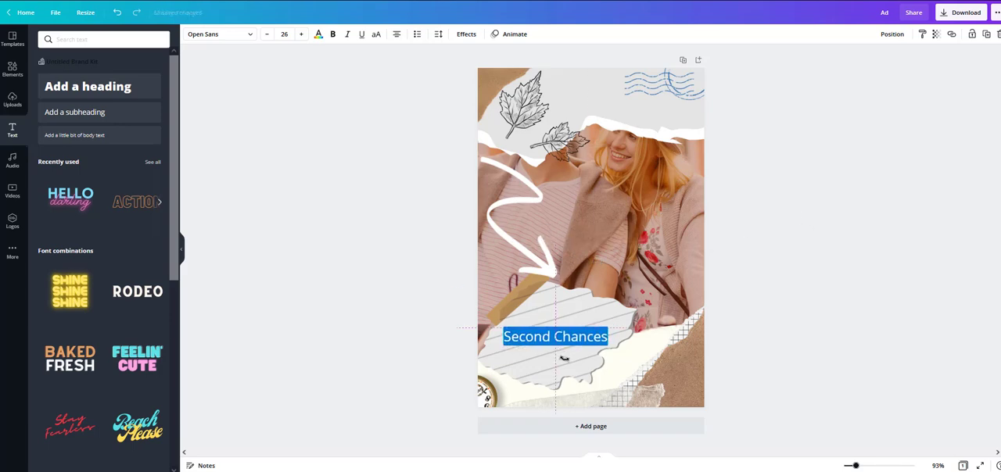
Step: Set the title in Intro Script at size 42, tilt it along the paper's lines and position it on the lined paper
click(219, 34)
scroll(113, 301, down, 9)
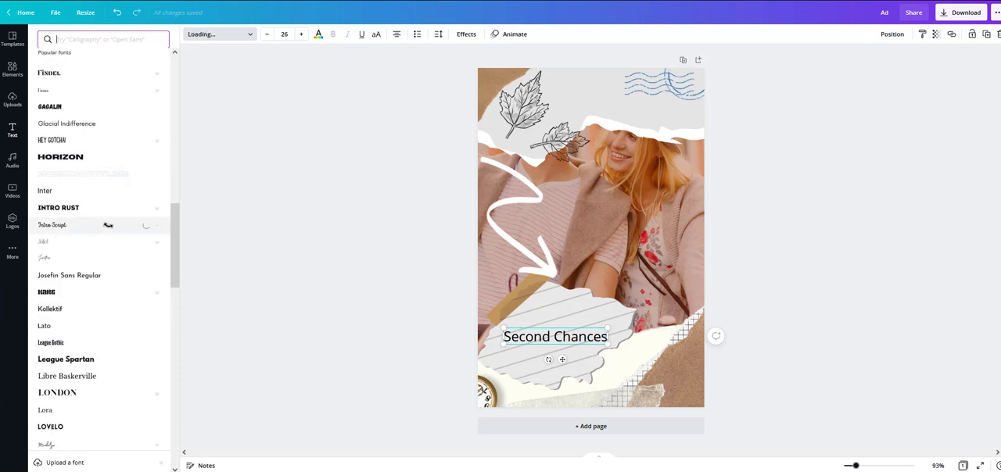
click(105, 224)
drag(548, 360, 687, 339)
click(301, 34)
click(301, 35)
click(301, 34)
click(301, 35)
click(301, 34)
click(301, 34)
click(301, 34)
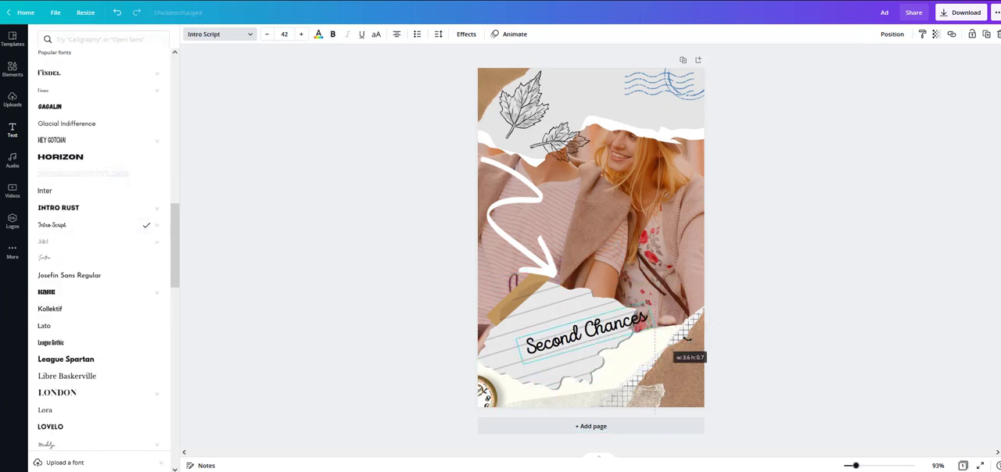
drag(596, 361, 572, 363)
Step: Colour the title dark brown from the photo colours, set its size to 46, widen it to one line and recentre it
click(318, 34)
click(133, 198)
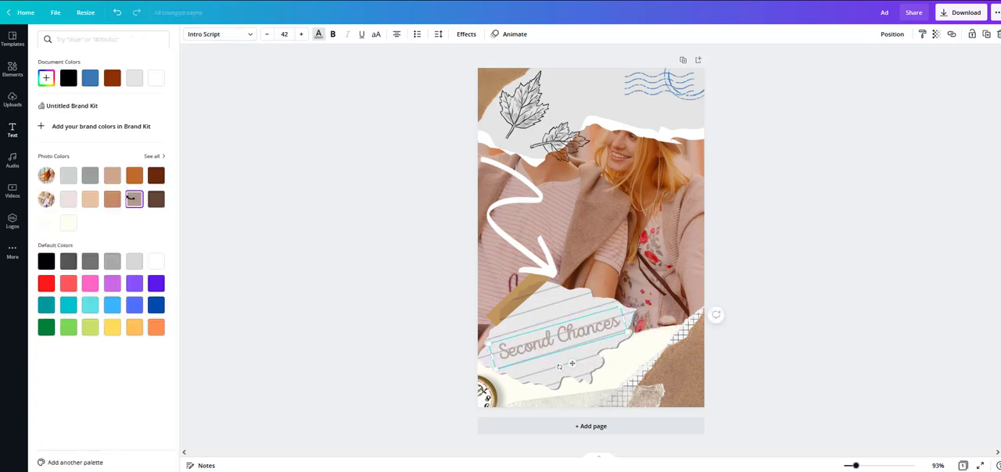
click(69, 200)
click(157, 199)
click(301, 34)
click(301, 34)
click(301, 35)
click(301, 35)
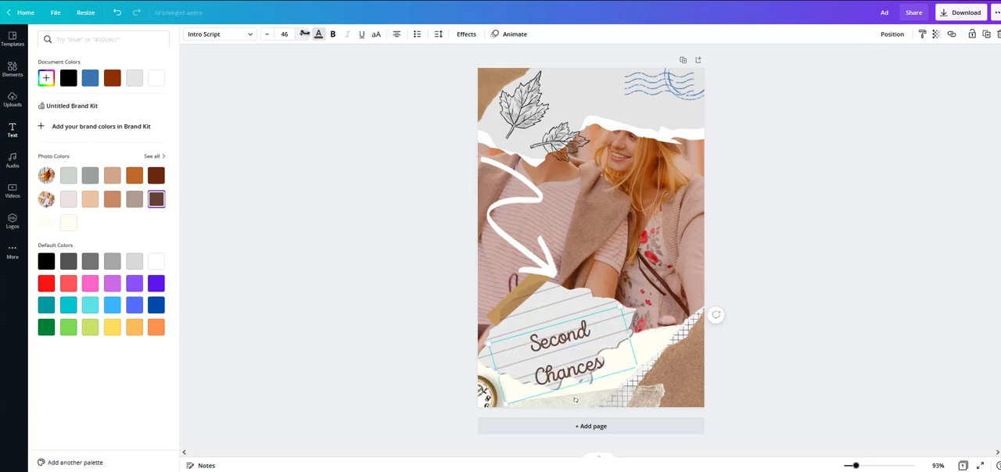
drag(630, 333, 646, 332)
click(411, 316)
drag(570, 338, 540, 354)
click(811, 166)
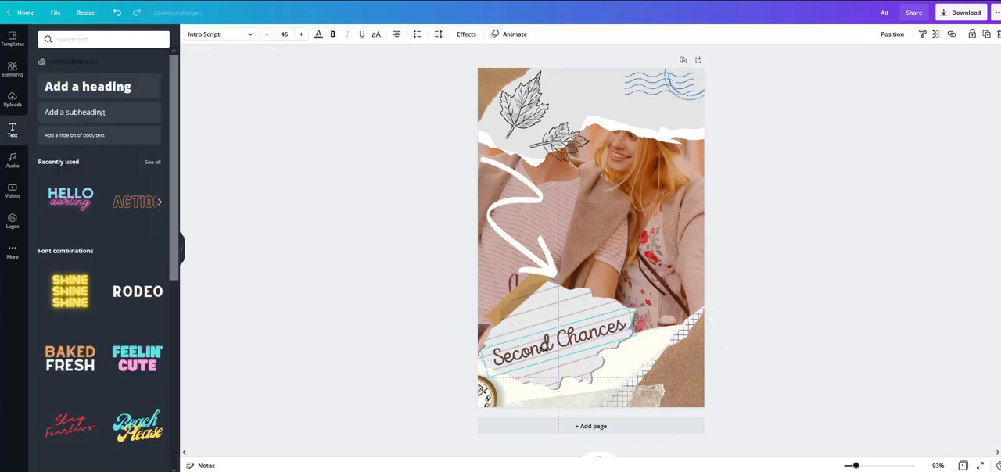
Step: Add a subheading with the author's name in capitals, set it in Hey Gotcha! at size 29 and place it on the upper grey paper
click(476, 253)
click(112, 113)
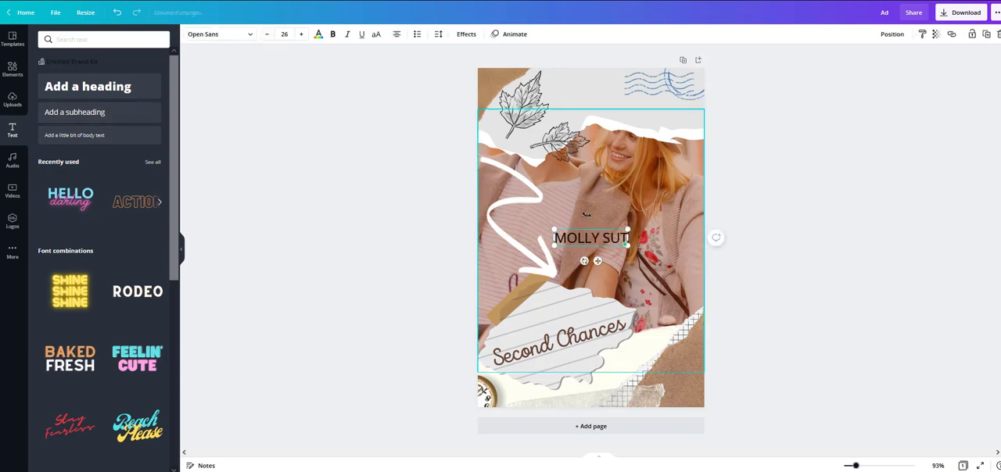
key(Escape)
click(219, 34)
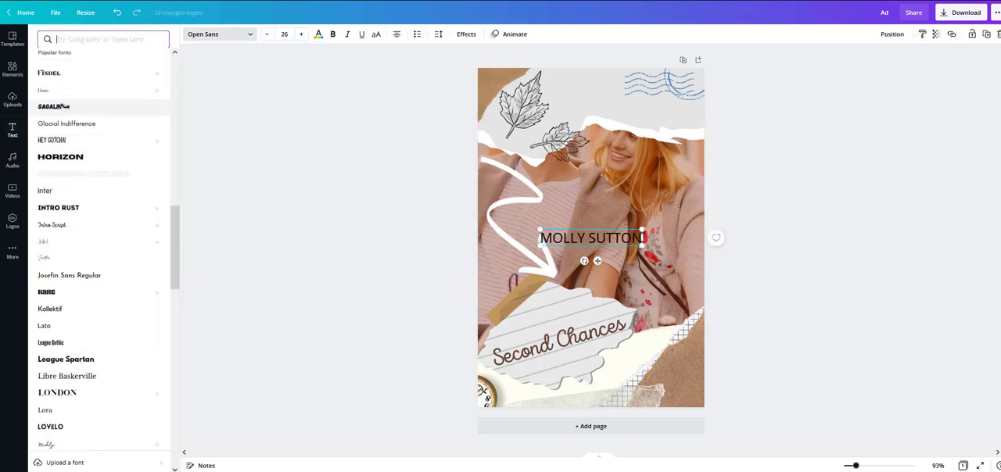
click(70, 140)
drag(591, 238, 589, 90)
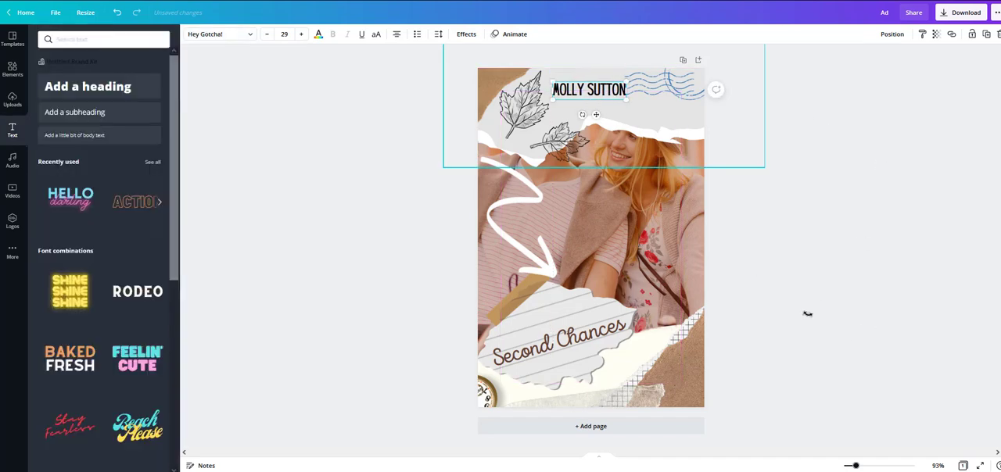
Step: Add a second page and paste a copy of all the cover's elements onto it
click(592, 427)
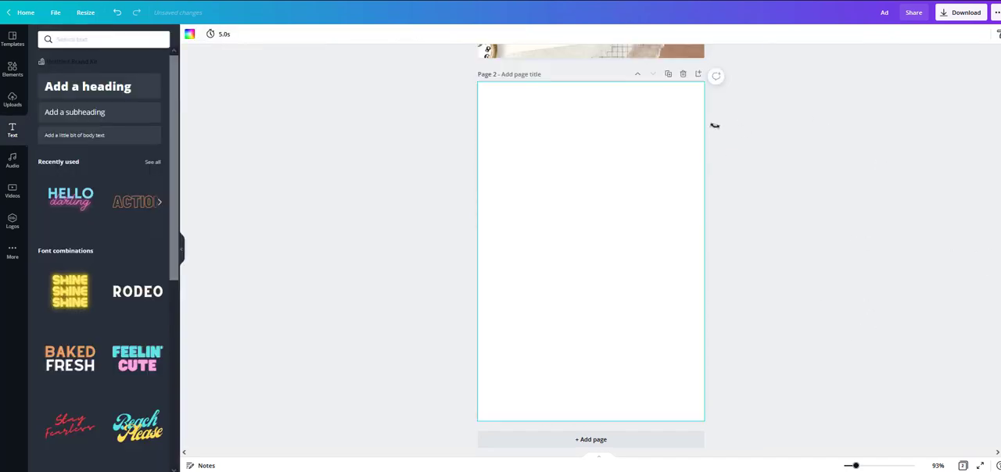
scroll(733, 167, up, 4)
drag(762, 59, 438, 415)
scroll(600, 86, down, 1)
right_click(419, 209)
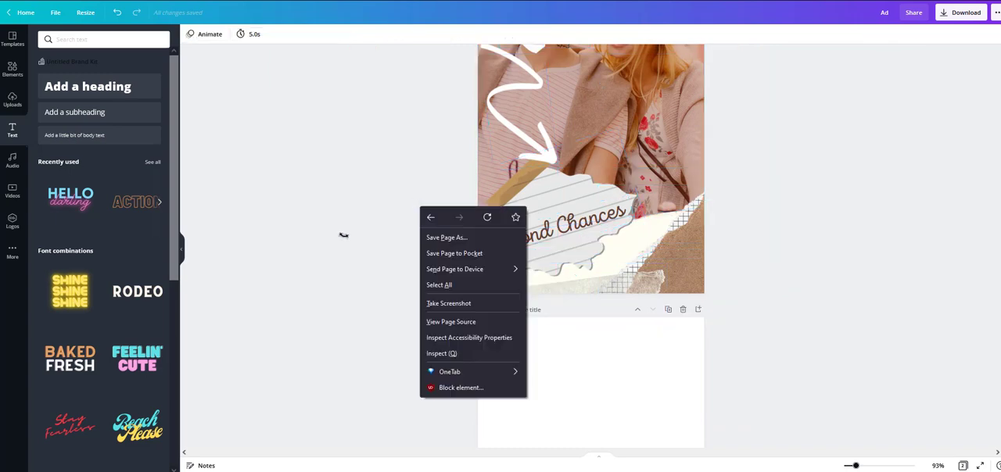
drag(280, 339, 854, 45)
scroll(903, 342, up, 2)
drag(952, 80, 252, 358)
scroll(587, 387, down, 3)
scroll(596, 339, down, 2)
click(596, 339)
key(ctrl+v)
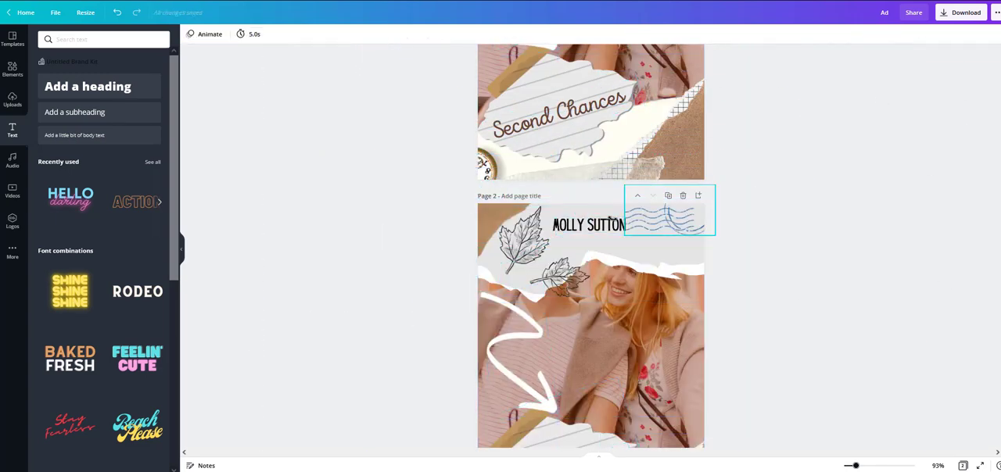
Step: Remove the book title and the author's name from the copied cover on page 2
scroll(748, 311, down, 3)
click(102, 39)
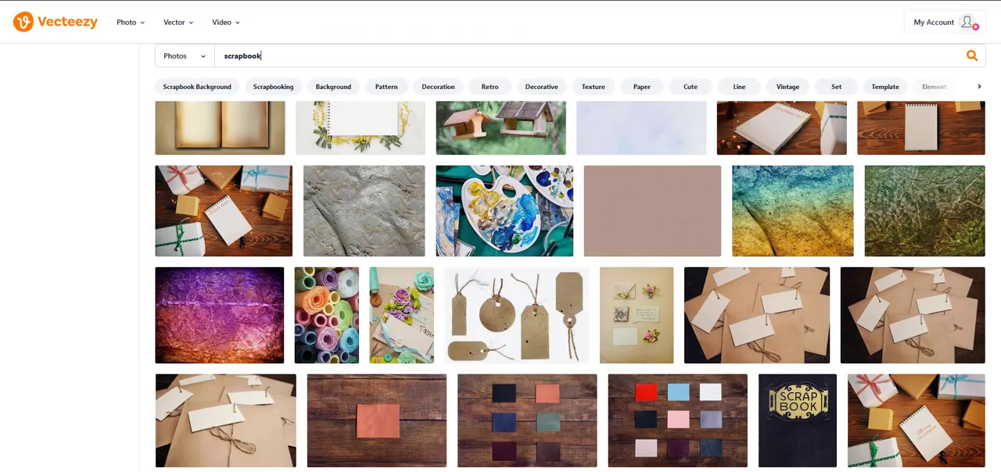
scroll(365, 207, up, 3)
scroll(364, 206, down, 2)
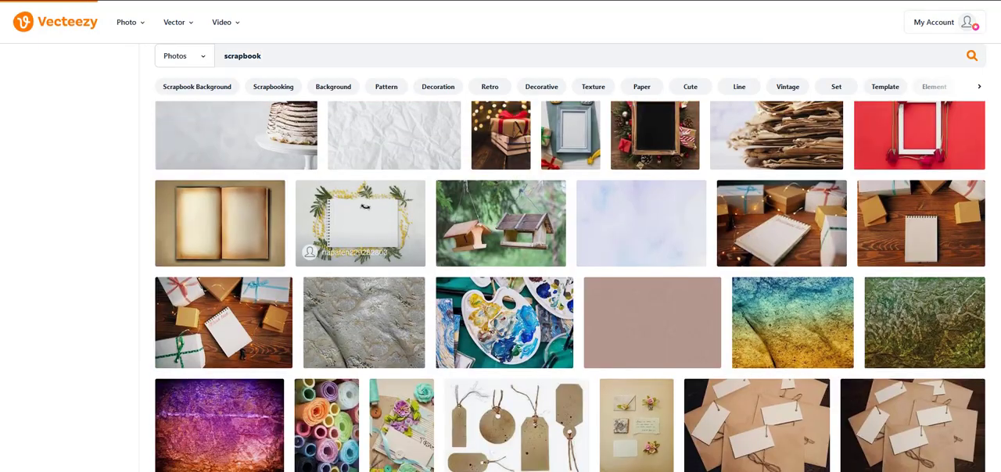
Step: Switch to Vecteezy, open the photo of a notebook framed by yellow flowers and search the photos for "FLORAL"
click(365, 207)
click(212, 55)
text(FLORAL)
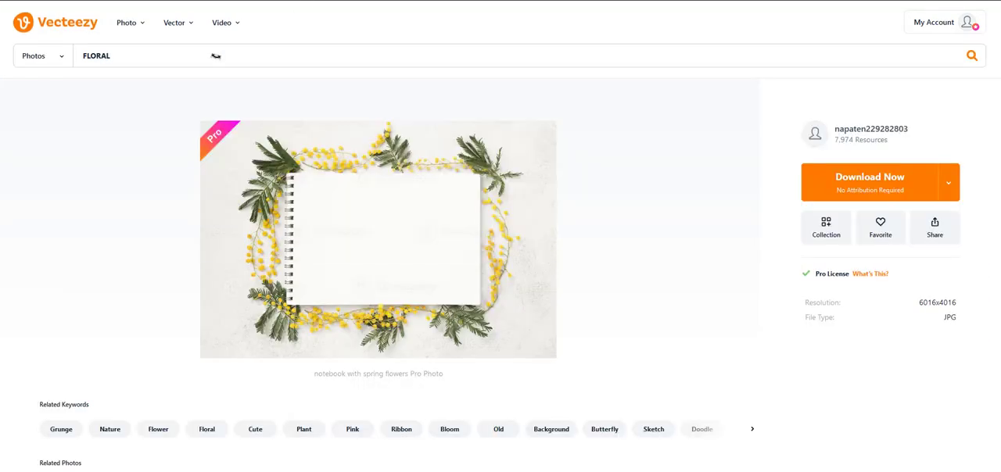
key(Return)
Step: Download the photo of floral paper with red flowers and a pocket watch
scroll(500, 273, down, 3)
click(869, 178)
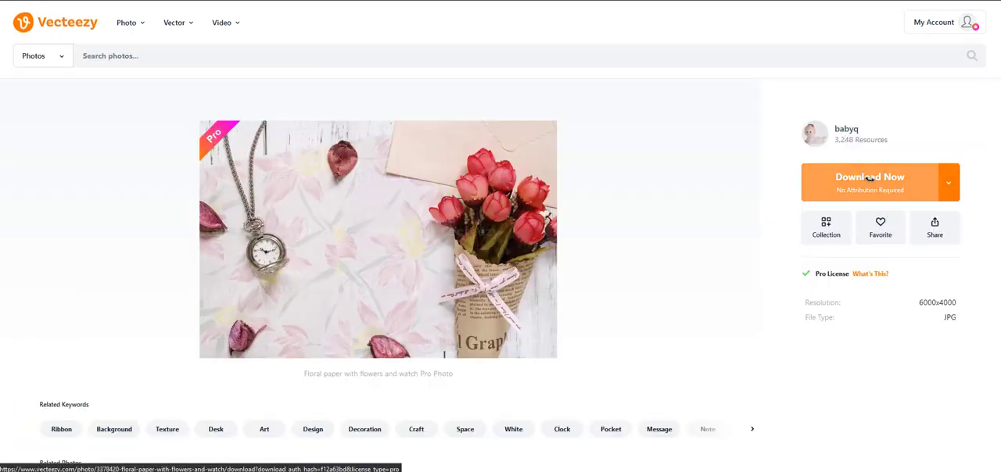
click(870, 178)
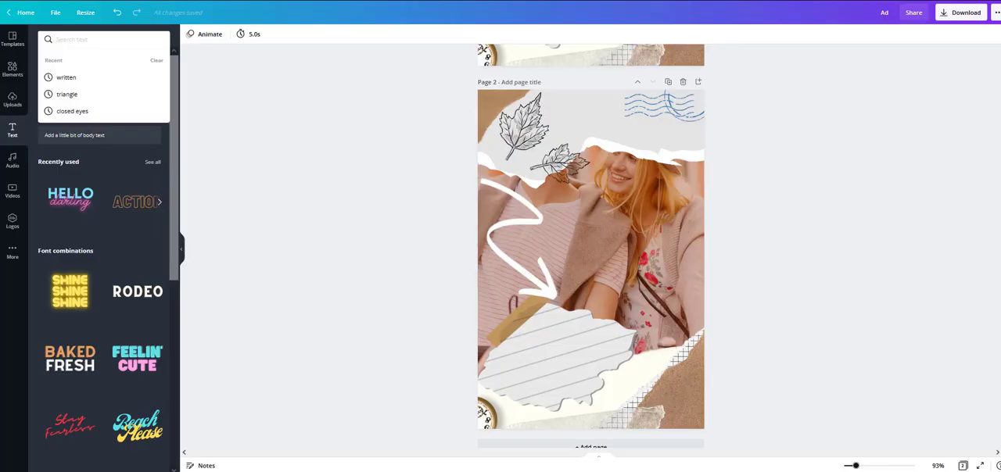
Step: Switch back to Canva and place the uploaded photo of red flowers and a black alarm clock on page 2, enlarged beyond the page's sides
click(22, 73)
click(13, 99)
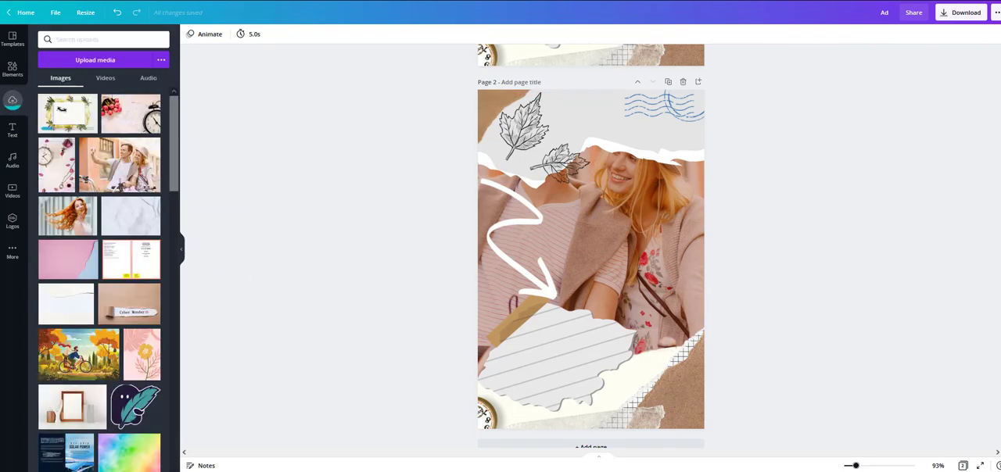
click(72, 165)
drag(679, 200, 804, 118)
drag(506, 315, 411, 380)
drag(803, 118, 772, 129)
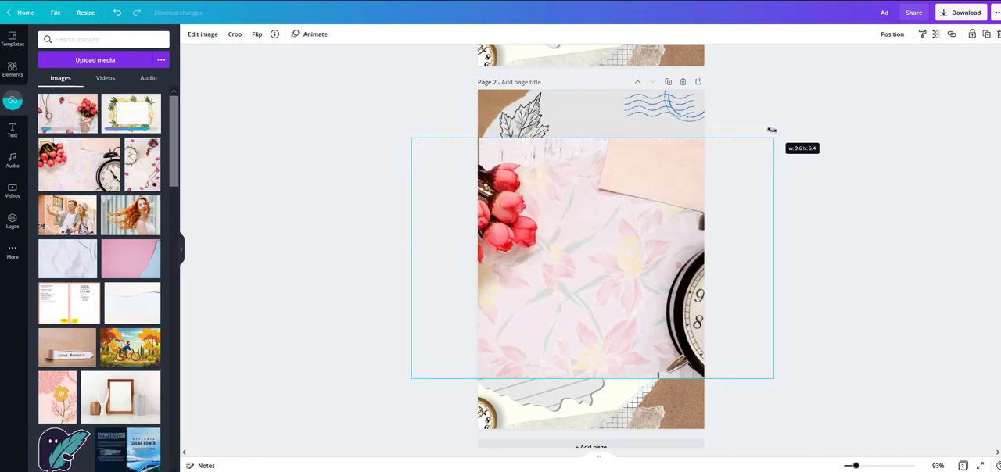
drag(411, 378, 441, 360)
drag(639, 270, 616, 269)
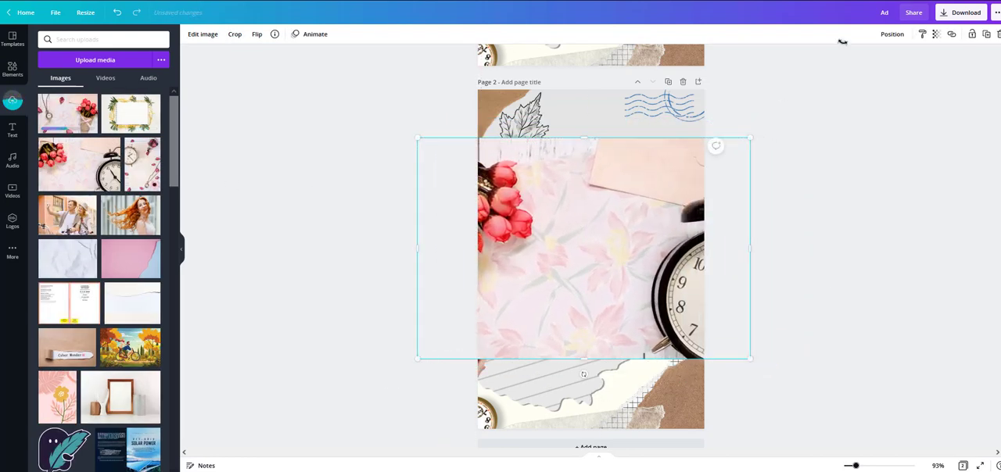
Step: Send the clock photo backward until it lies behind the torn papers, the arrow and the translucent colour overlay
click(892, 34)
click(850, 61)
click(850, 60)
click(849, 60)
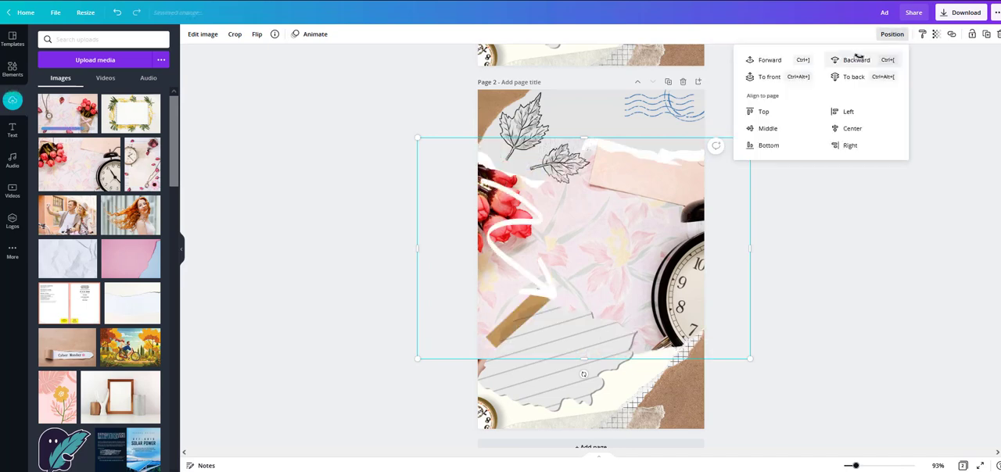
click(849, 61)
Step: Recolour the translucent overlay above the clock photo to the pink from its photo colours
click(665, 188)
click(189, 33)
click(156, 77)
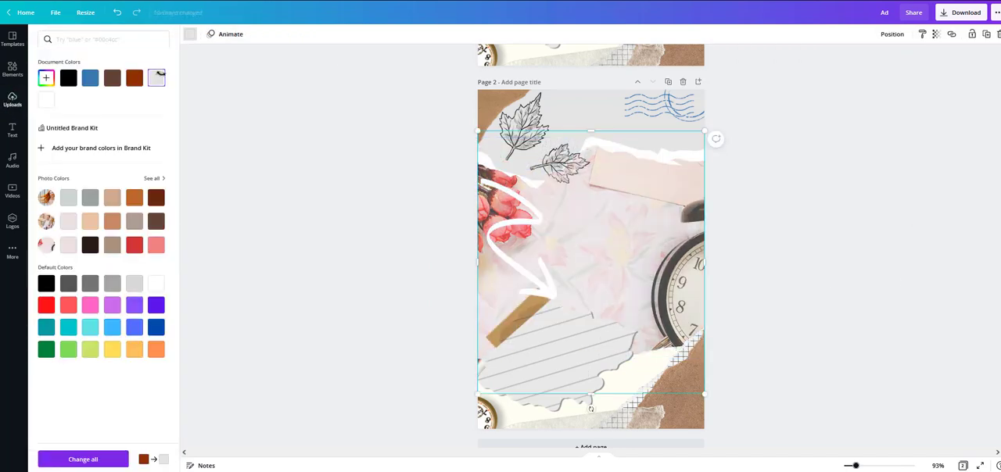
click(156, 245)
click(891, 206)
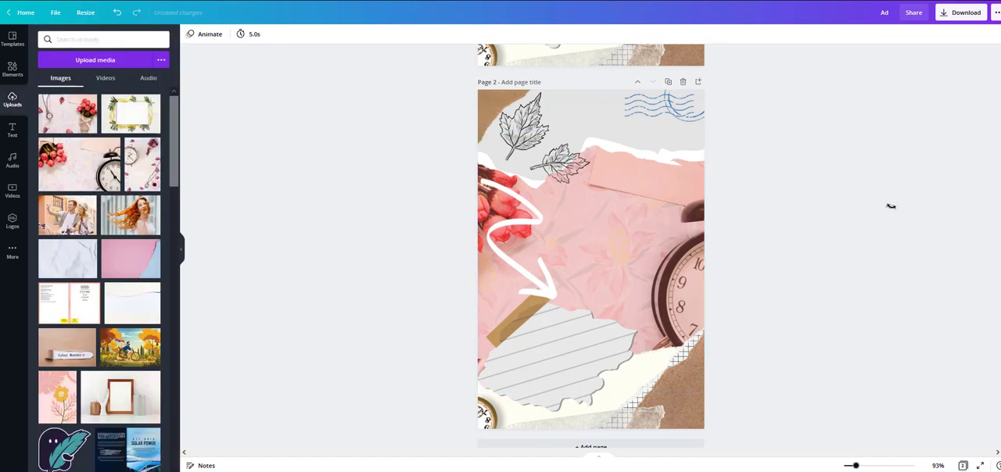
Step: Add a heading reading "Gratitude Journal" and break it into two lines
click(12, 134)
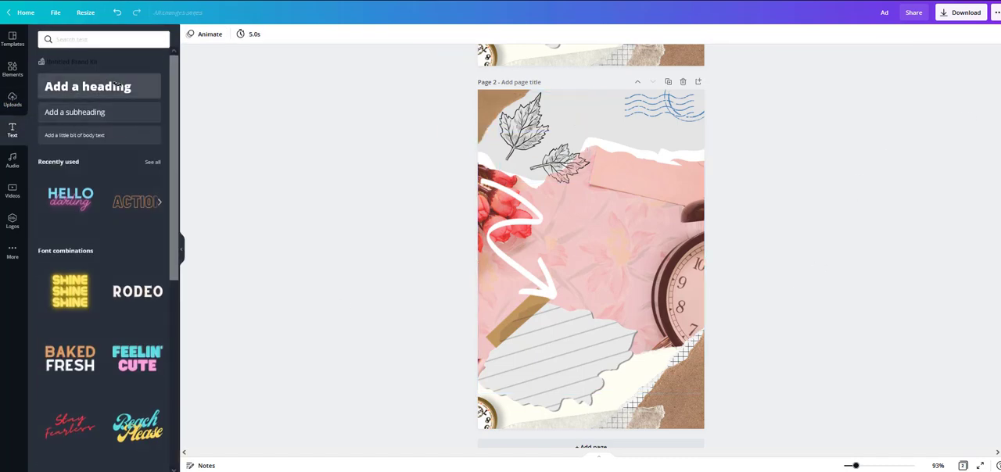
click(117, 86)
text(Journal)
double_click(592, 264)
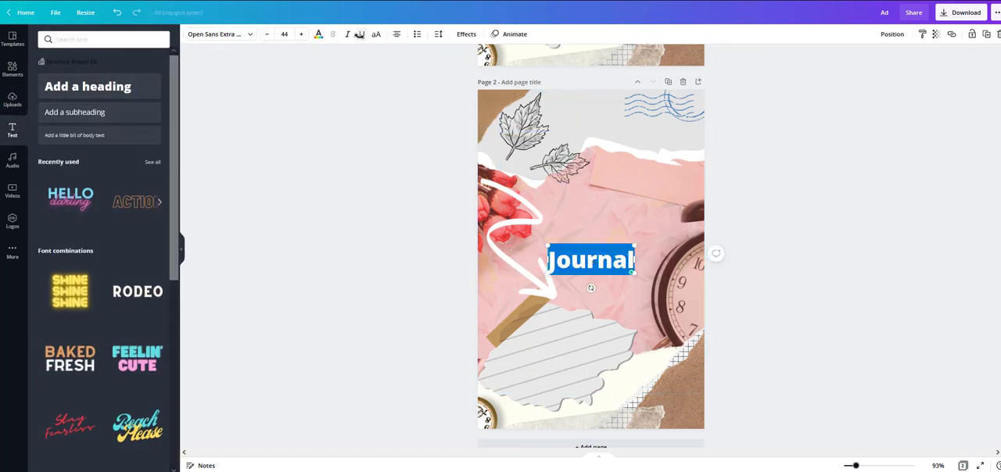
text(Gratitude Journal)
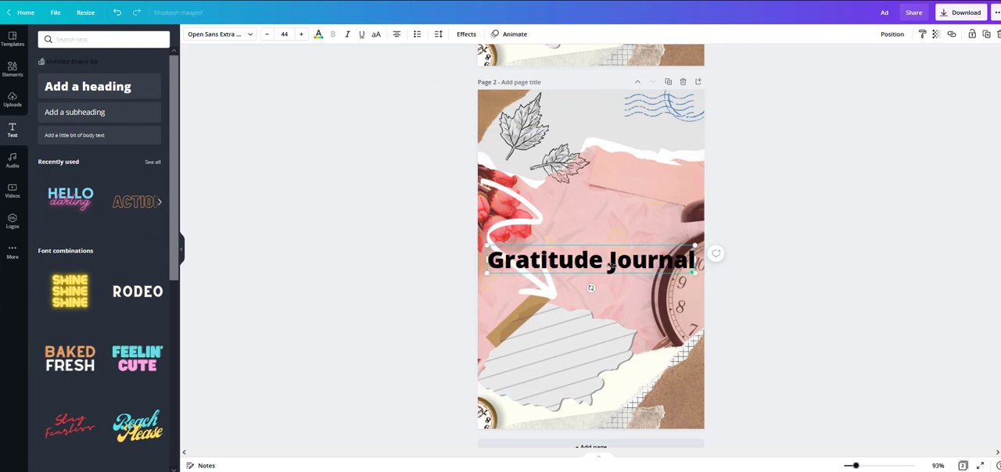
click(610, 264)
key(Return)
Step: Tighten the letter spacing of the whole "Gratitude Journal" heading to -56
triple_click(591, 262)
key(ctrl+a)
click(438, 34)
drag(502, 63, 510, 79)
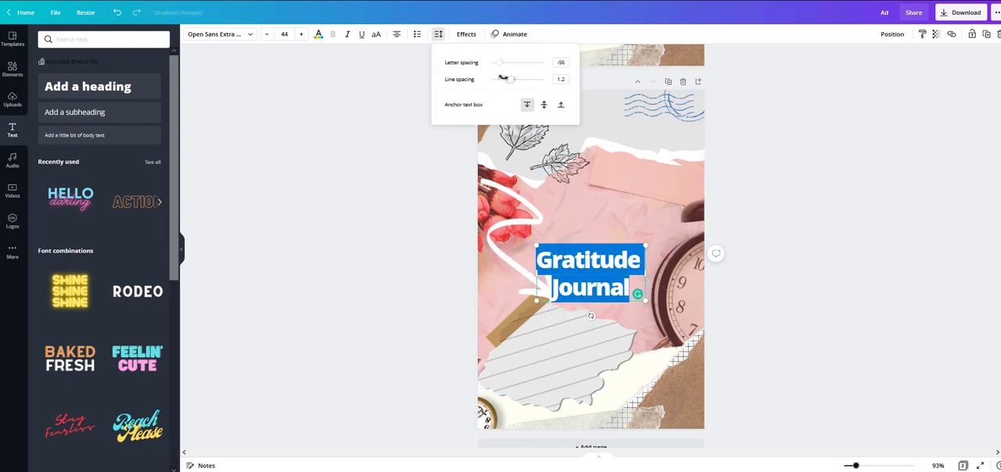
click(712, 286)
click(712, 286)
Step: Move the heading onto the lined paper, tilt it along the lines, scale it to size 42.2 and colour it dark brown
drag(607, 275, 568, 357)
drag(607, 328, 657, 304)
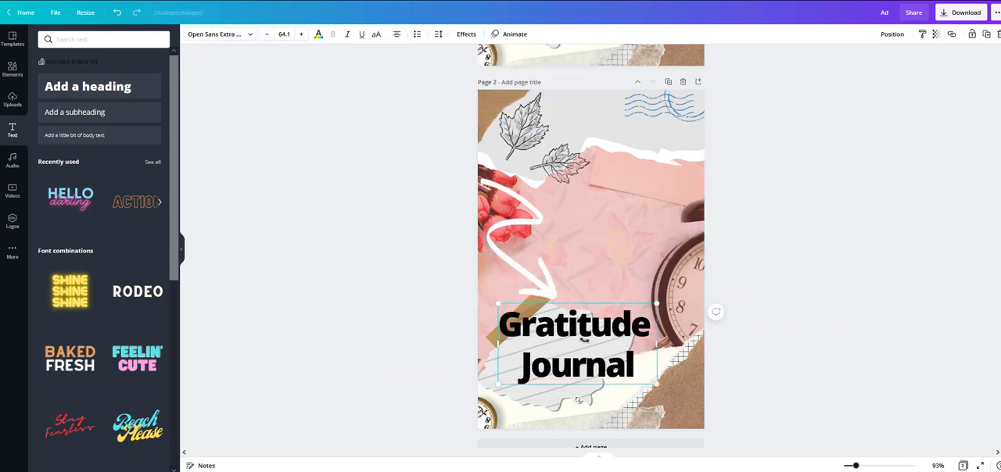
drag(584, 340, 567, 354)
drag(639, 316, 602, 335)
drag(563, 356, 575, 345)
drag(552, 402, 567, 400)
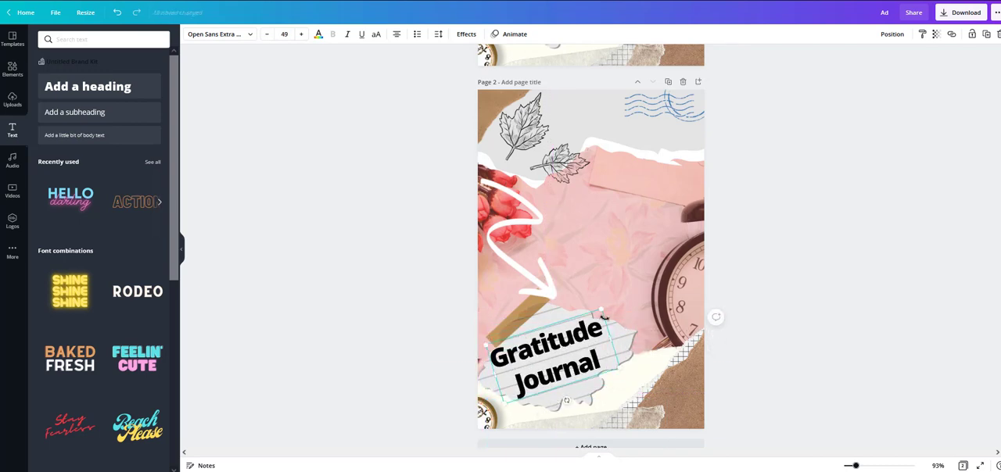
drag(602, 315, 590, 328)
mouse_move(548, 368)
mouse_down()
mouse_move(559, 369)
mouse_move(559, 356)
mouse_up()
click(318, 33)
click(157, 221)
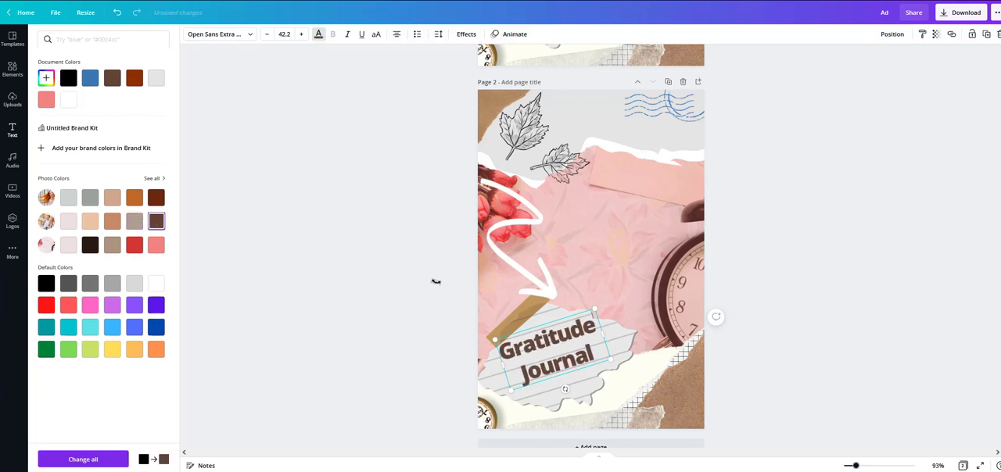
Step: Duplicate the heading, offset the copy slightly to the left, send it backward and colour it white
right_click(553, 343)
click(584, 310)
key(ctrl+v)
drag(560, 372, 549, 362)
click(69, 78)
click(893, 34)
click(858, 60)
click(155, 78)
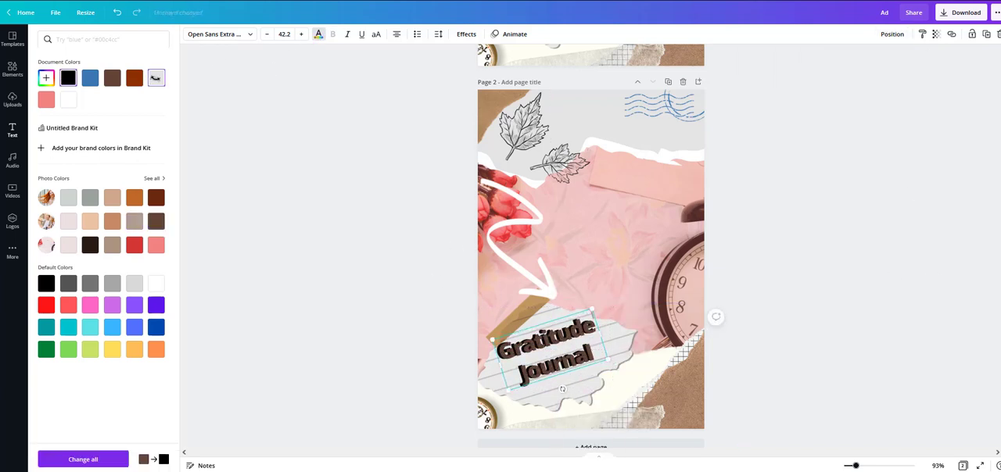
click(69, 100)
Step: Recolour the front heading pink and move both heading layers slightly down and right on the lined paper
click(542, 344)
click(318, 35)
click(46, 100)
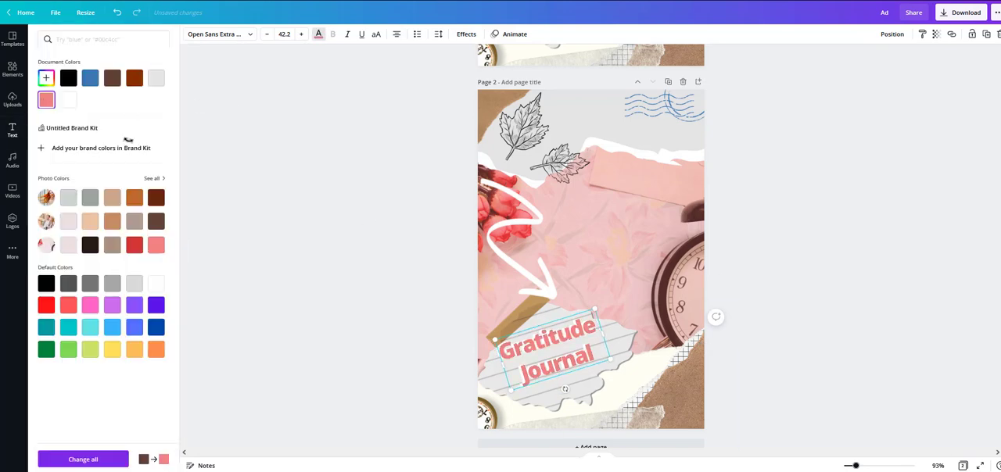
click(368, 258)
drag(416, 374, 536, 338)
click(584, 314)
click(117, 12)
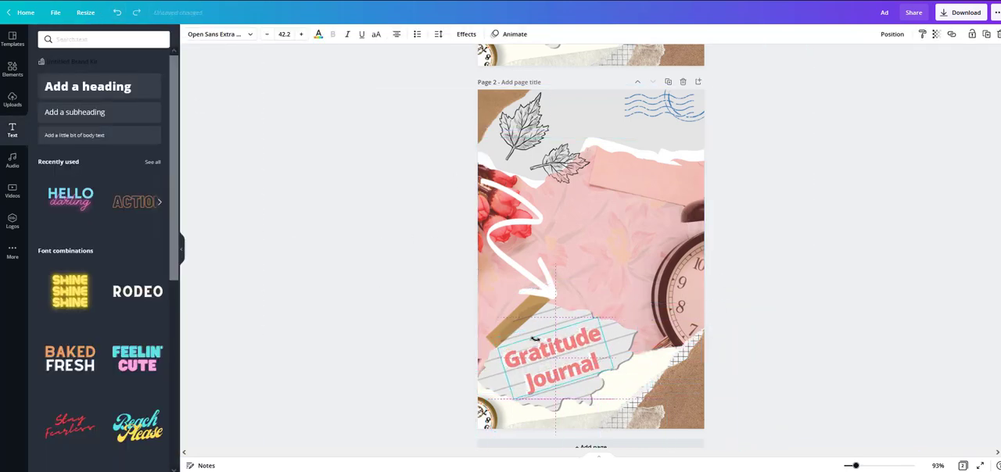
click(931, 337)
scroll(932, 337, down, 1)
click(87, 39)
text(flowers)
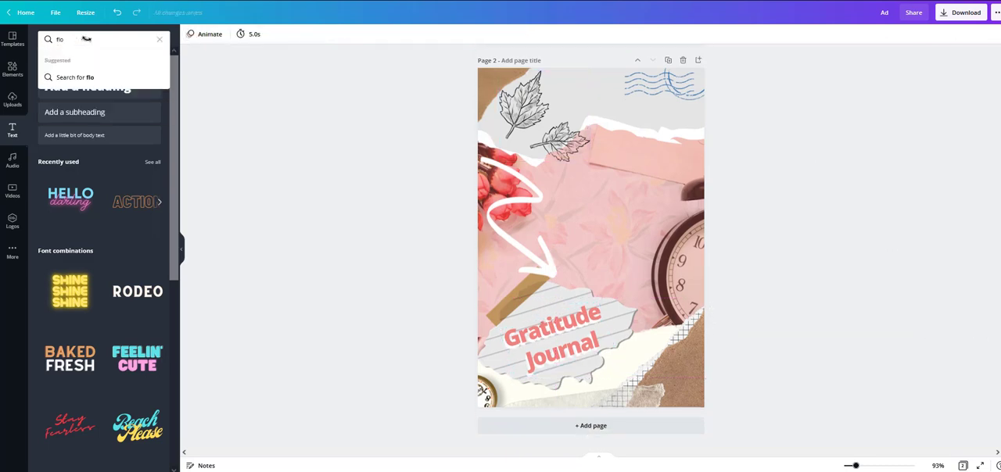
key(Return)
Step: Delete the two leaf drawings from page 2 and search the elements library for "flowers"
click(515, 111)
click(985, 35)
click(12, 69)
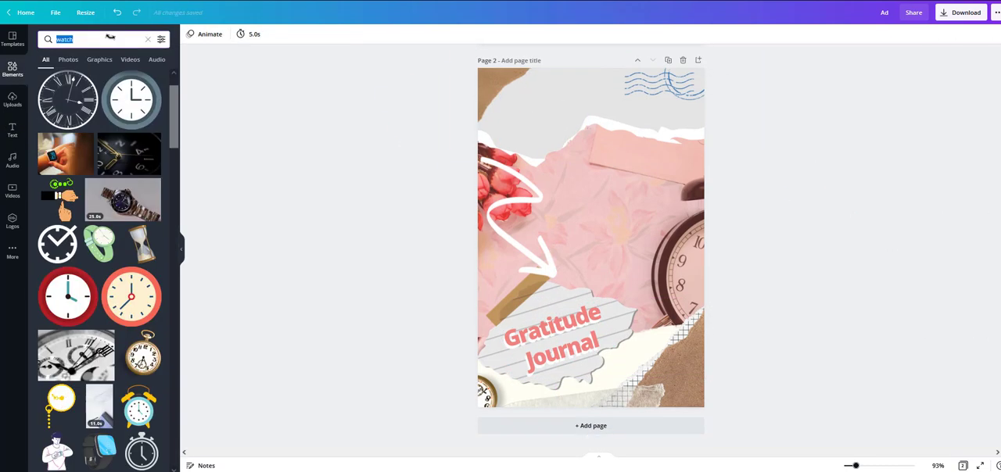
text(flowers)
key(Return)
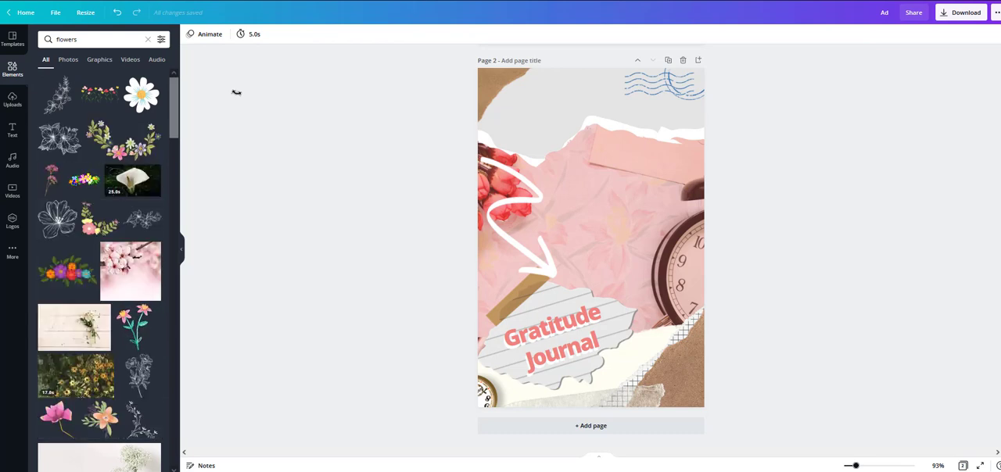
scroll(102, 258, down, 6)
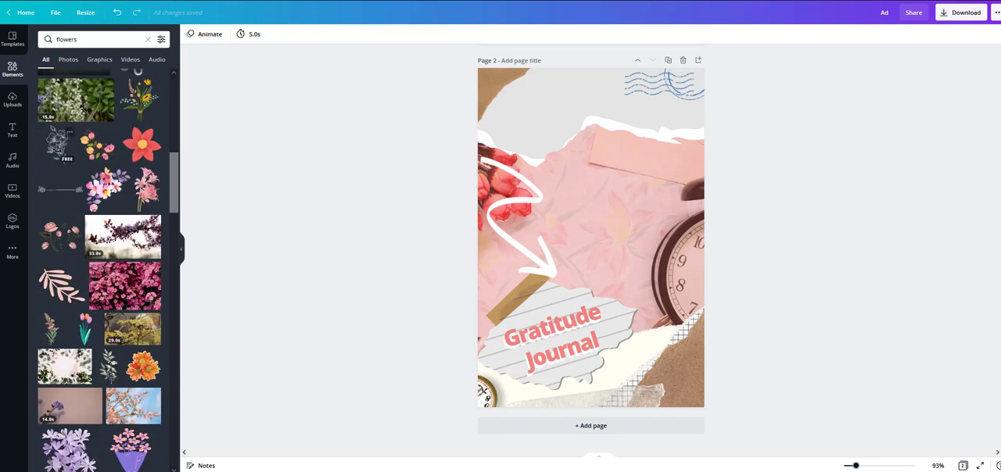
Step: Add the pink leafy branch to the page's upper grey paper, colour it white and enlarge it
drag(429, 250, 451, 173)
right_click(450, 173)
click(523, 149)
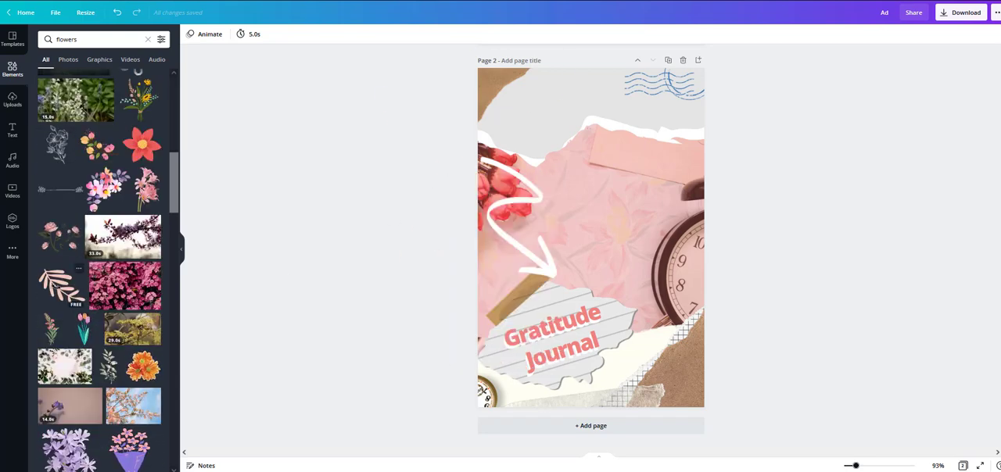
drag(522, 149, 504, 103)
click(190, 34)
click(89, 99)
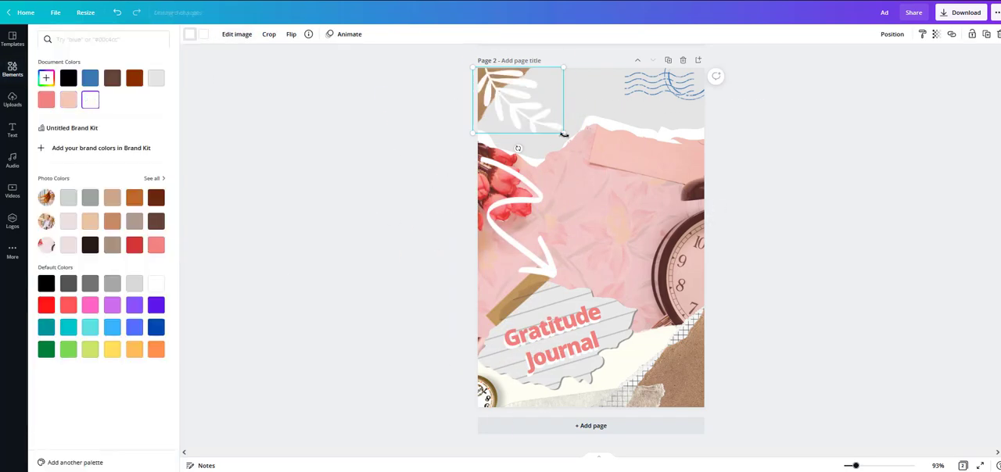
drag(564, 133, 601, 160)
click(393, 153)
Step: Add the outline flower drawing, enlarge and tilt it over the page's top-left area, and move the white branch to the top-right corner
click(57, 145)
drag(591, 322, 511, 264)
drag(577, 239, 460, 86)
drag(551, 123, 654, 120)
drag(502, 92, 570, 118)
Step: Colour the outline flower drawing pink
click(190, 35)
click(90, 100)
click(68, 101)
drag(450, 133, 368, 130)
Step: Duplicate the pink outline flower drawing on page 2, overlay the copy slightly offset, colour it white and send it backward
right_click(547, 115)
click(557, 124)
key(ctrl+v)
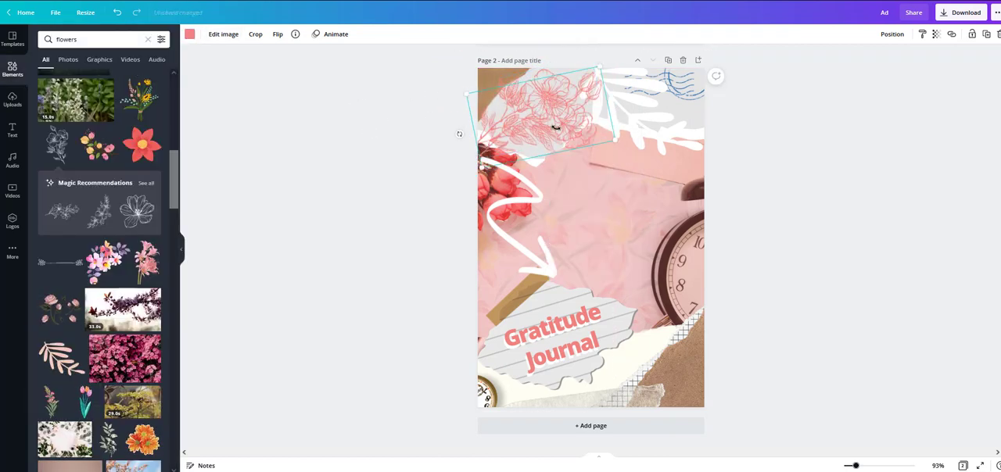
drag(556, 125, 544, 117)
click(190, 34)
click(892, 34)
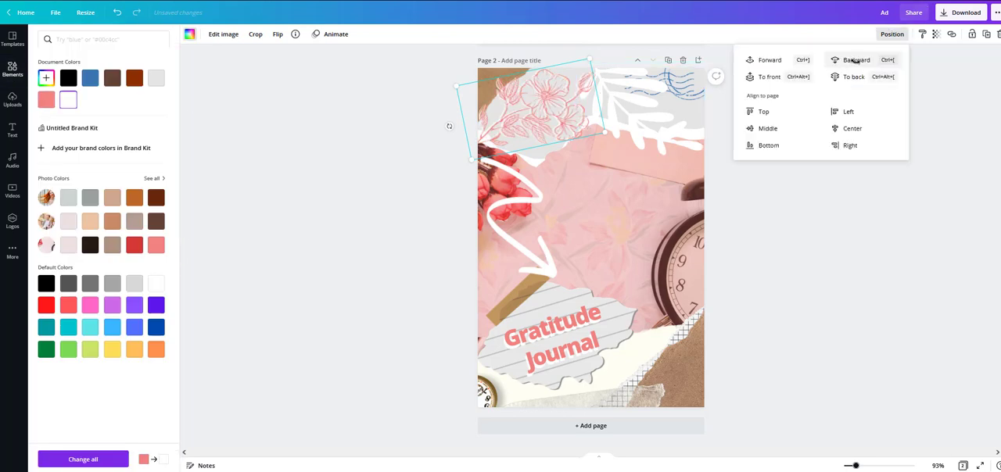
click(936, 35)
click(914, 167)
Step: Reposition the white branch in page 2's upper-right area and bring the blue wavy postmark in front of it
drag(679, 116, 638, 101)
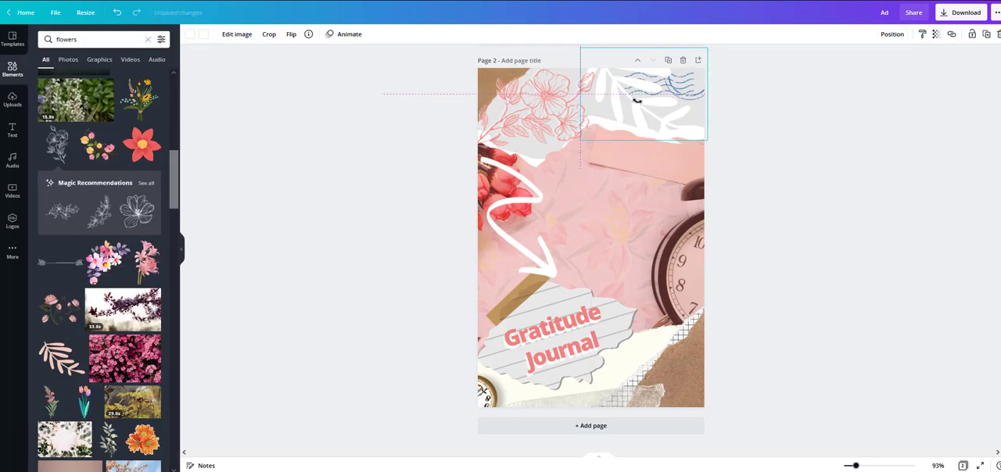
click(892, 34)
click(856, 58)
click(688, 88)
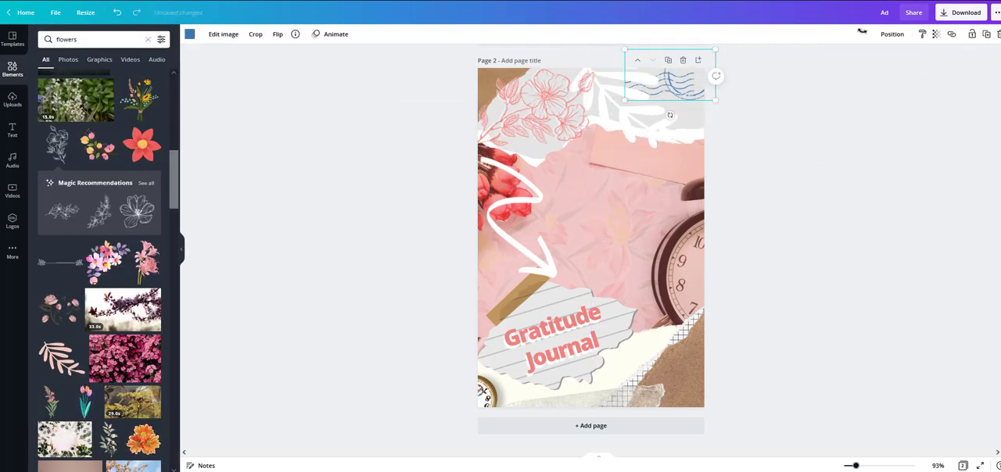
click(892, 34)
click(760, 61)
click(660, 130)
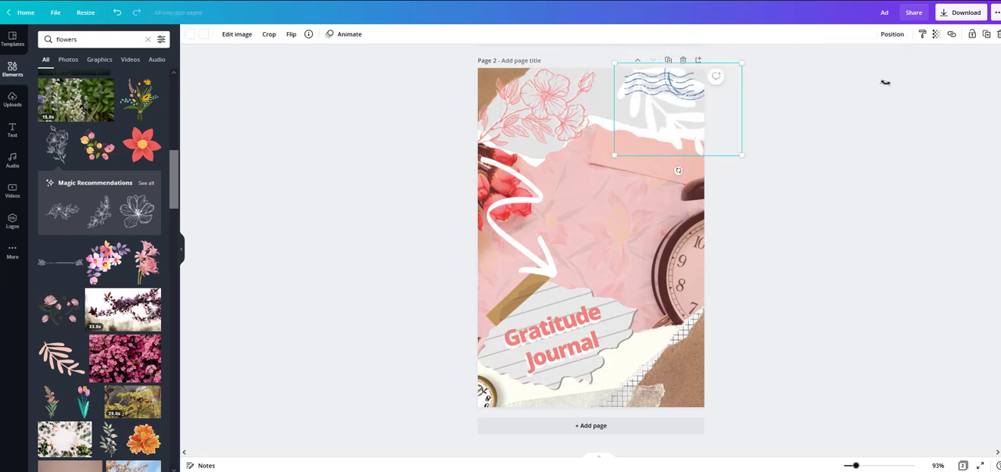
click(878, 268)
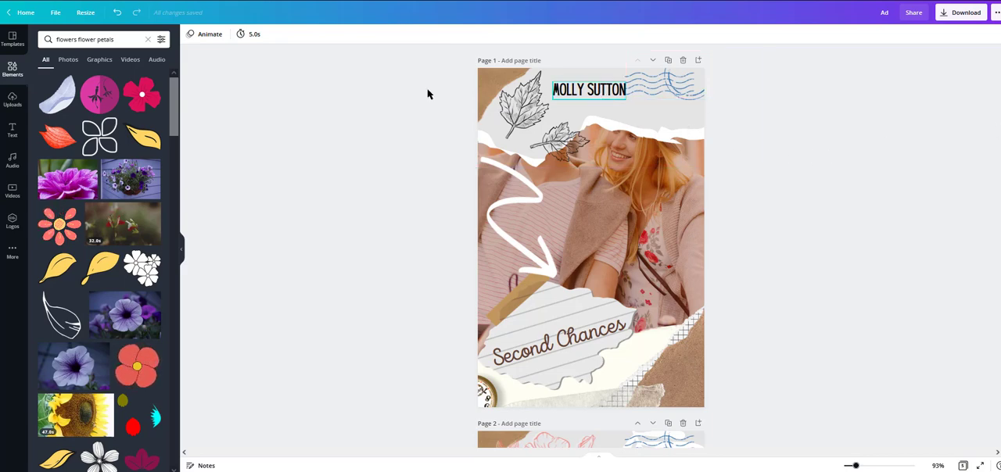
Step: Try colouring the author name on page 1 pink
click(606, 90)
click(319, 36)
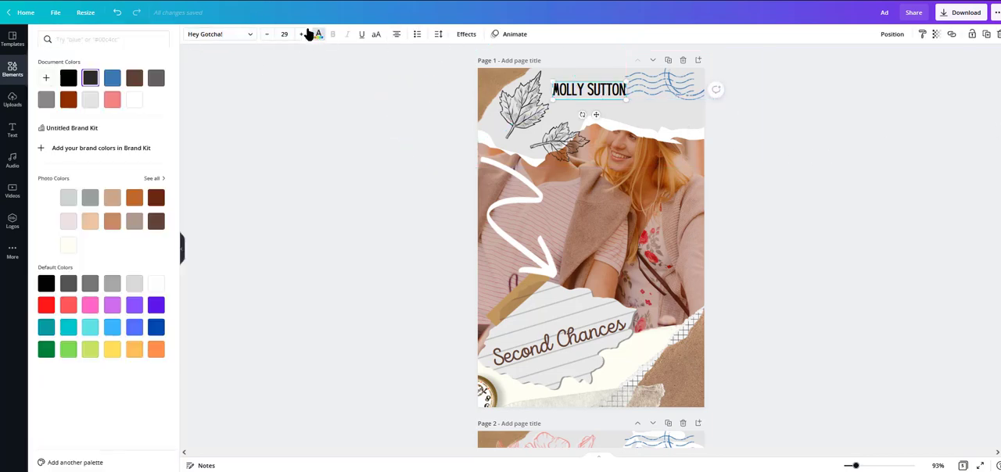
click(111, 99)
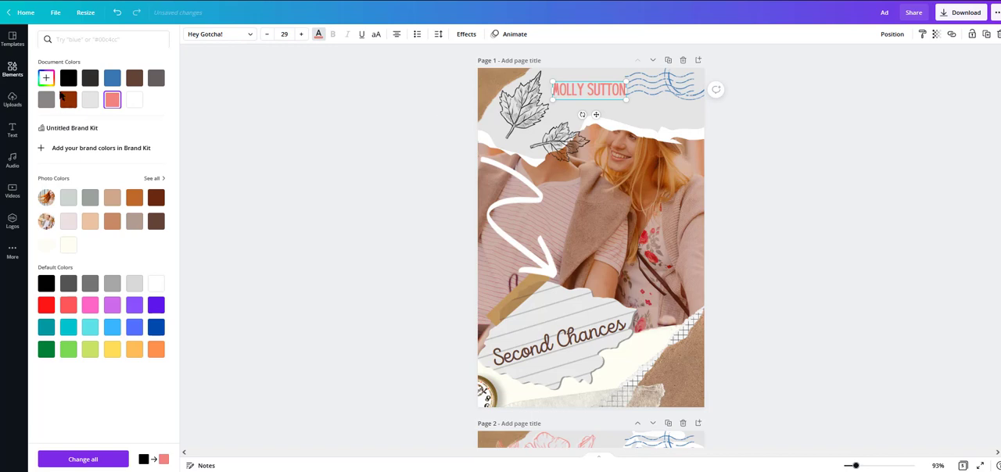
click(847, 151)
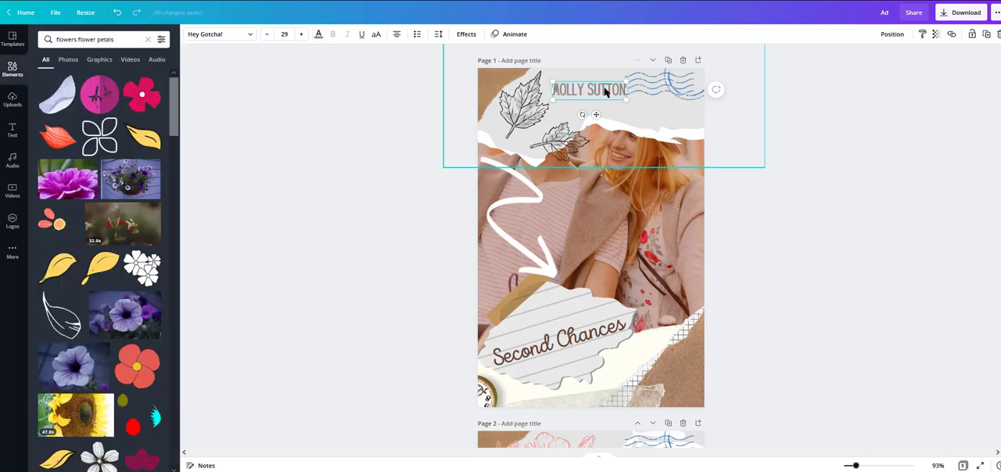
Step: Shift the author name on page 1 slightly right, compare document colours on it and set it to black
mouse_move(599, 89)
mouse_down()
mouse_move(607, 87)
mouse_move(590, 90)
mouse_move(602, 93)
mouse_up()
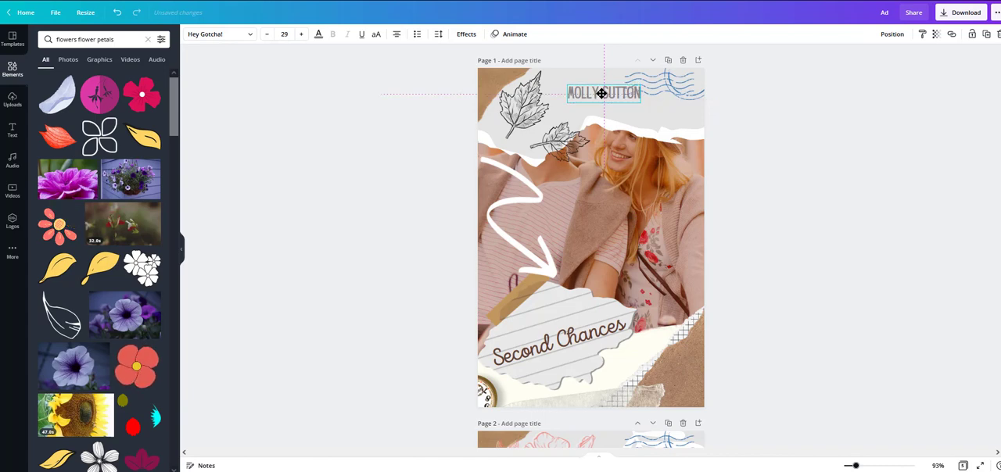
click(318, 36)
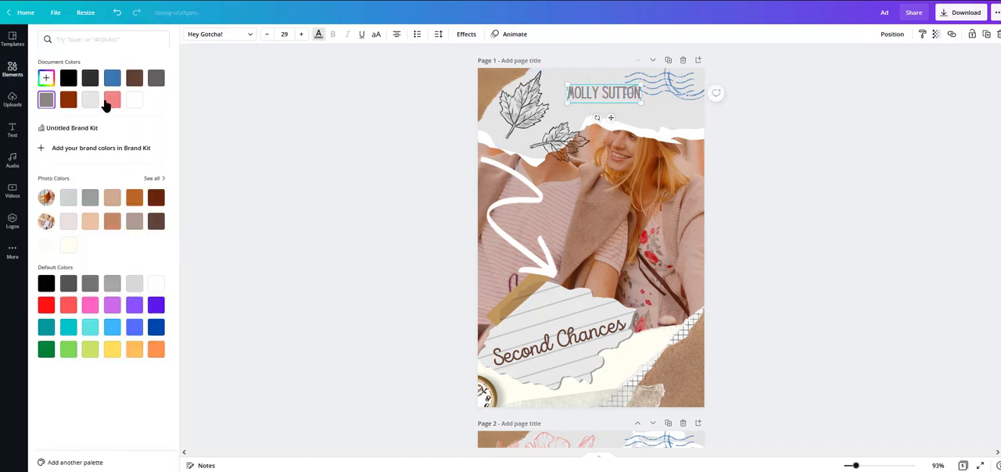
click(137, 102)
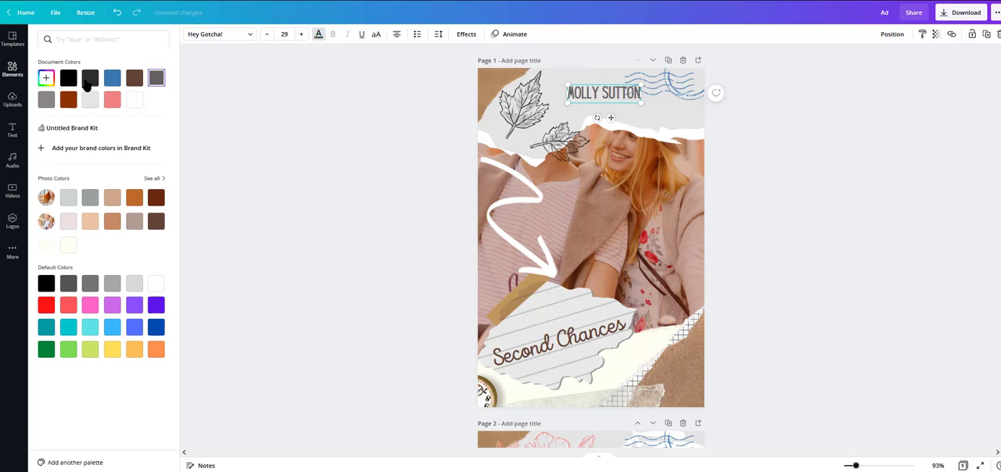
click(113, 80)
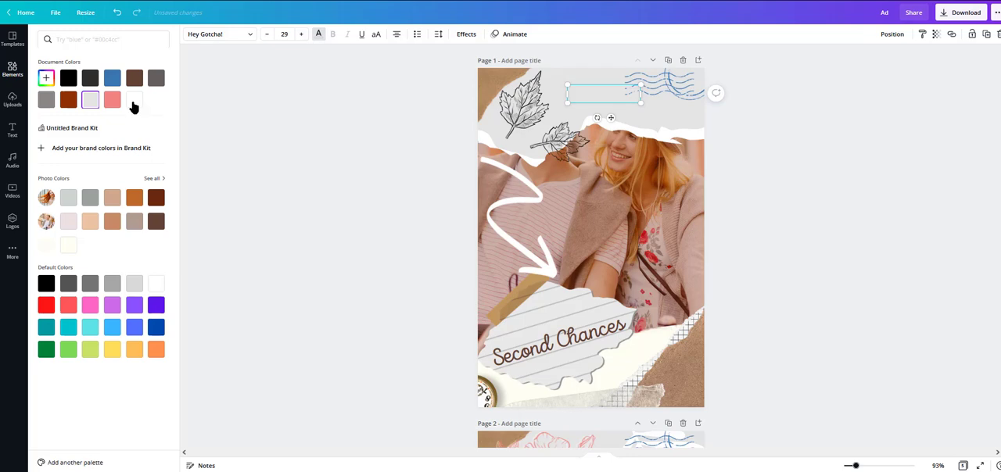
click(67, 78)
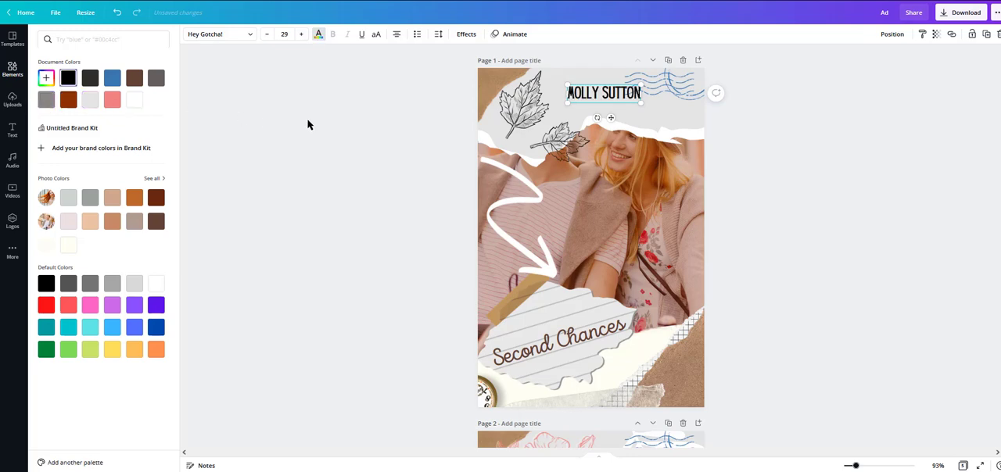
click(862, 131)
click(868, 131)
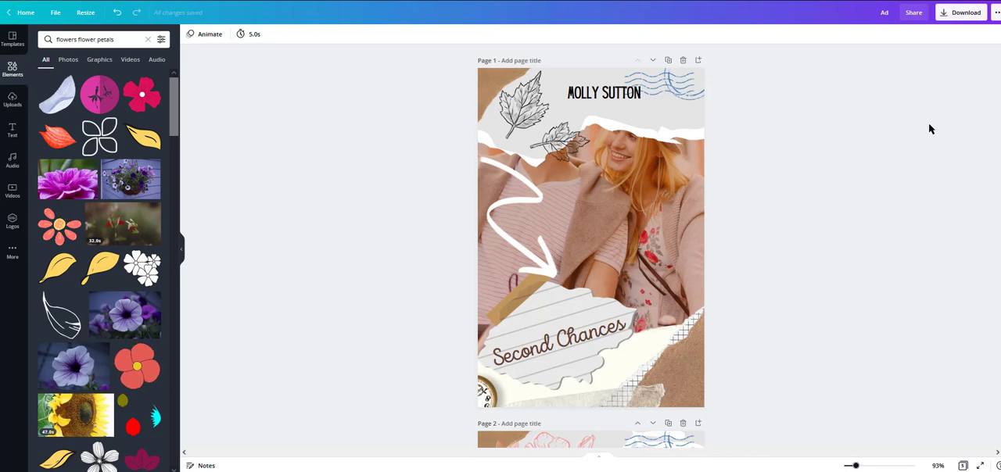
Step: Compare the cover designs on page 1 and page 2, checking their shared paper layout, artwork and titles
scroll(844, 200, down, 5)
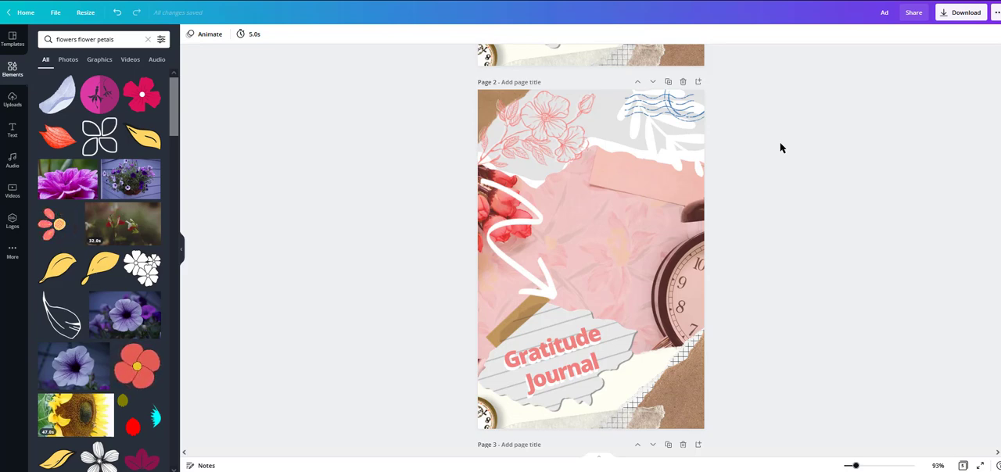
scroll(665, 240, up, 3)
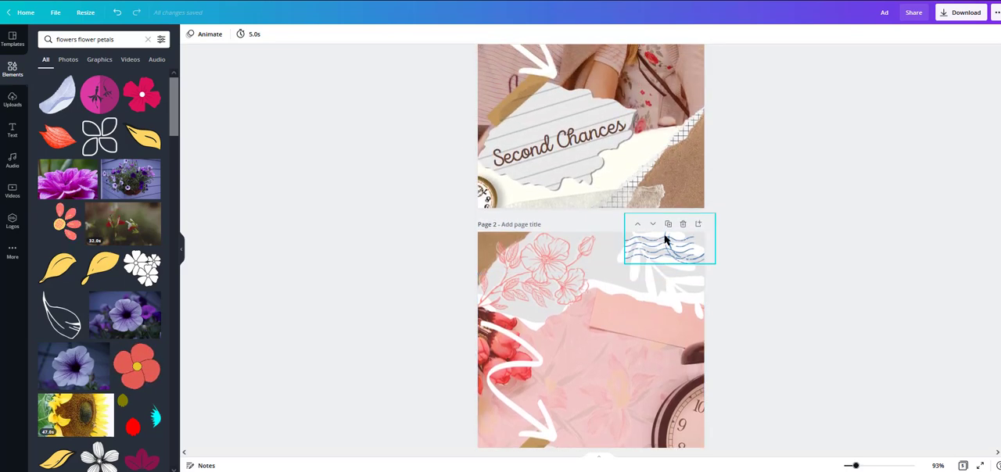
scroll(641, 249, down, 2)
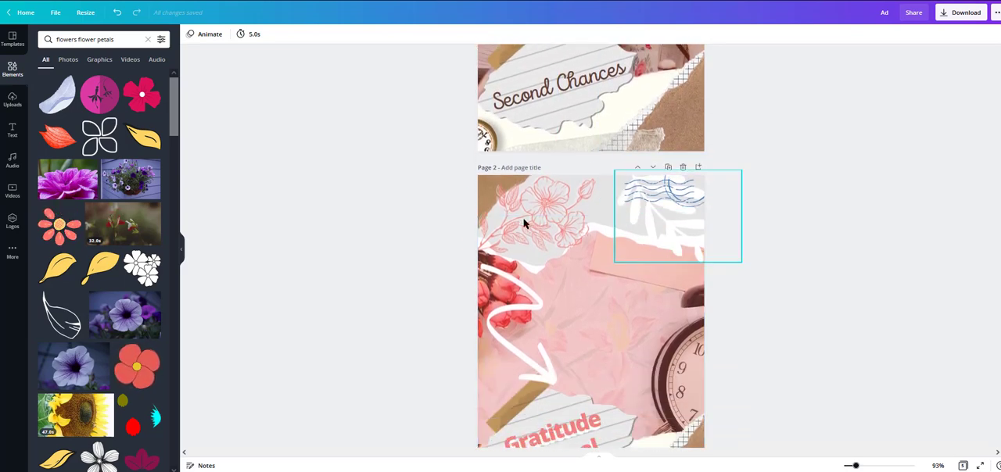
click(809, 249)
scroll(744, 255, up, 2)
scroll(745, 255, up, 2)
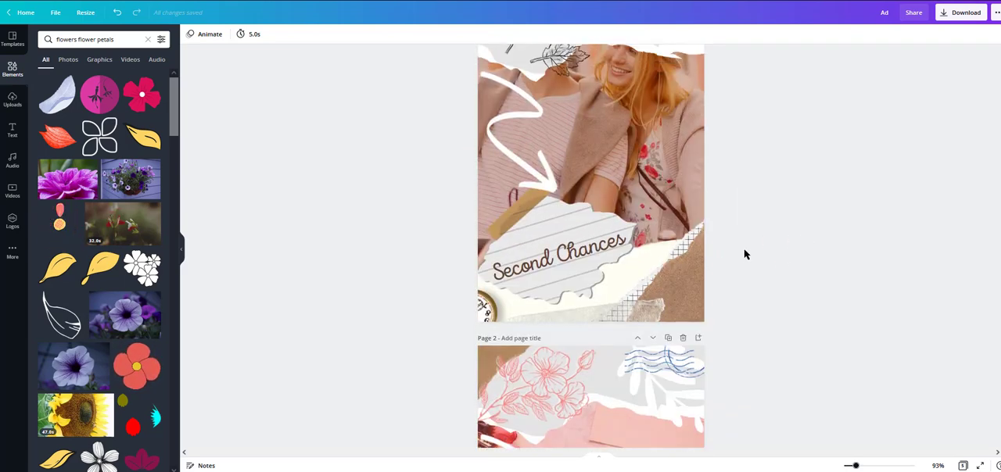
scroll(787, 248, down, 1)
scroll(768, 297, down, 1)
scroll(768, 297, up, 4)
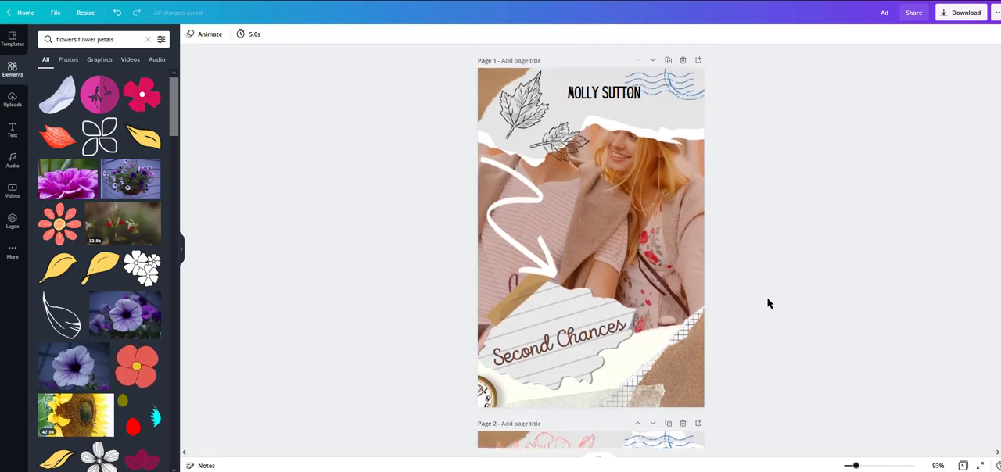
scroll(768, 299, down, 3)
scroll(765, 303, down, 3)
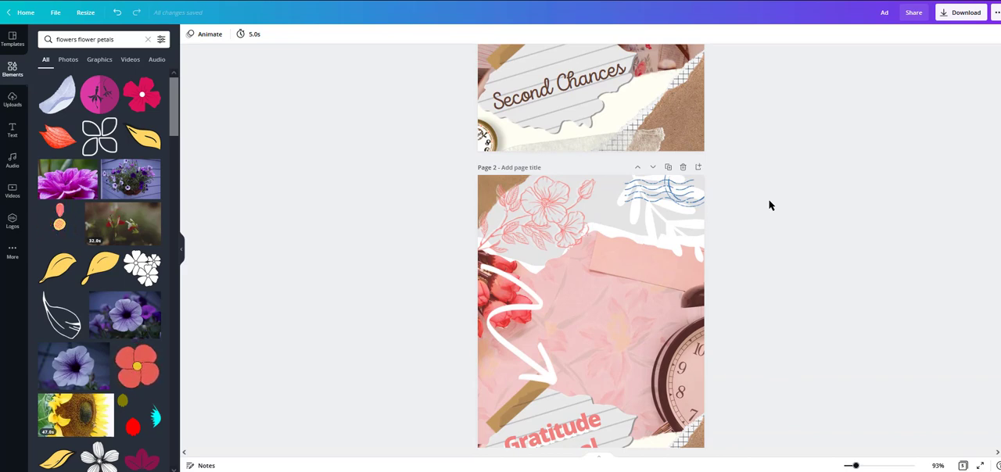
scroll(783, 235, down, 3)
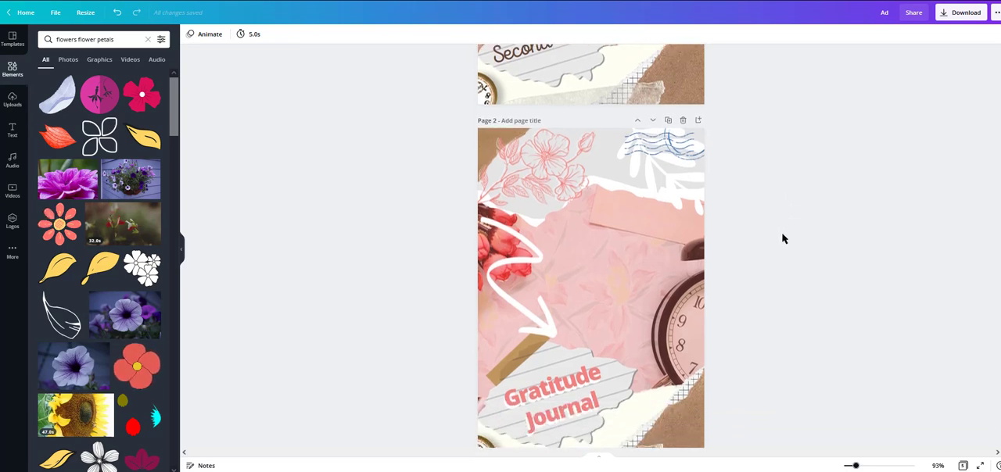
scroll(524, 136, up, 1)
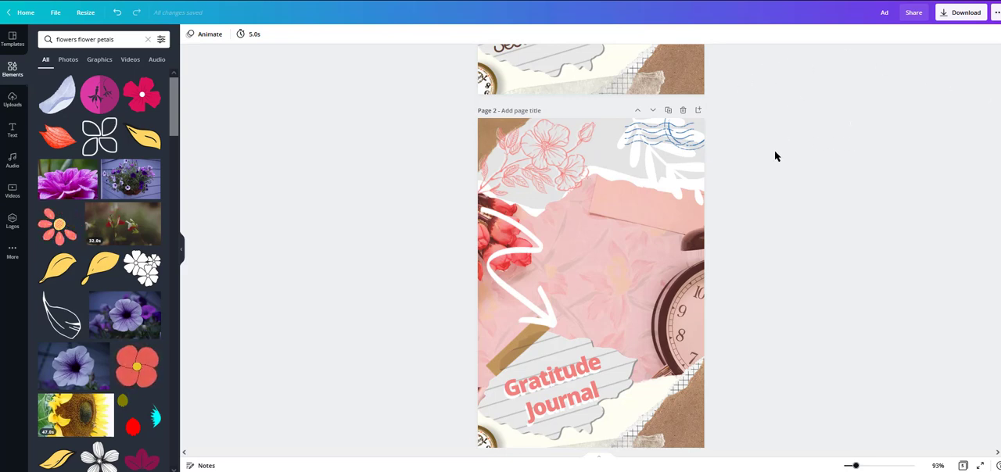
scroll(778, 156, up, 1)
scroll(780, 156, down, 1)
scroll(779, 158, up, 2)
scroll(784, 156, up, 3)
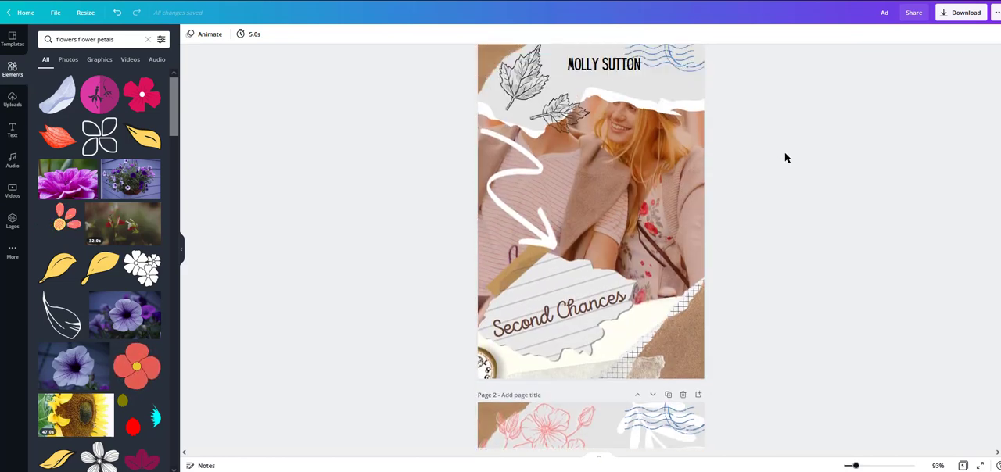
scroll(788, 154, down, 3)
scroll(796, 150, down, 3)
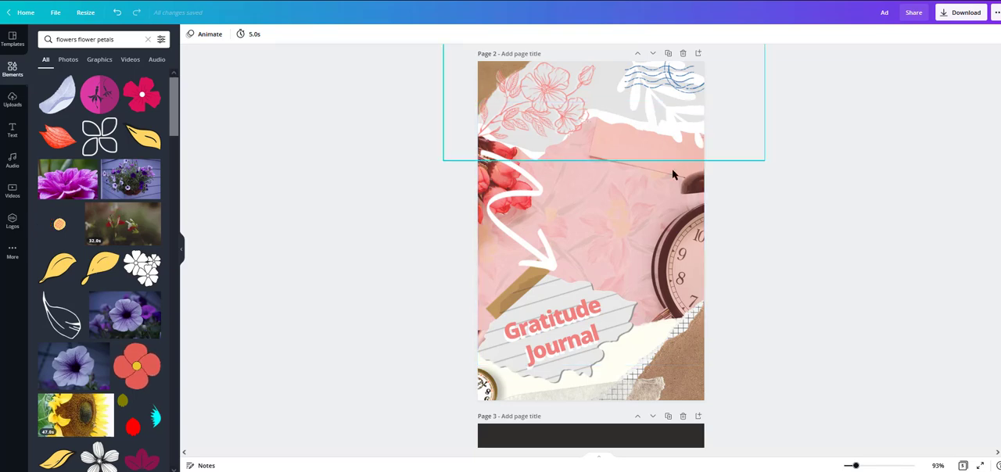
Step: Try blue, white and reddish-brown tints on page 2's colour overlay and return it to pink
click(572, 202)
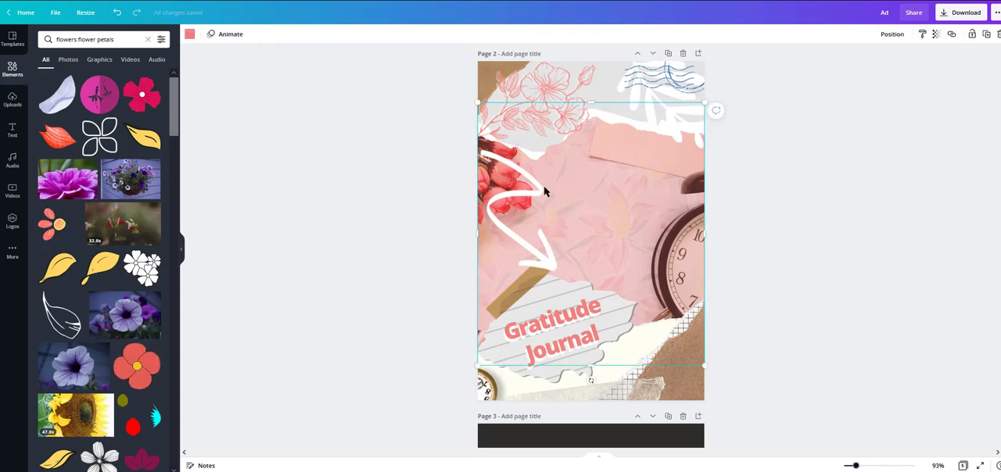
click(189, 35)
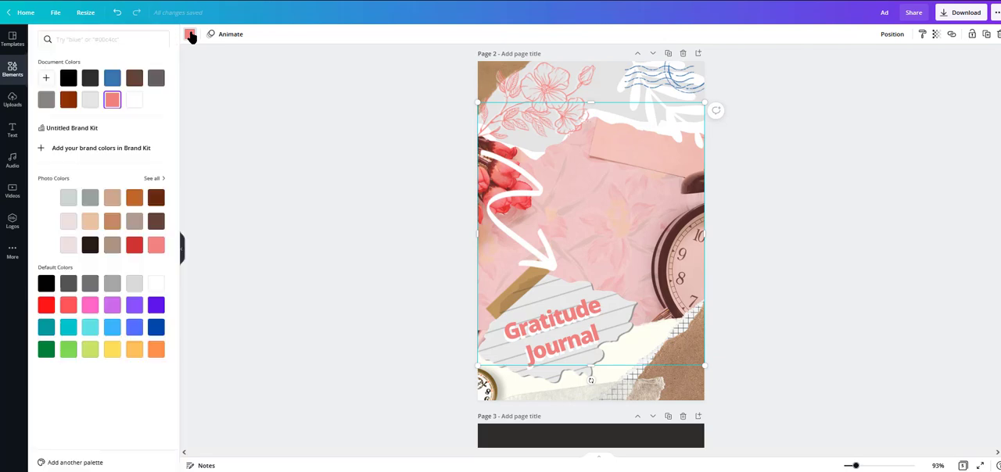
click(112, 77)
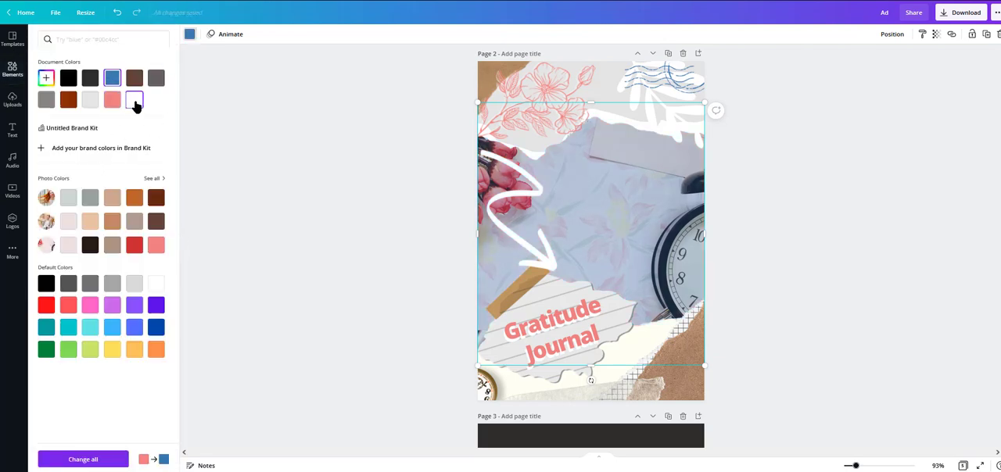
click(134, 101)
click(112, 100)
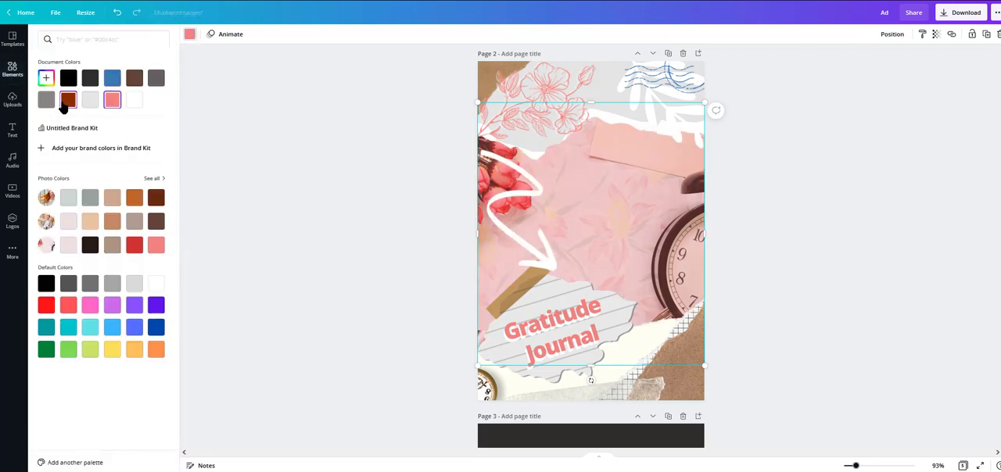
click(68, 99)
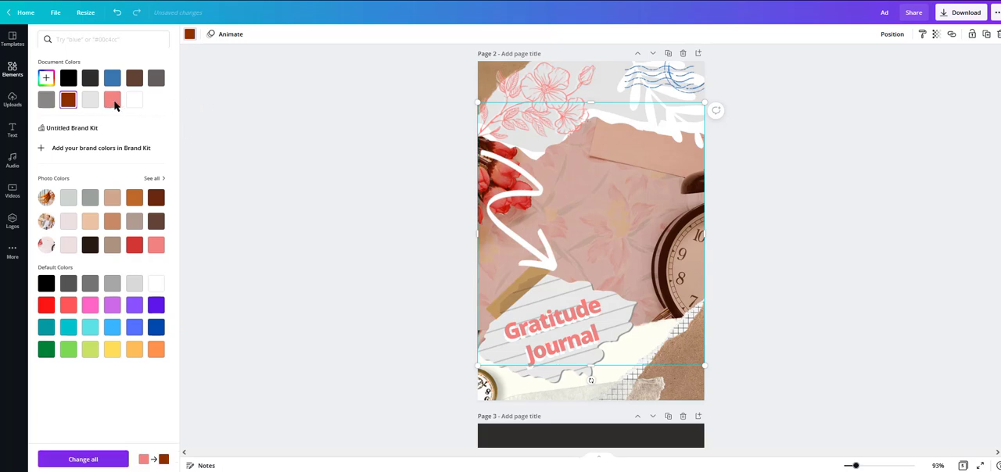
click(829, 188)
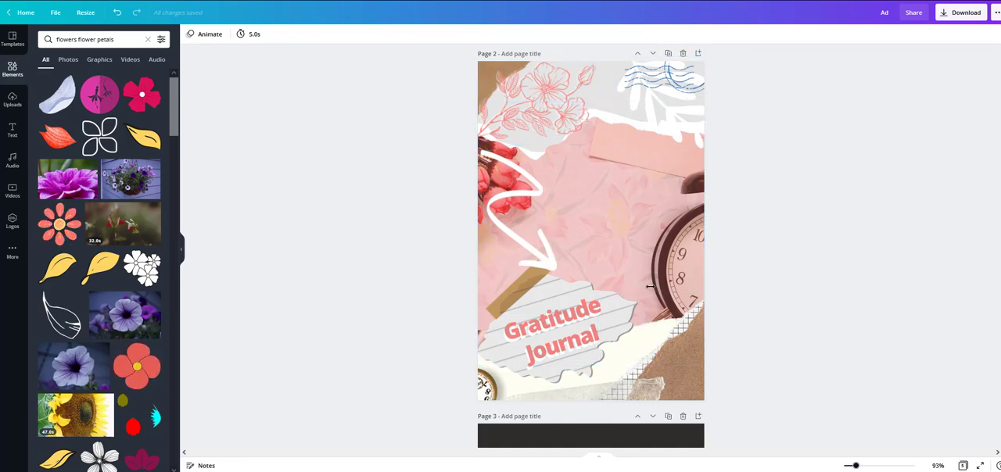
scroll(709, 177, up, 5)
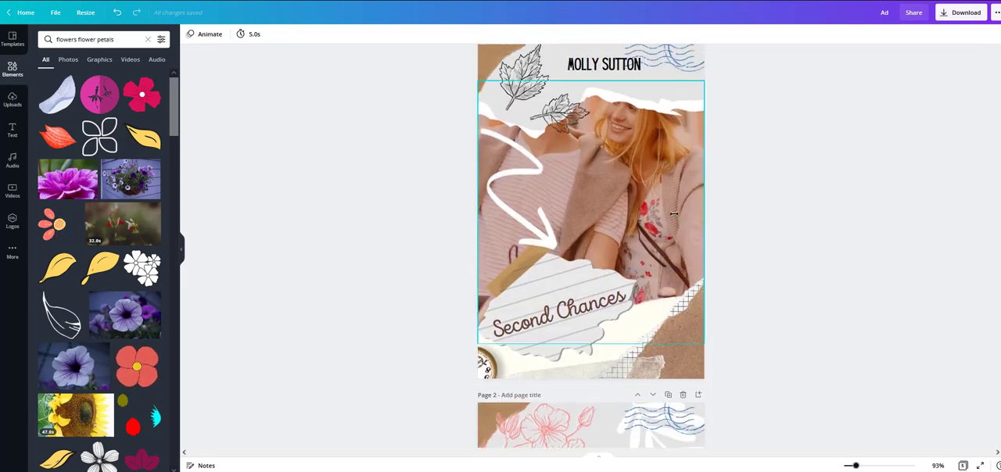
scroll(898, 212, down, 1)
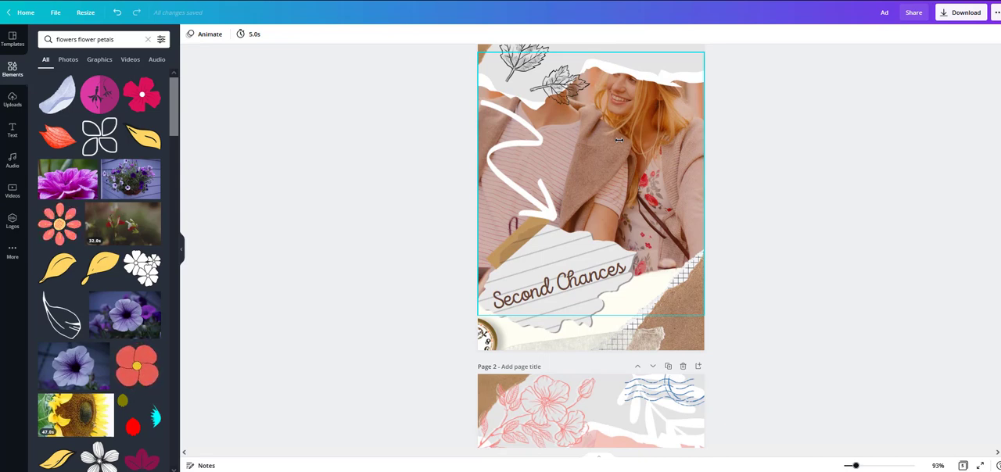
scroll(757, 212, up, 2)
scroll(626, 227, down, 8)
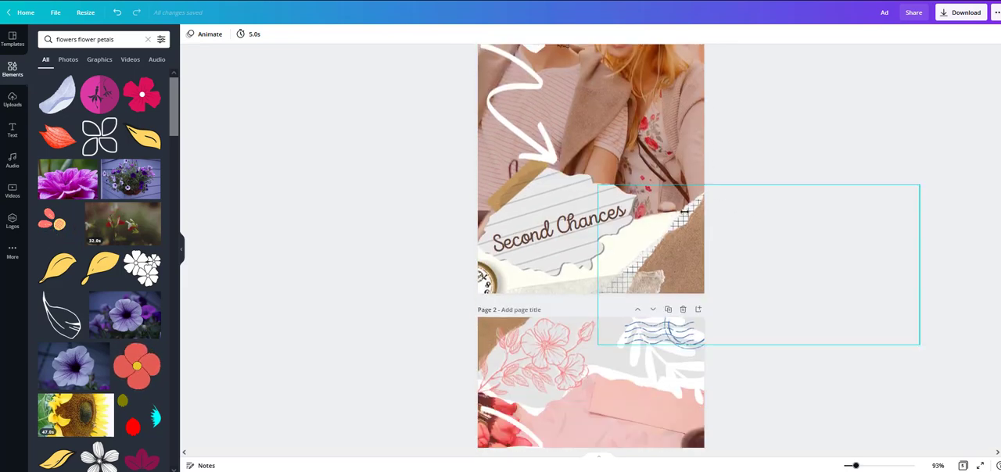
scroll(585, 315, down, 2)
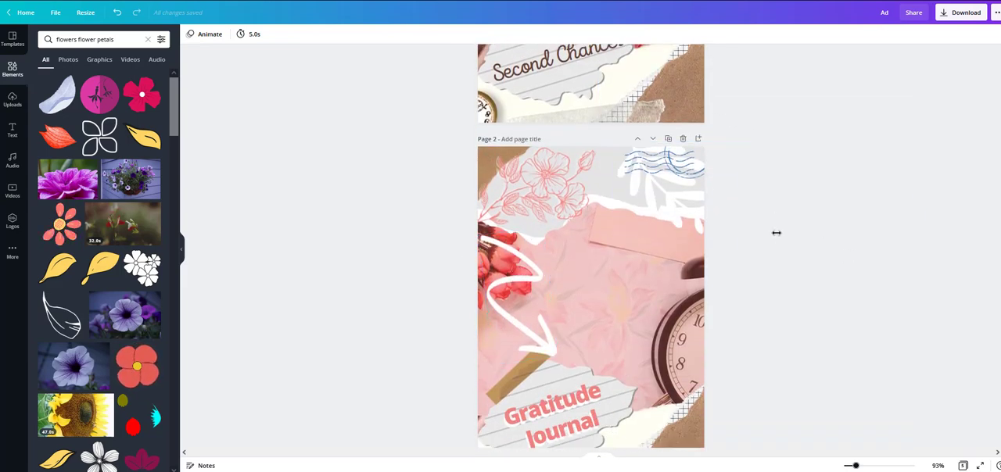
scroll(777, 234, down, 2)
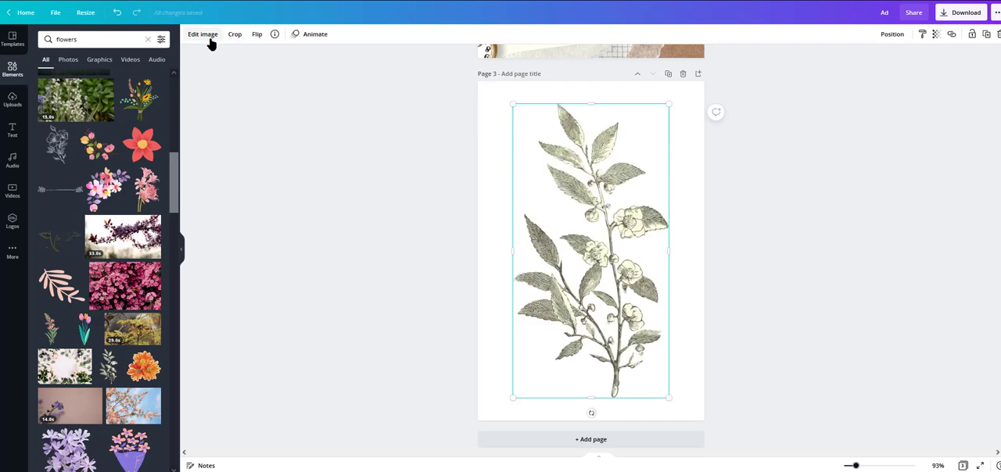
click(823, 250)
click(595, 169)
scroll(149, 274, down, 3)
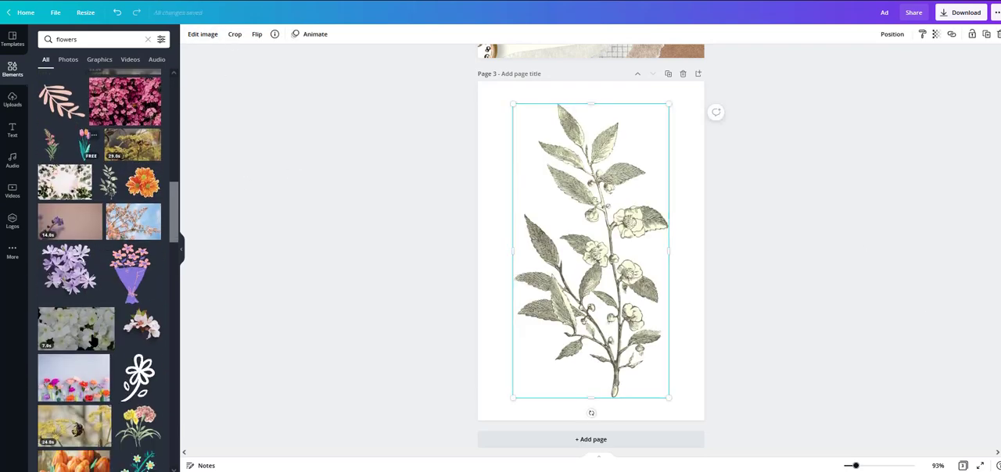
click(12, 39)
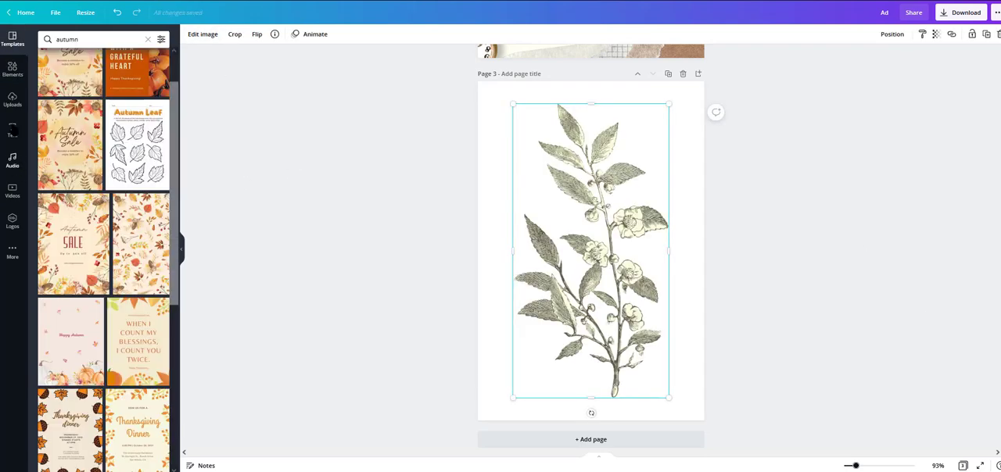
click(13, 69)
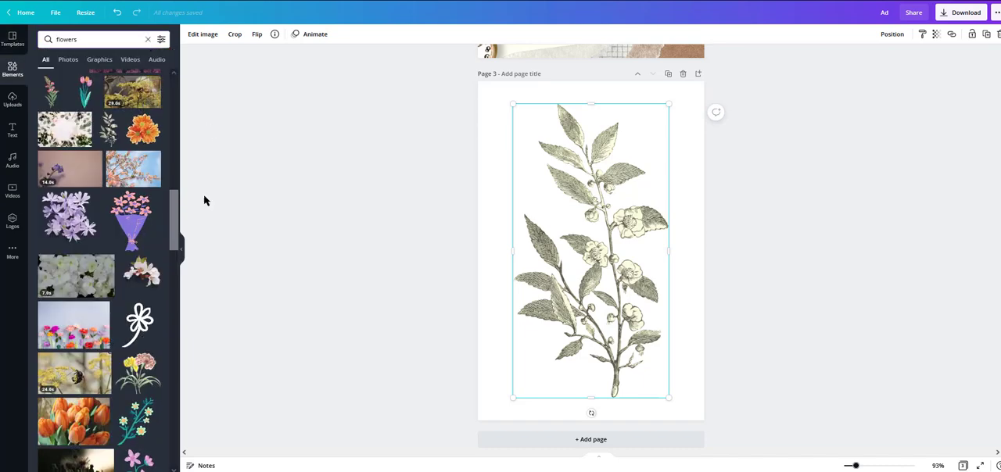
Step: Add a square to page 3, enlarge it to cover the whole page and place it behind the botanical branch
drag(77, 162, 550, 152)
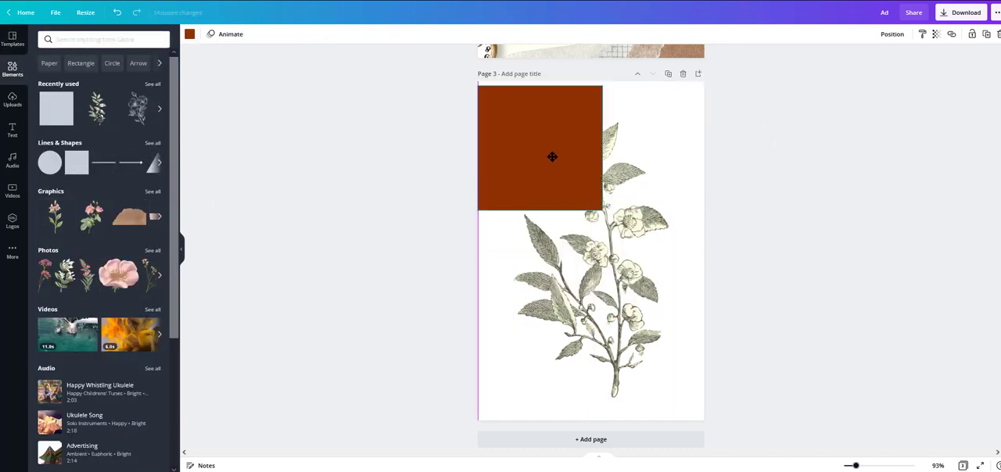
drag(603, 209, 818, 420)
click(893, 35)
click(860, 60)
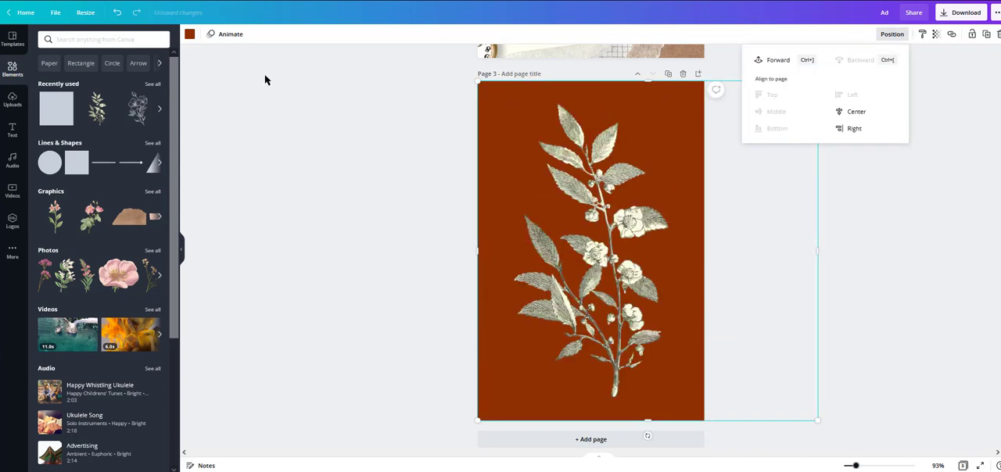
Step: Sample an olive-grey photo colour on page 3's background square and set it to a dark charcoal
click(189, 34)
click(156, 197)
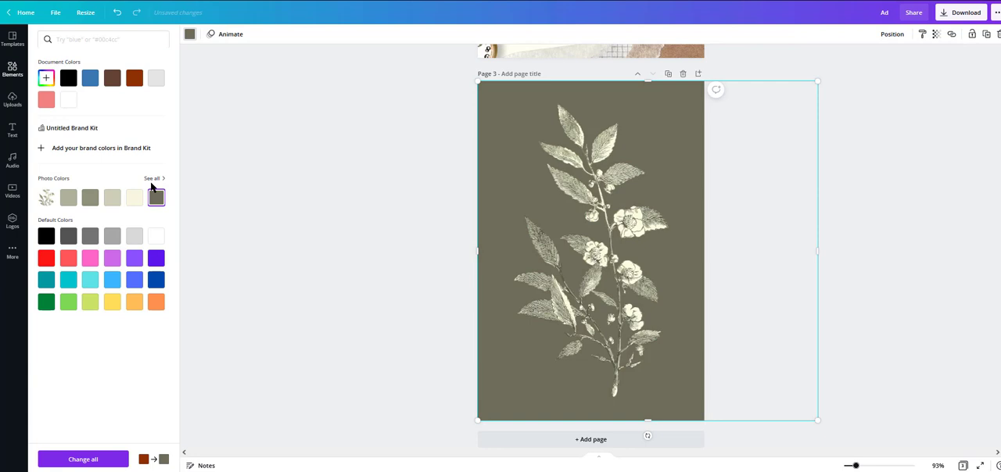
click(46, 77)
drag(75, 126, 49, 138)
Step: Add a line-drawn flower stem to page 3 and delete the botanical branch
click(547, 204)
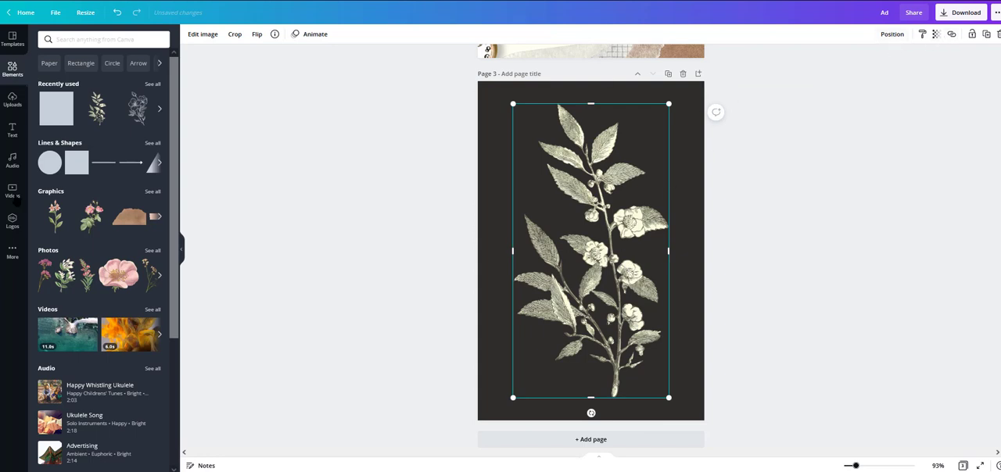
drag(134, 110, 591, 252)
click(635, 188)
key(Delete)
Step: Enlarge the line-drawn flower stem to nearly fill page 3, leaving an even margin around it
mouse_move(552, 188)
mouse_down()
mouse_move(481, 107)
mouse_move(496, 91)
mouse_up()
drag(627, 324, 682, 408)
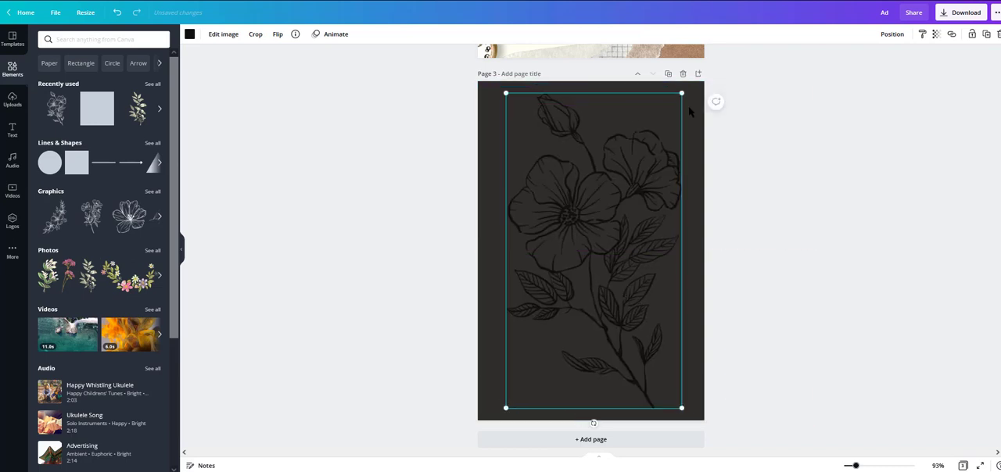
drag(681, 93, 673, 103)
drag(673, 407, 673, 391)
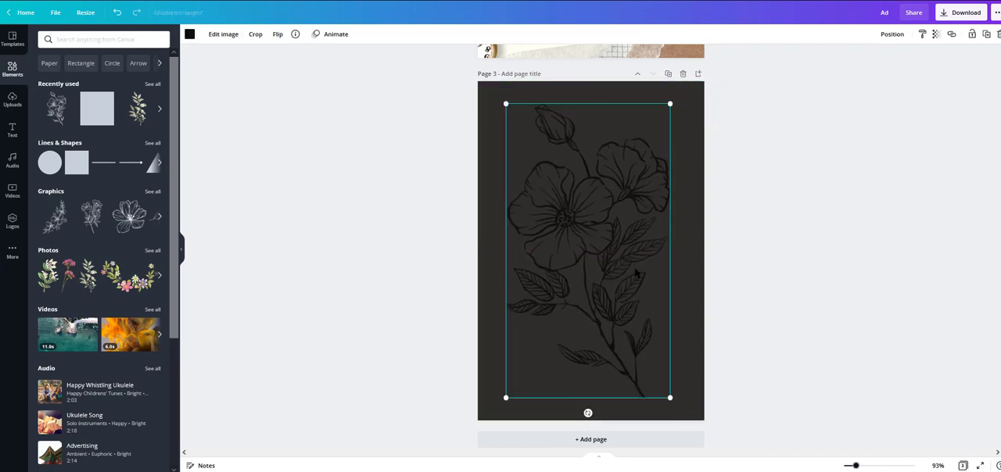
Step: Colour the line-drawn flower stem light grey and lower its opacity so it blends into the charcoal background
click(194, 37)
click(67, 109)
key(Escape)
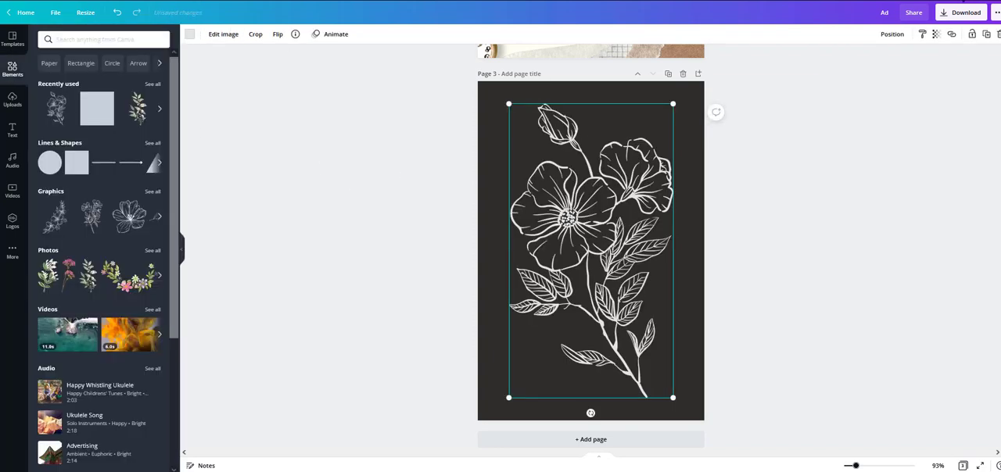
click(936, 33)
drag(901, 62, 883, 62)
click(836, 186)
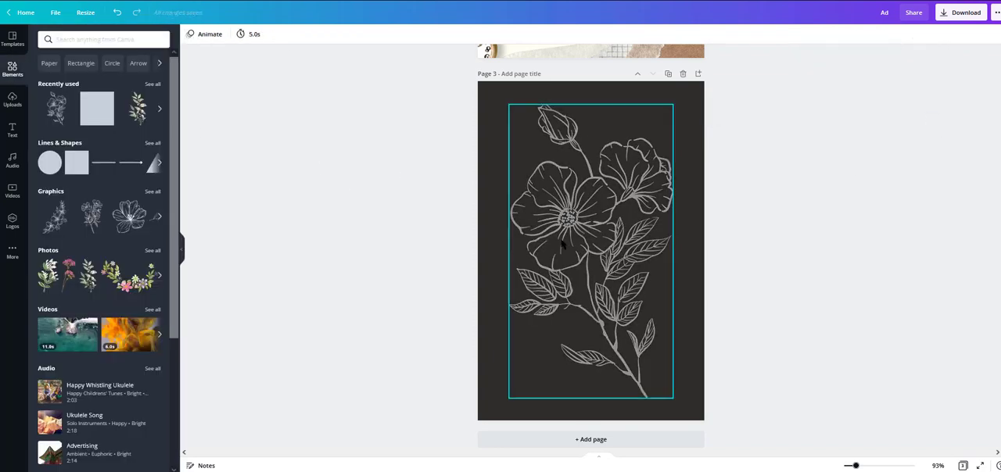
Step: Try arranging pasted copies of the flower stem across page 3 and remove the copies
right_click(553, 212)
click(560, 209)
key(ctrl+v)
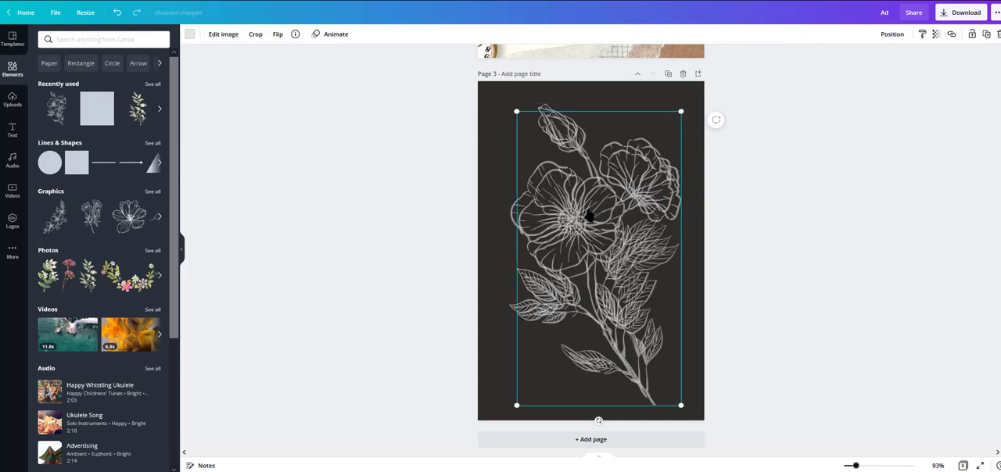
key(ctrl+v)
drag(612, 254, 448, 232)
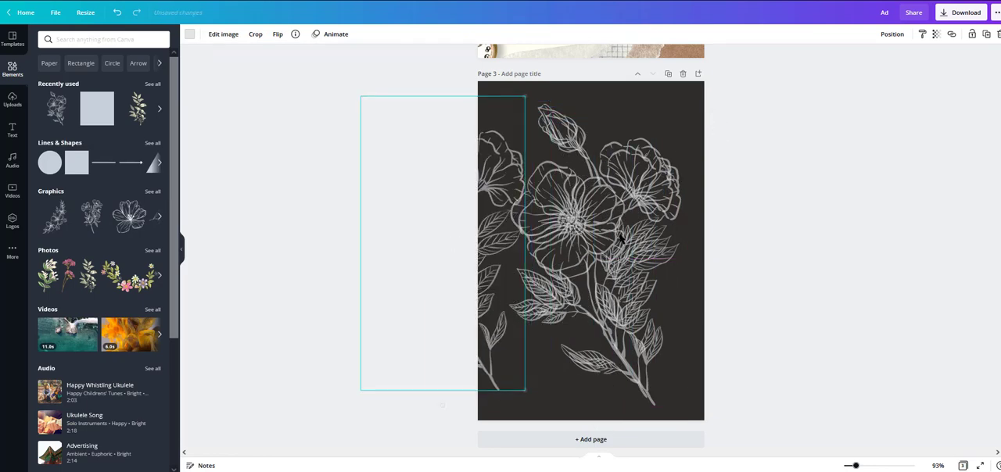
drag(621, 238, 614, 230)
drag(673, 397, 571, 217)
key(Delete)
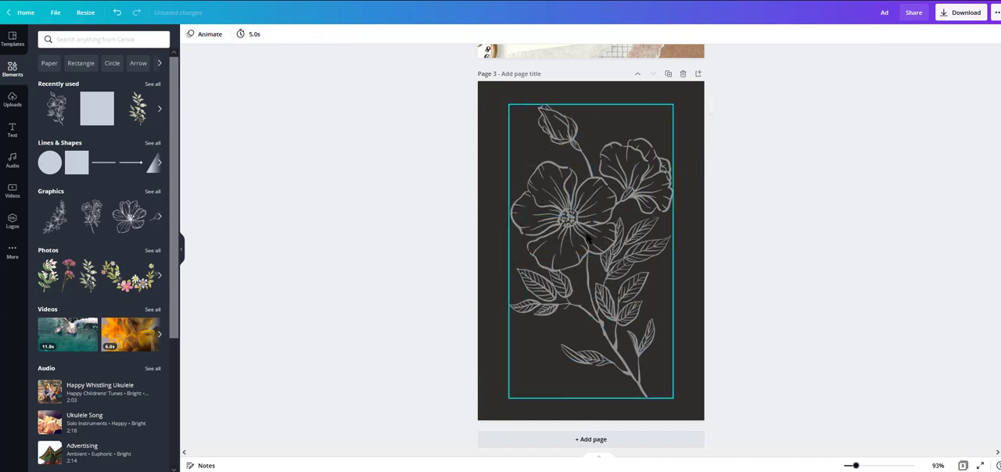
Step: Delete the remaining flower stem from page 3 and browse the elements for "flowers"
click(529, 249)
key(Delete)
click(87, 37)
text(flowers)
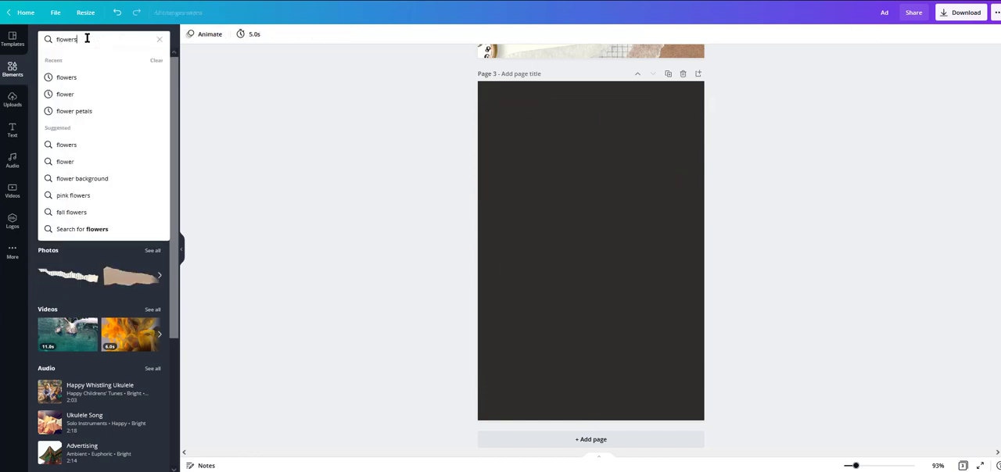
key(Return)
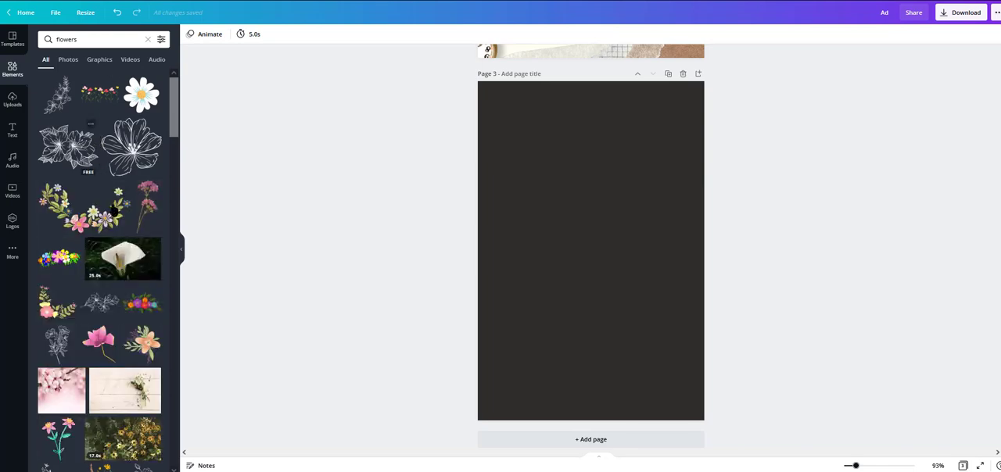
scroll(99, 333, down, 10)
scroll(100, 333, down, 10)
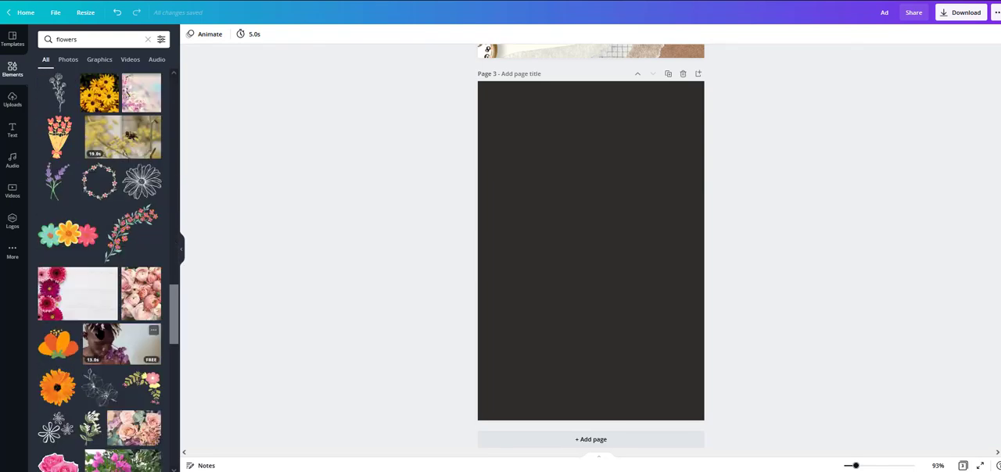
Step: Search the elements for "flowers line" and add a line-drawn branch of tulip-like blossoms to page 3
click(93, 39)
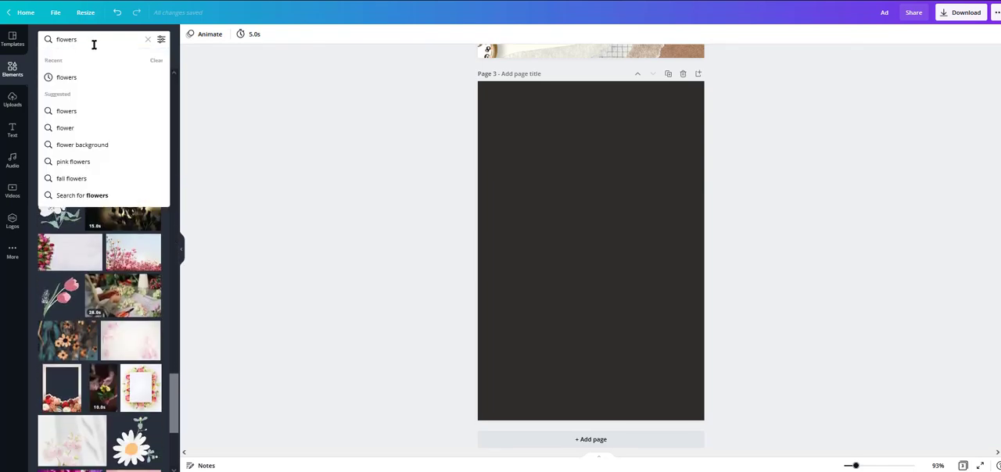
text(line)
key(Return)
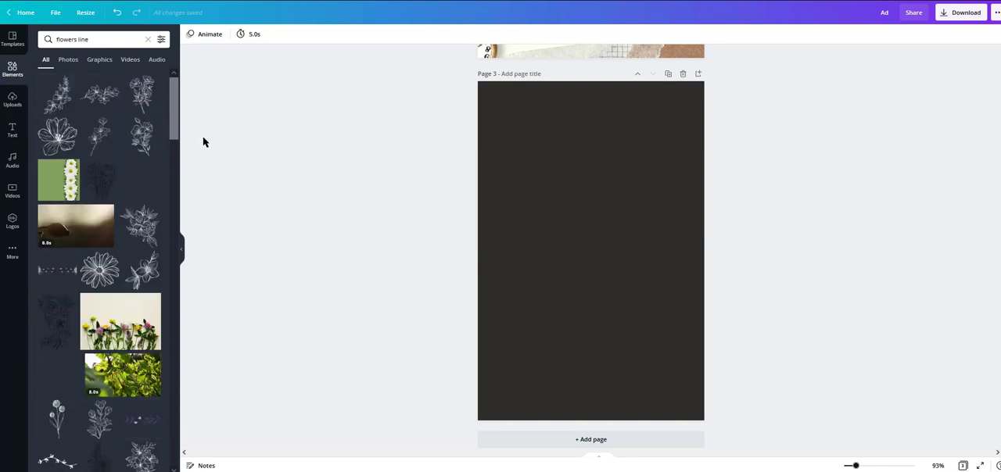
scroll(147, 161, down, 5)
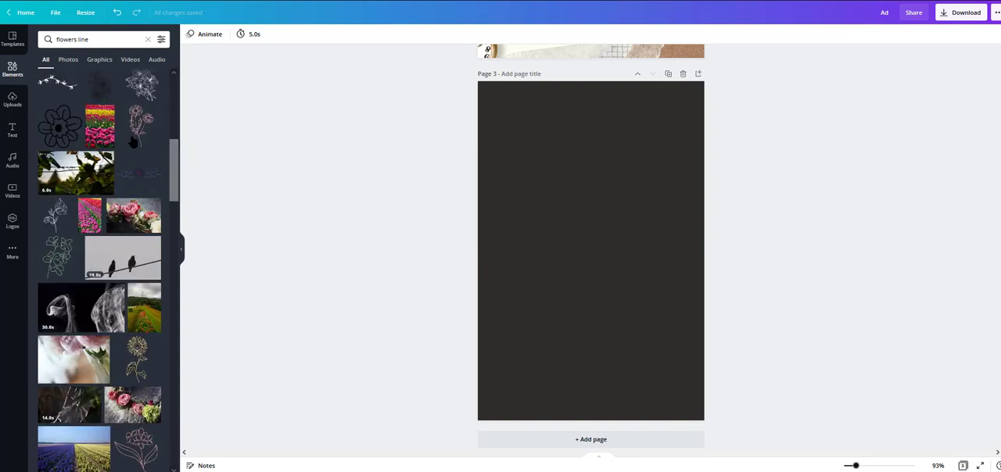
click(102, 144)
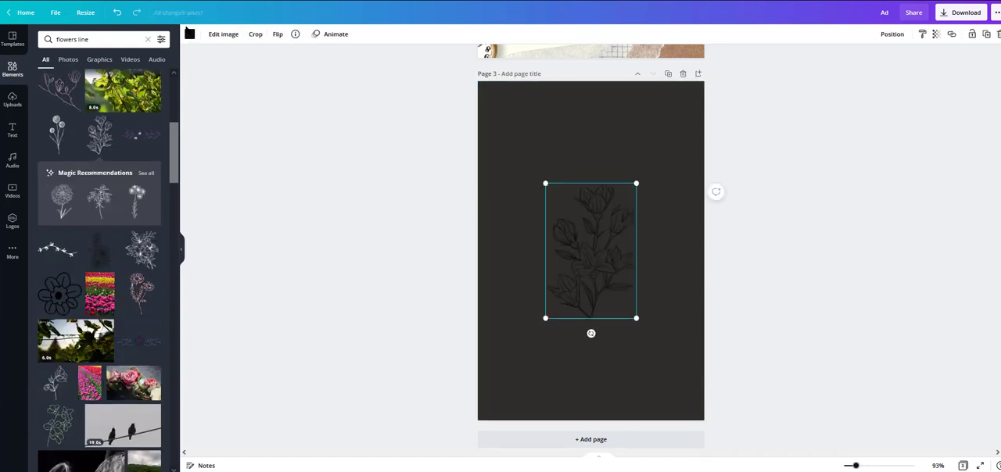
Step: Recolour the new line-drawn flower branch with a custom medium grey
click(190, 34)
click(90, 100)
click(46, 78)
drag(95, 99, 58, 110)
drag(49, 112, 45, 123)
Step: Enlarge the grey flower branch and centre it on page 3
drag(636, 318, 704, 425)
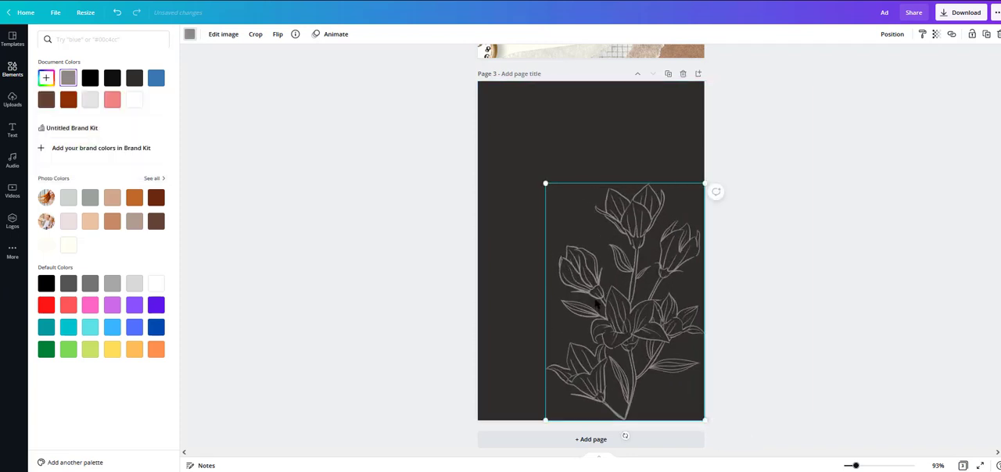
drag(655, 343, 620, 291)
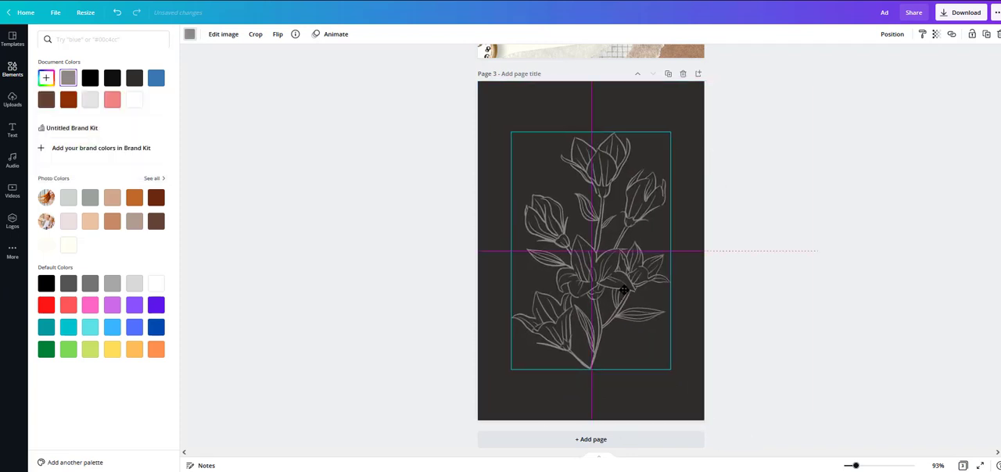
click(854, 216)
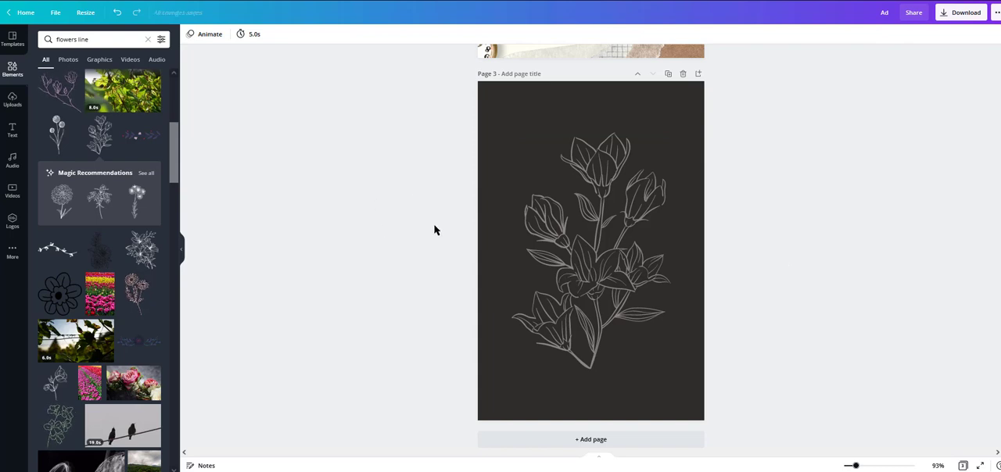
Step: Add a heading reading "Journal" to page 3
click(14, 133)
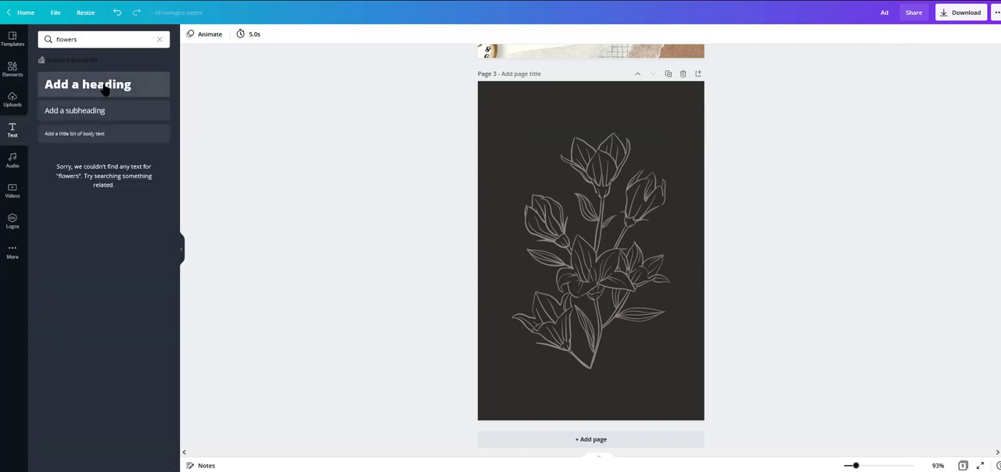
click(118, 85)
click(592, 252)
text(Journal)
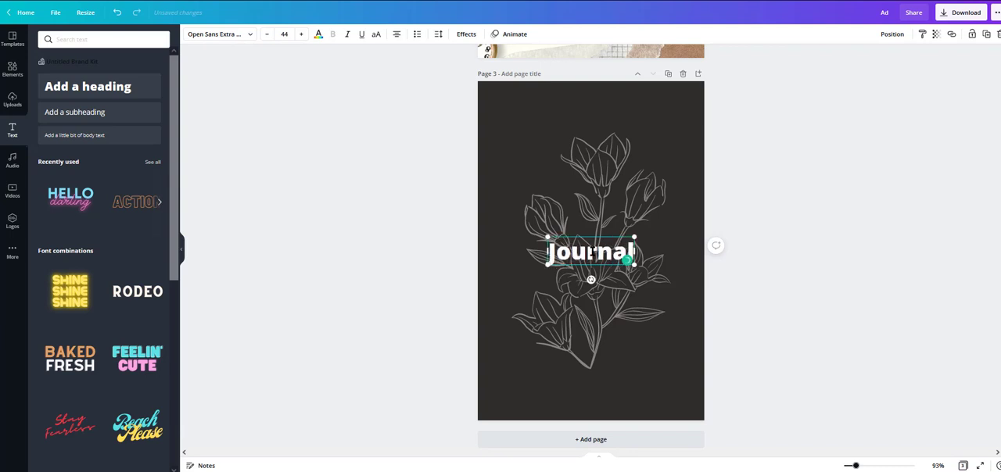
Step: Compare the Gagalin and Jonathan fonts on the "Journal" heading and set it to London
key(ctrl+a)
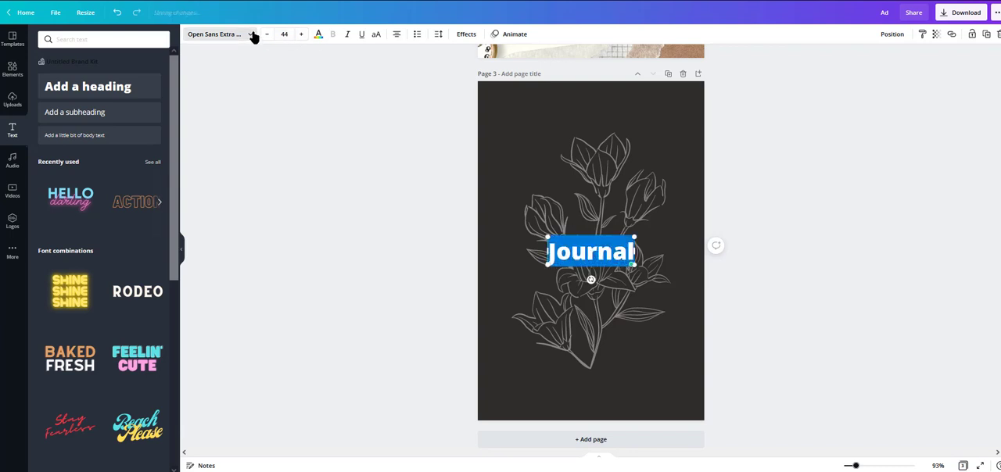
click(251, 35)
click(76, 110)
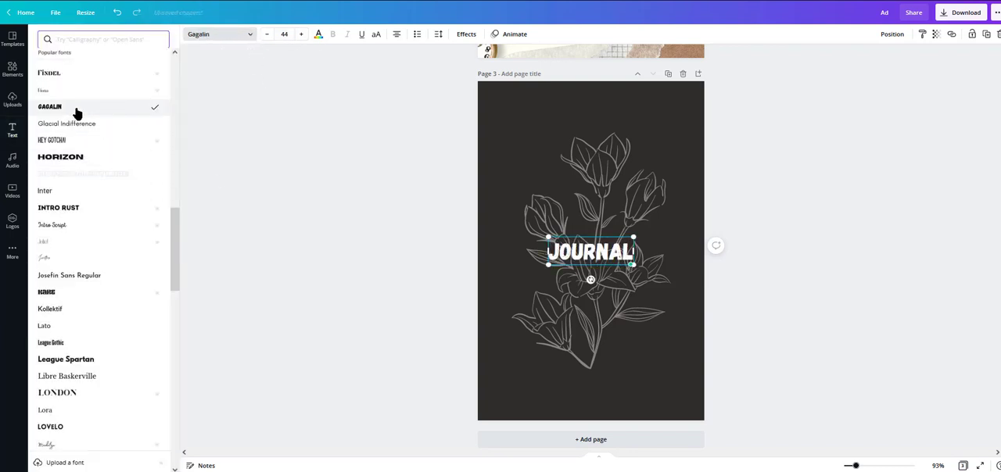
scroll(82, 203, down, 1)
click(81, 229)
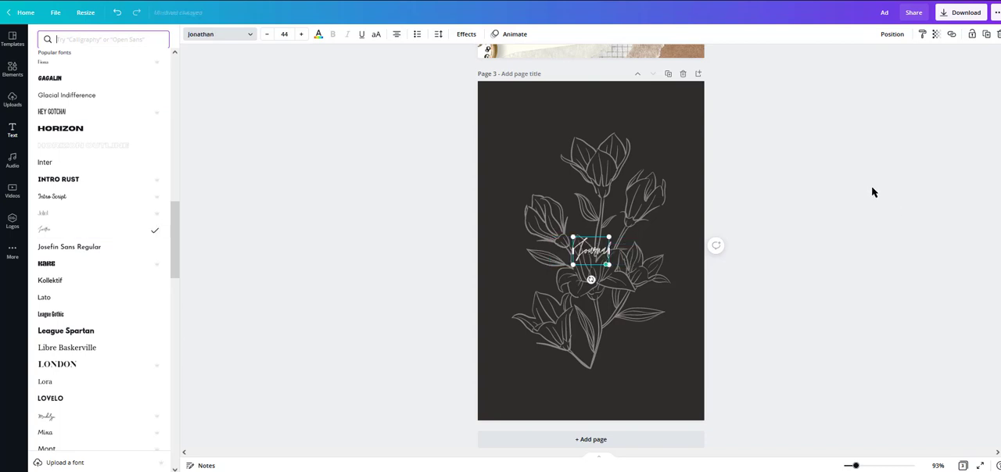
click(97, 365)
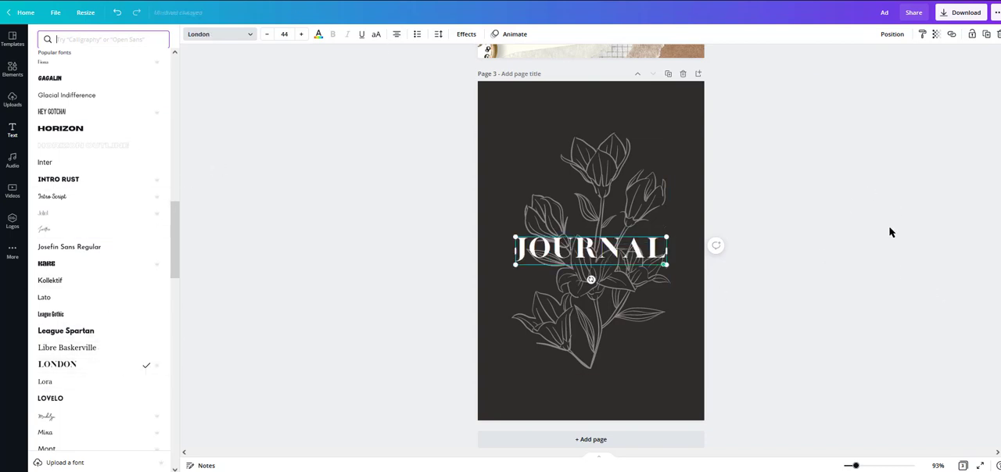
click(851, 250)
click(863, 217)
Step: Place the "Journal" title centred near the bottom of page 3 and raise the flower artwork slightly above it
drag(643, 256, 634, 396)
drag(613, 317, 613, 303)
drag(624, 399, 623, 391)
Step: Try grey, charcoal and black on the "Journal" title
click(318, 34)
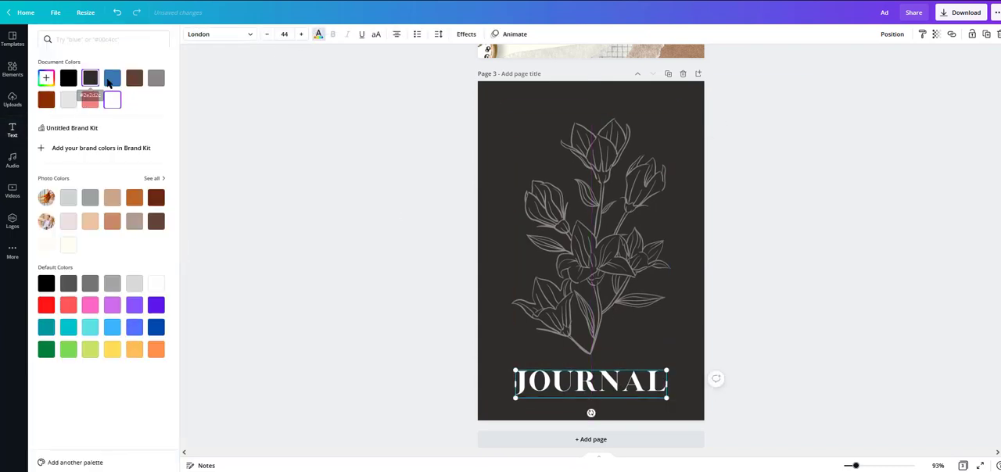
click(156, 77)
click(90, 77)
click(71, 83)
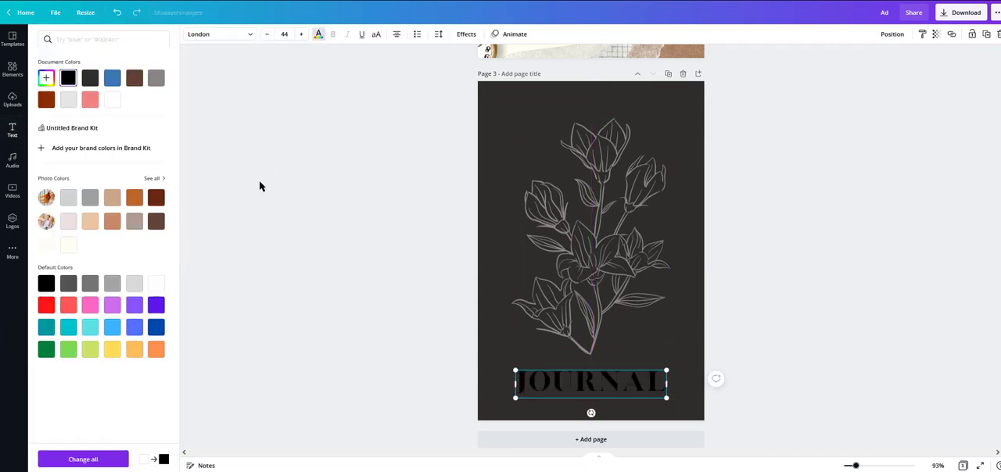
Step: Shift the "Journal" title slightly down, compare medium grey on it and set it to light grey
drag(601, 382, 546, 390)
right_click(601, 386)
click(627, 329)
click(318, 34)
click(156, 79)
click(318, 33)
click(69, 101)
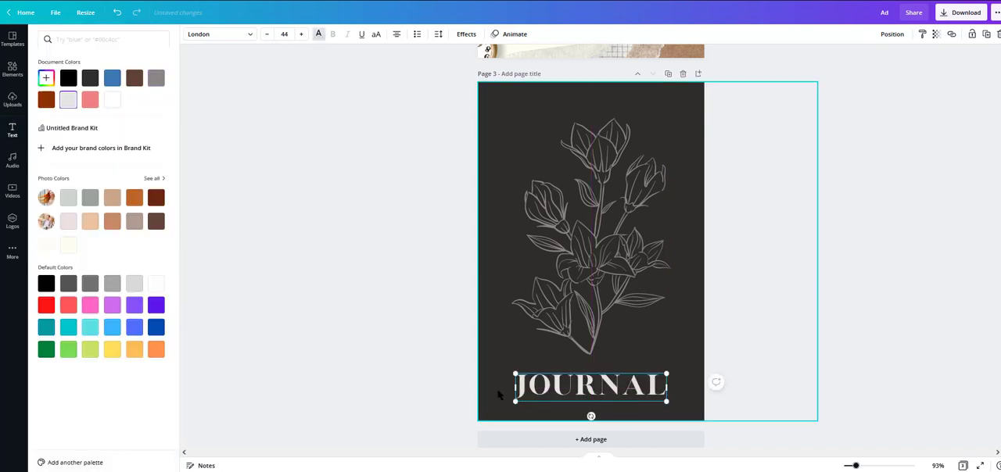
click(600, 387)
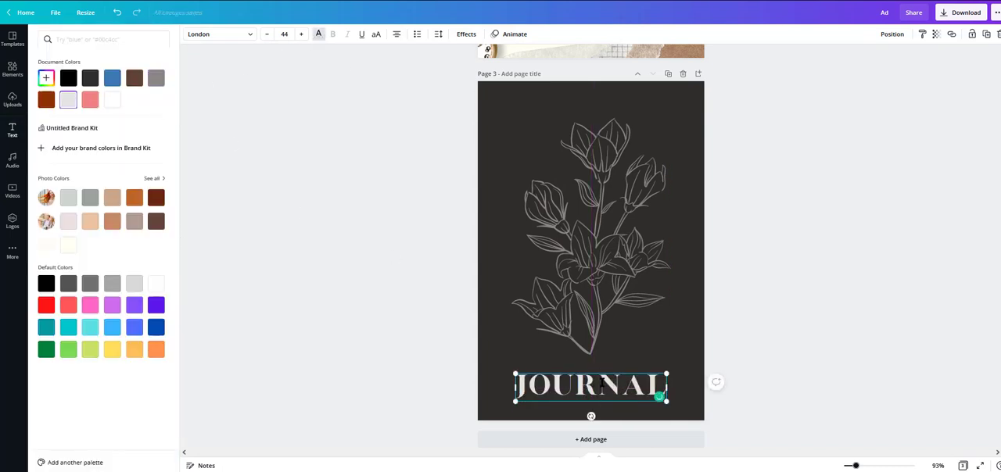
Step: Trim the light grey title copy on page 3 to "NAL" and place it over the last letters of the black "JOURNAL"
drag(600, 388, 480, 389)
key(BackSpace)
click(801, 375)
click(801, 376)
drag(594, 387, 636, 387)
click(799, 284)
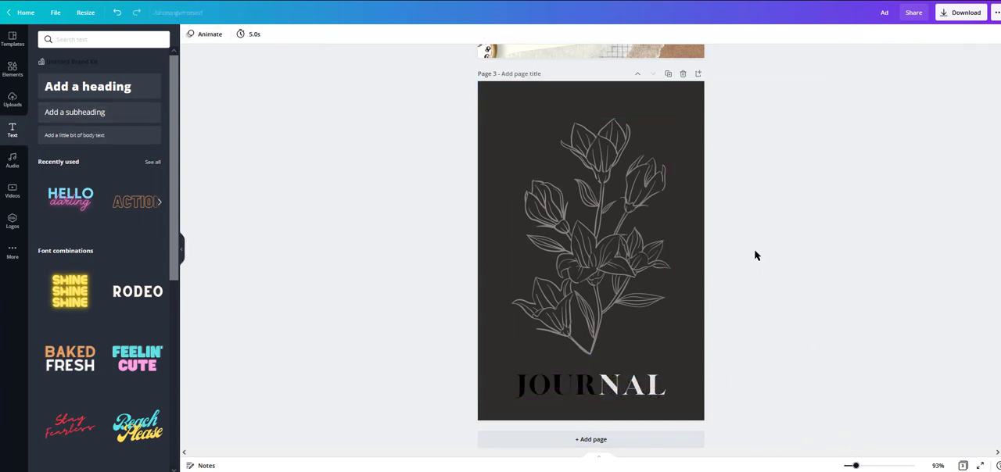
Step: Duplicate page 3, delete the title from the copy, and shrink the flower artwork and shift it towards the lower right
click(670, 75)
click(621, 395)
key(Delete)
click(623, 395)
key(Delete)
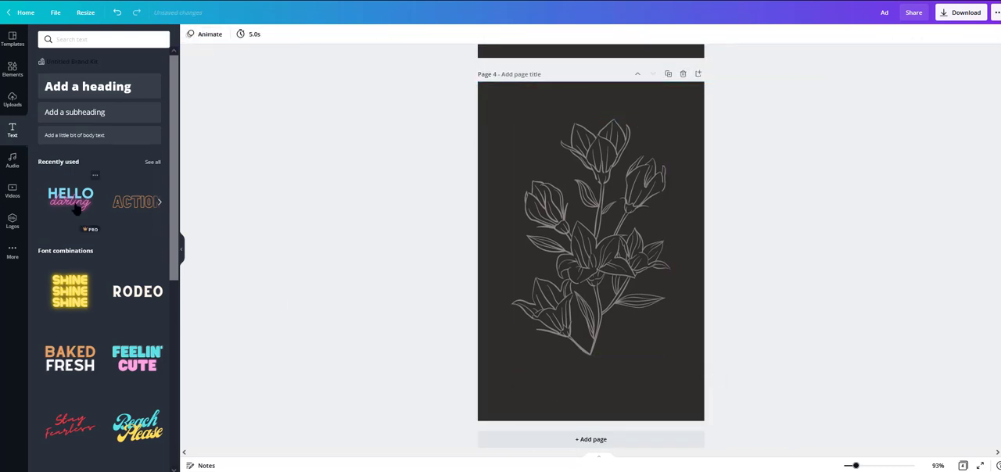
click(550, 233)
drag(511, 119, 529, 146)
drag(602, 226, 612, 259)
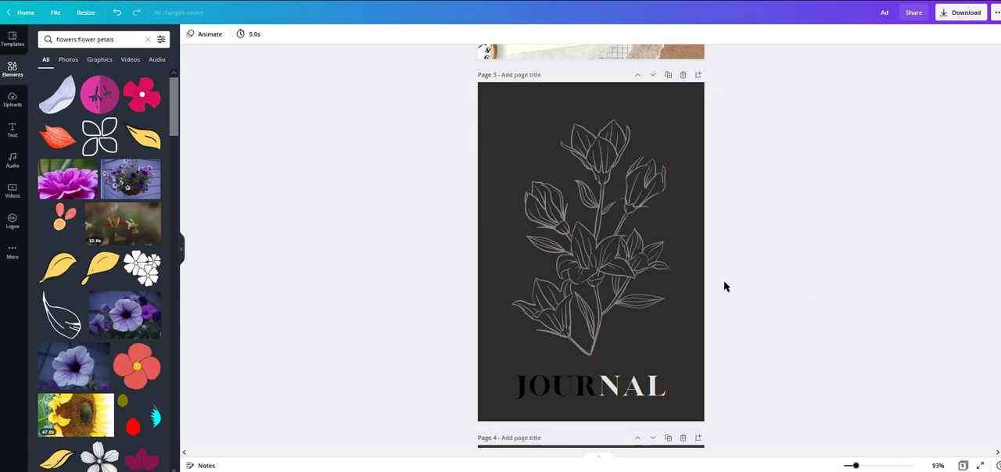
Step: Compare the page 3 "Journal" cover with the "Self Love Poetry" covers on pages 4 and 5
click(640, 125)
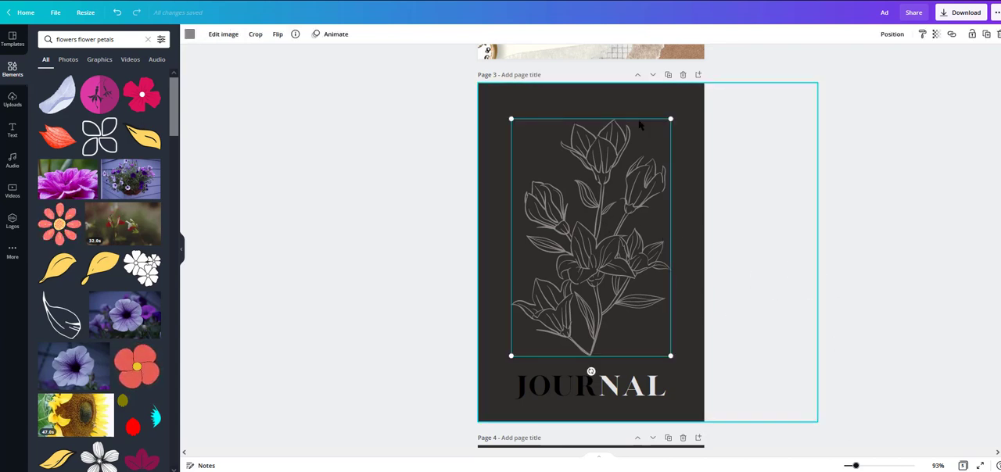
click(921, 159)
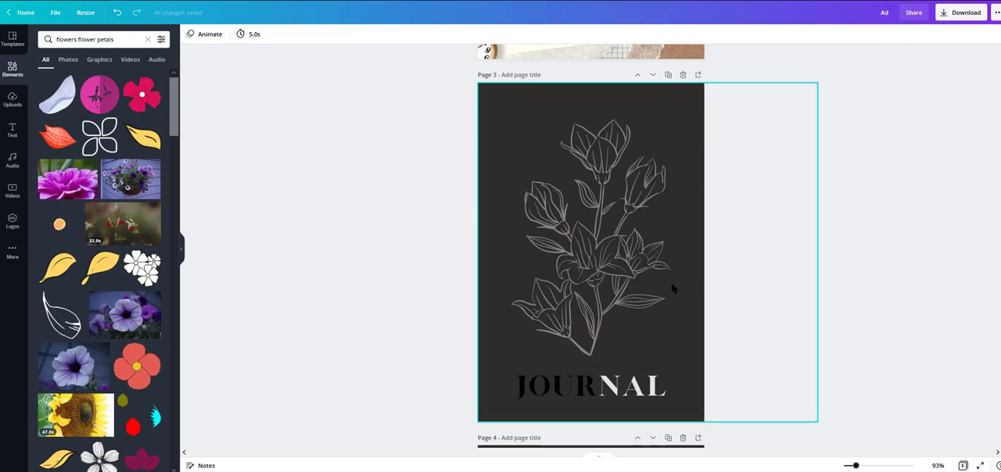
scroll(868, 244, down, 5)
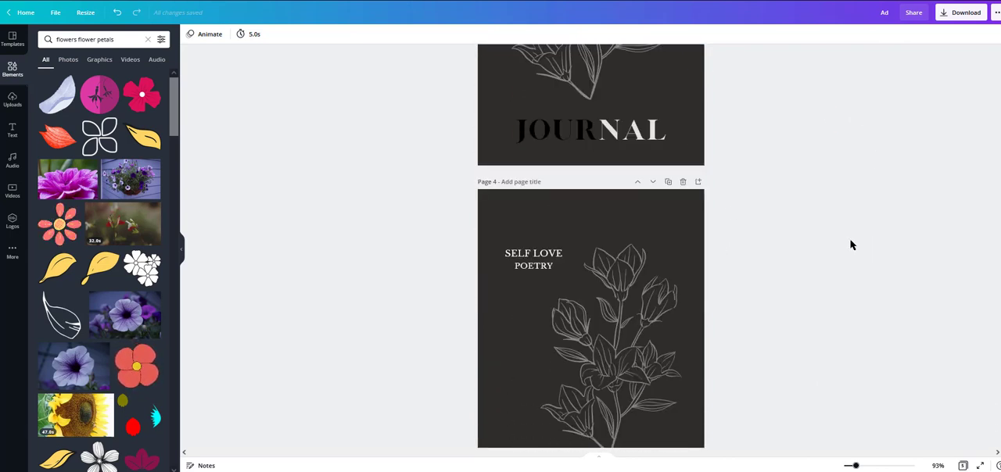
scroll(852, 245, down, 3)
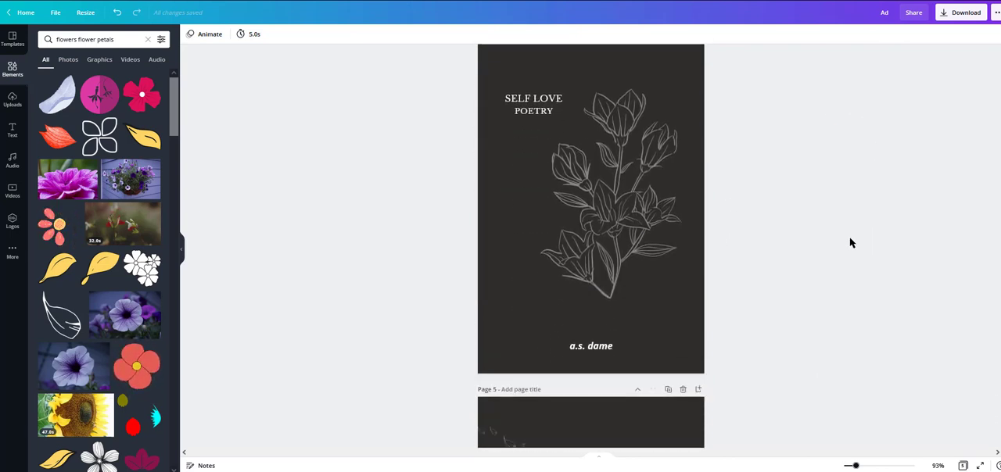
scroll(852, 243, down, 2)
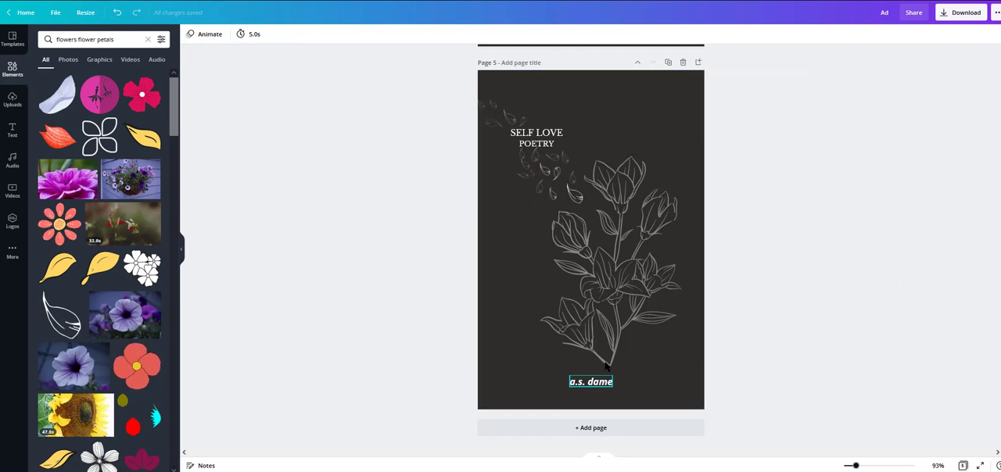
scroll(861, 316, up, 4)
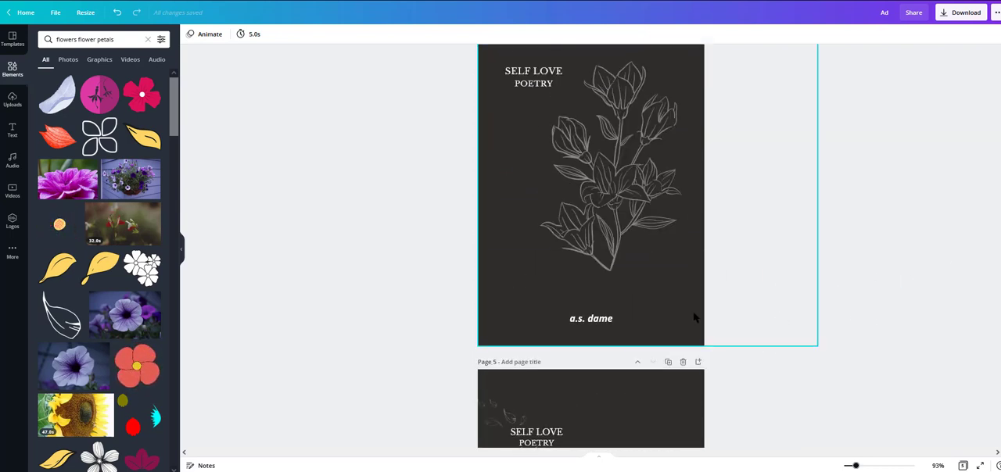
scroll(693, 317, up, 1)
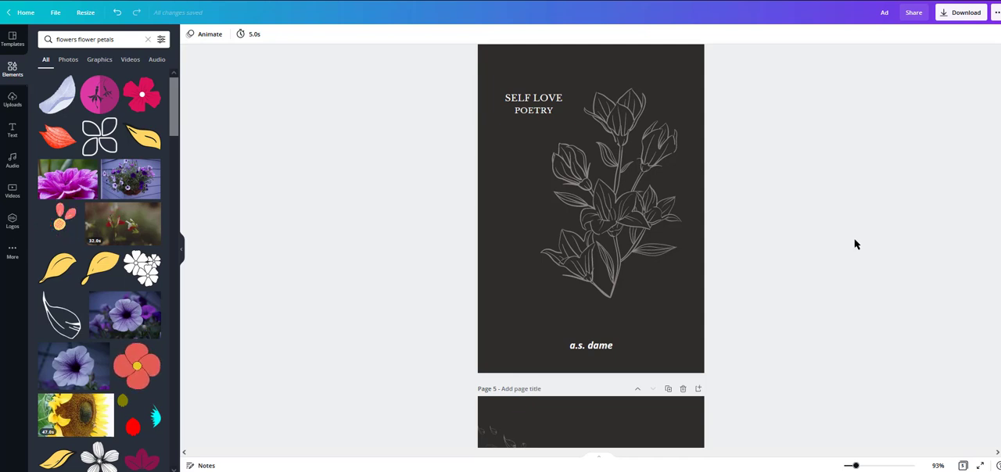
scroll(867, 311, up, 5)
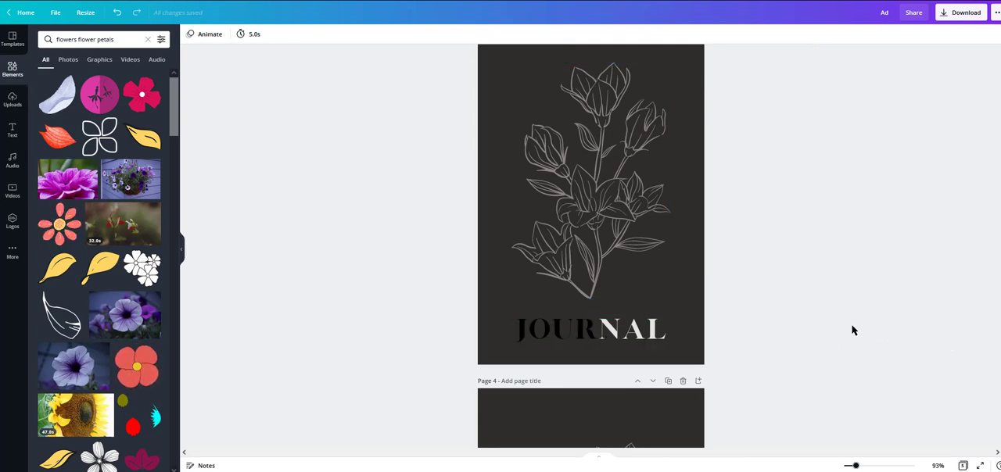
scroll(850, 377, up, 2)
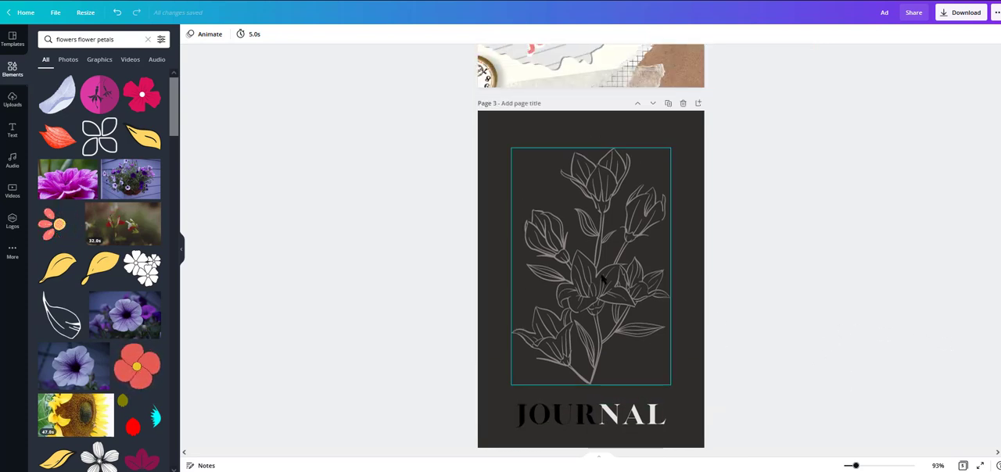
scroll(818, 330, down, 1)
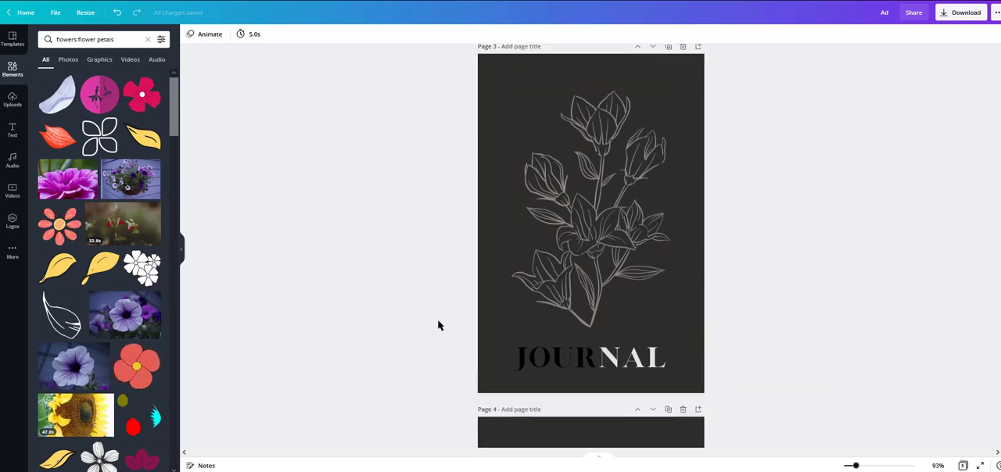
Step: Recolour the black "JOURNAL" title on page 3 to the salmon pink document colour
click(567, 364)
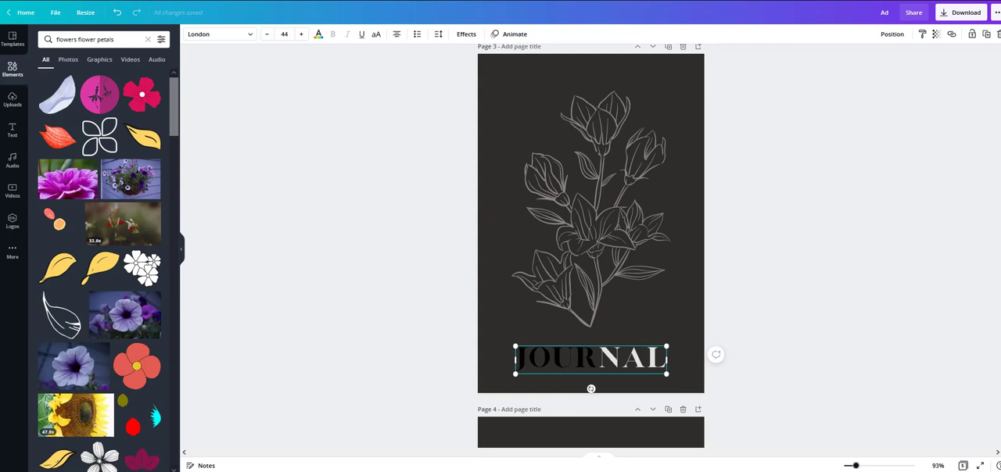
click(318, 34)
click(112, 104)
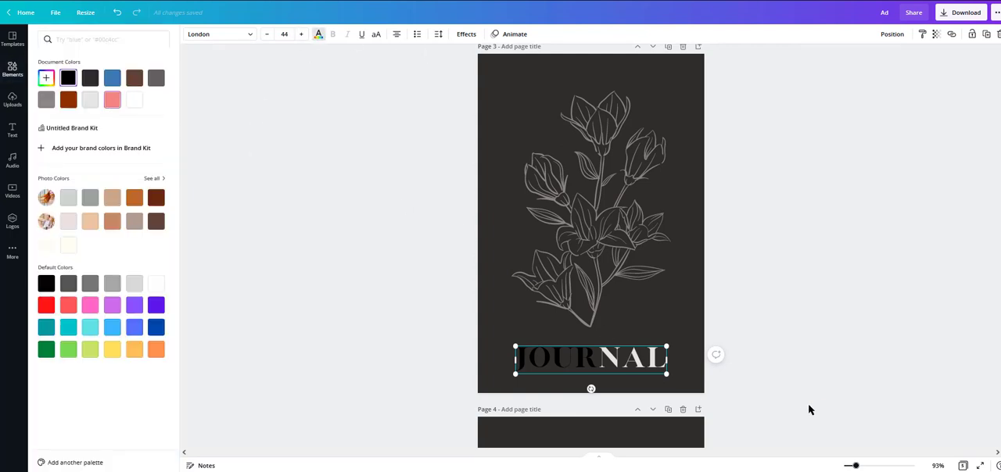
click(854, 413)
Step: Recolour the "NAL" part of the page 3 title to salmon pink and deepen it to a darker custom red
click(628, 359)
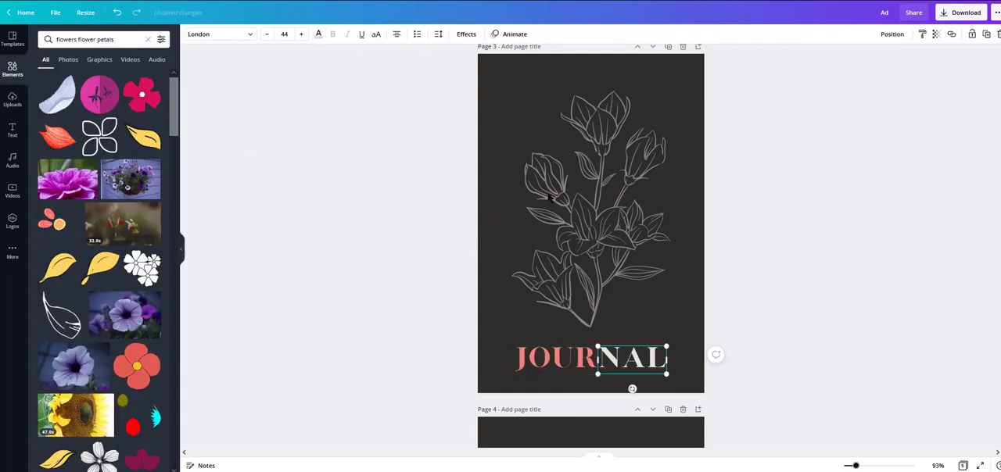
click(318, 34)
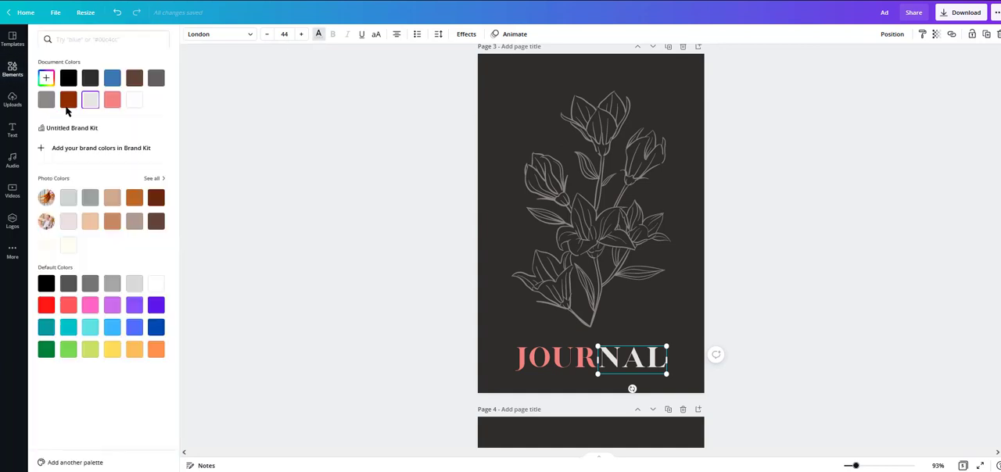
click(112, 98)
click(46, 77)
click(115, 106)
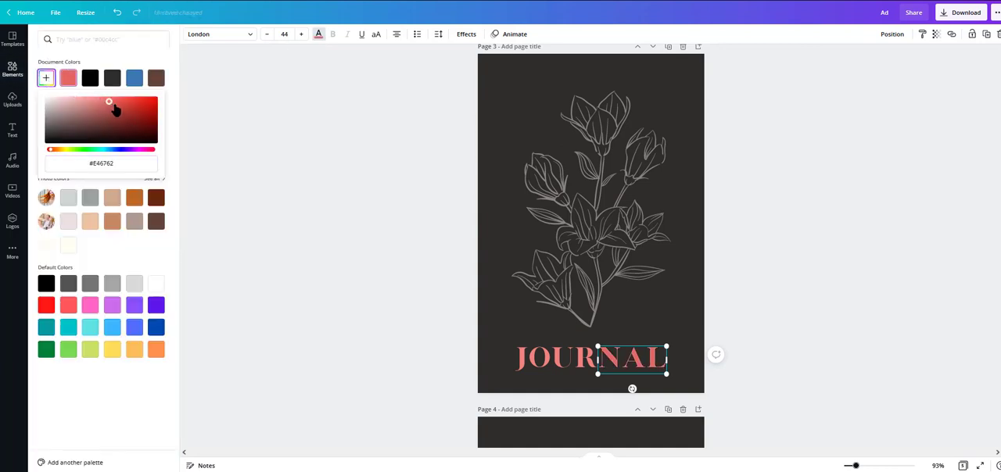
click(387, 296)
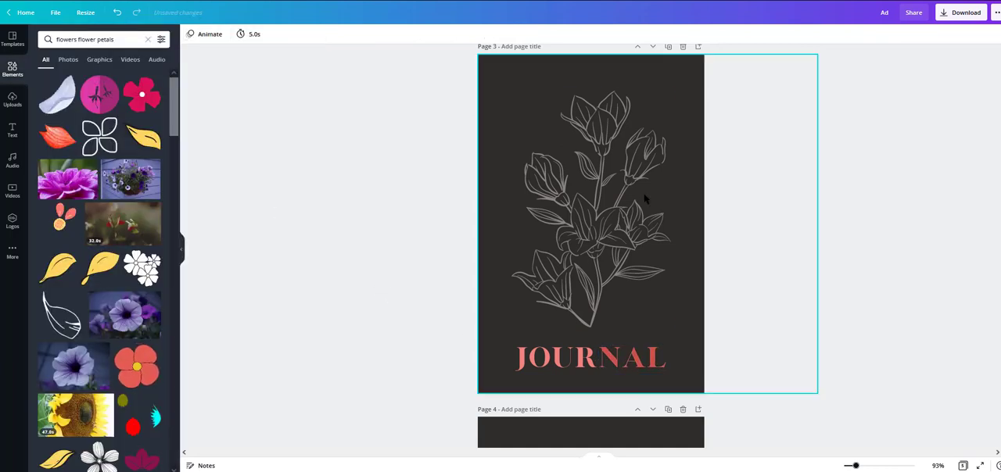
Step: Recolour the line-drawn flower artwork on page 3 to the salmon pink document colour
click(643, 197)
click(189, 35)
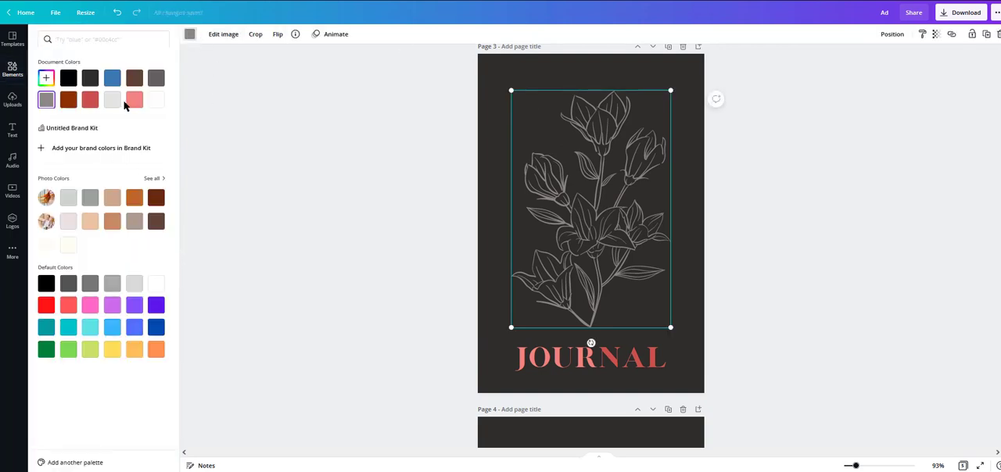
click(132, 98)
click(996, 434)
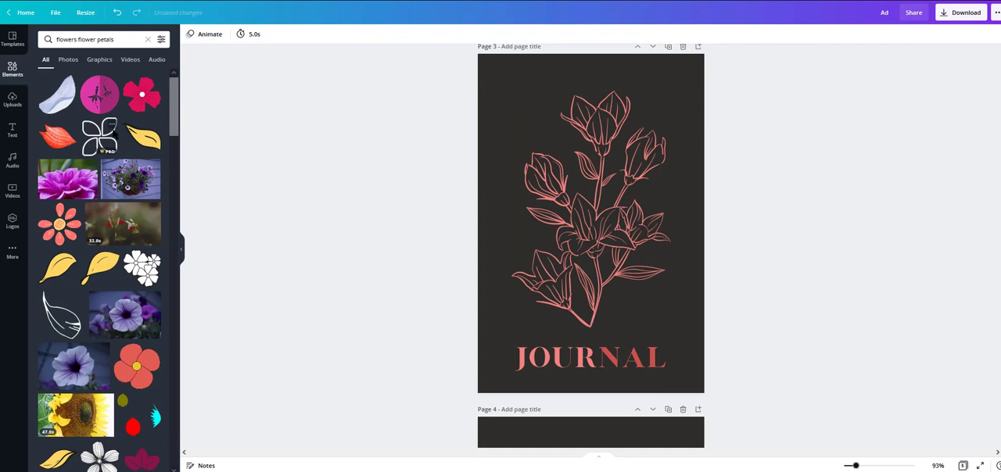
Step: Examine the "Self Love Poetry" covers on pages 4 and 5, including the title text, flower artwork and scattered petals
scroll(822, 280, down, 4)
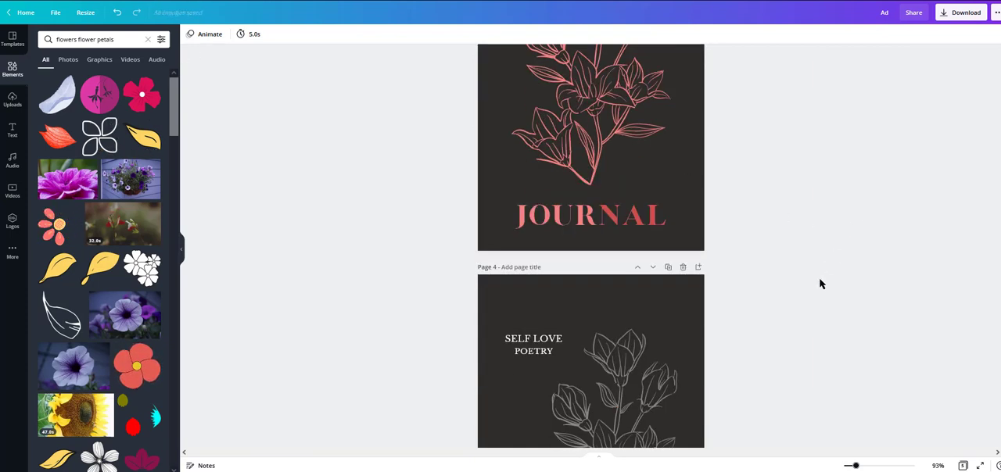
scroll(785, 204, down, 2)
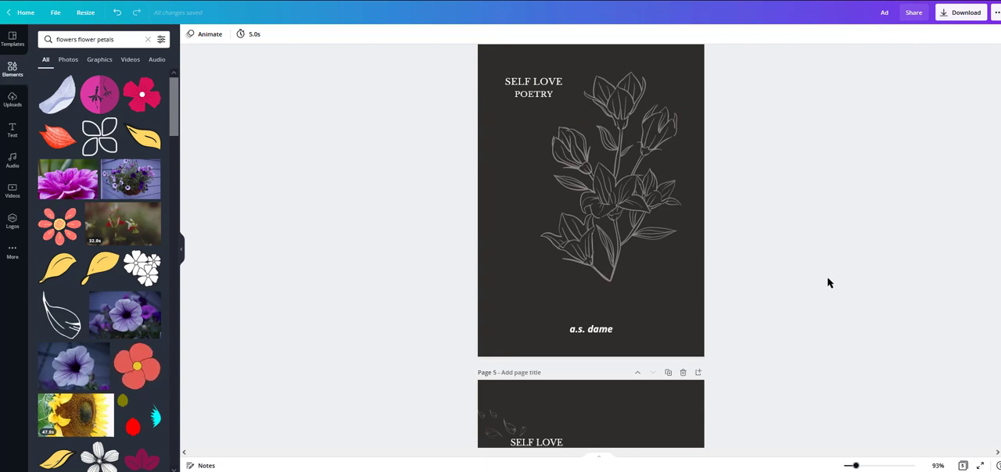
scroll(828, 283, down, 2)
click(571, 421)
scroll(579, 391, down, 3)
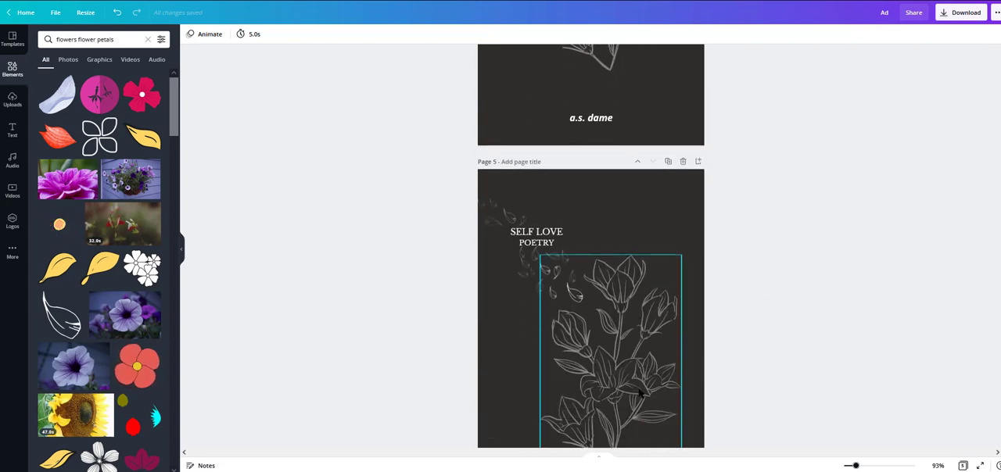
click(962, 155)
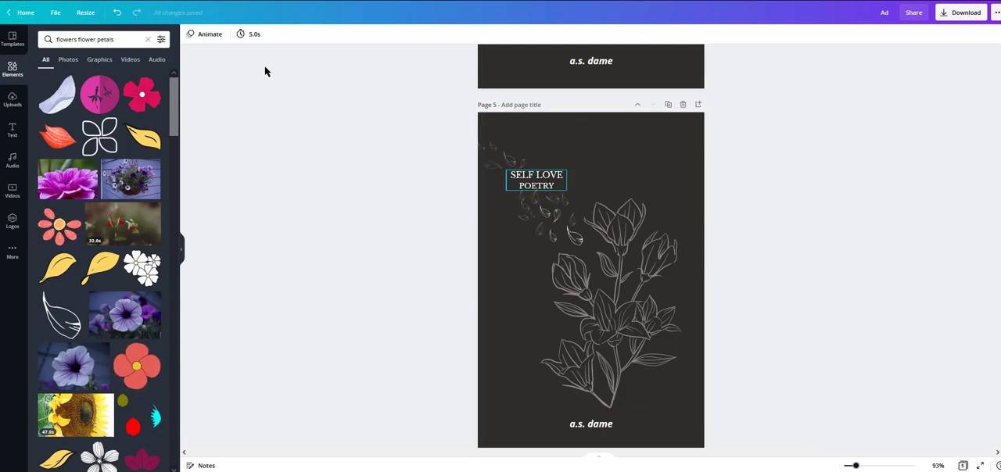
click(537, 179)
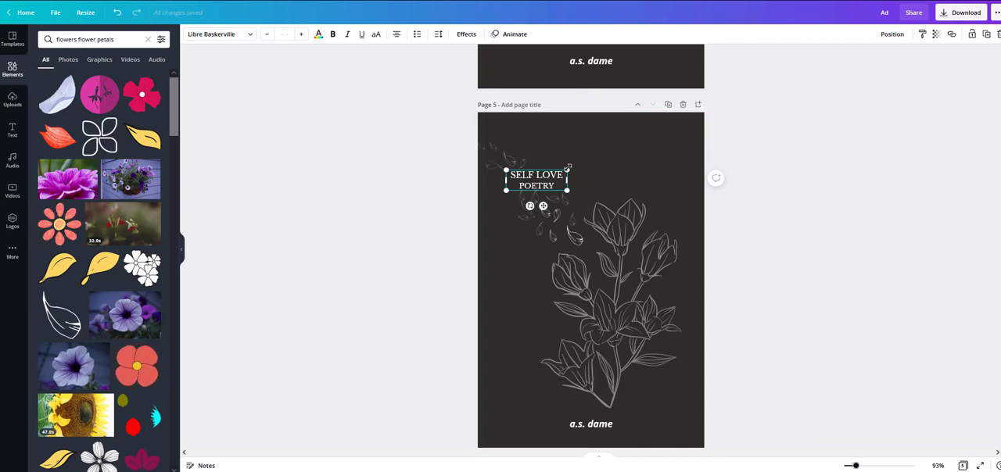
click(876, 182)
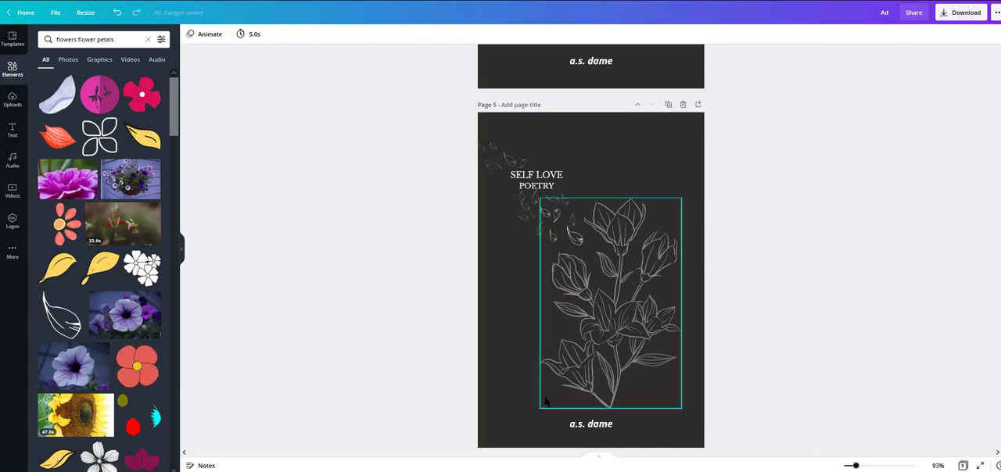
scroll(409, 263, down, 1)
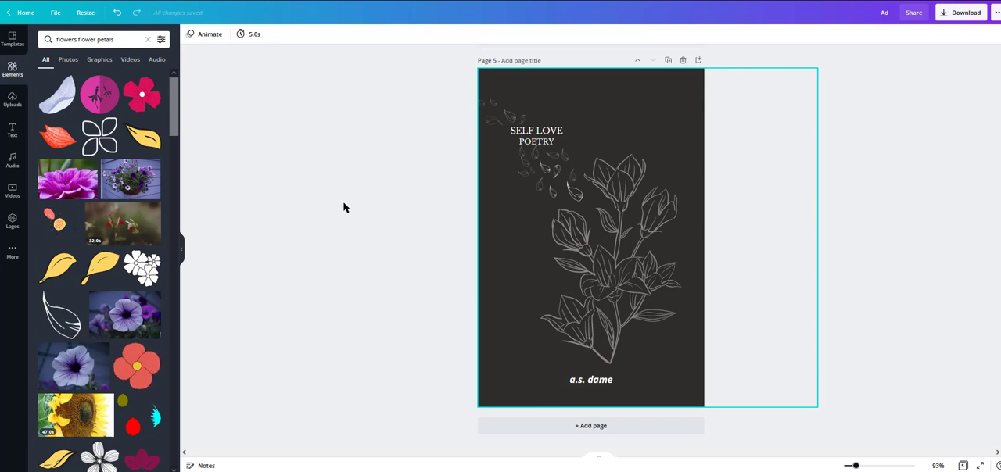
Step: Add an outlined petal graphic to page 5, shrink it, colour it white, rotate it and place it among the petals below the title
scroll(48, 339, down, 3)
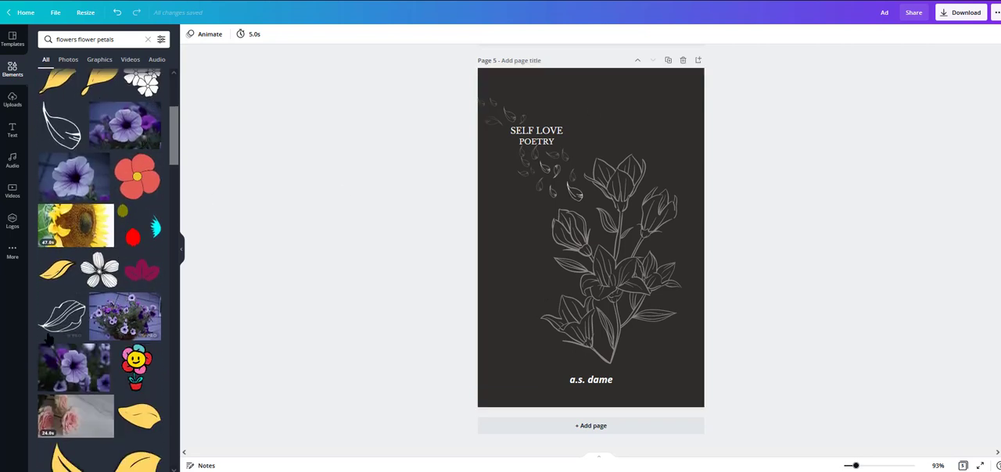
drag(49, 339, 574, 190)
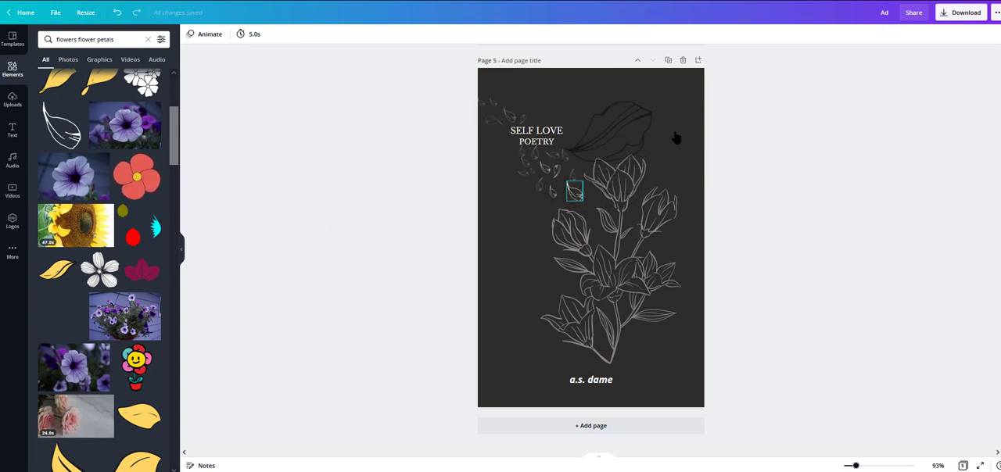
click(639, 108)
drag(653, 101, 580, 139)
click(189, 34)
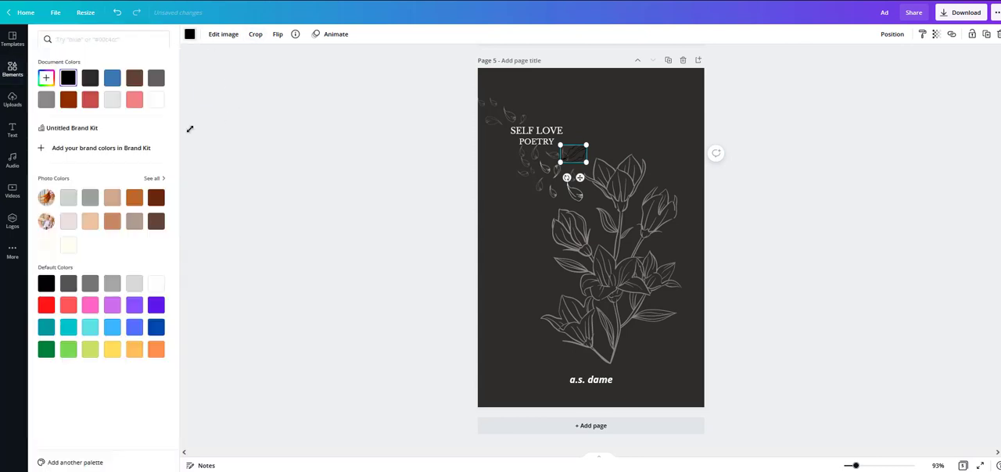
click(156, 99)
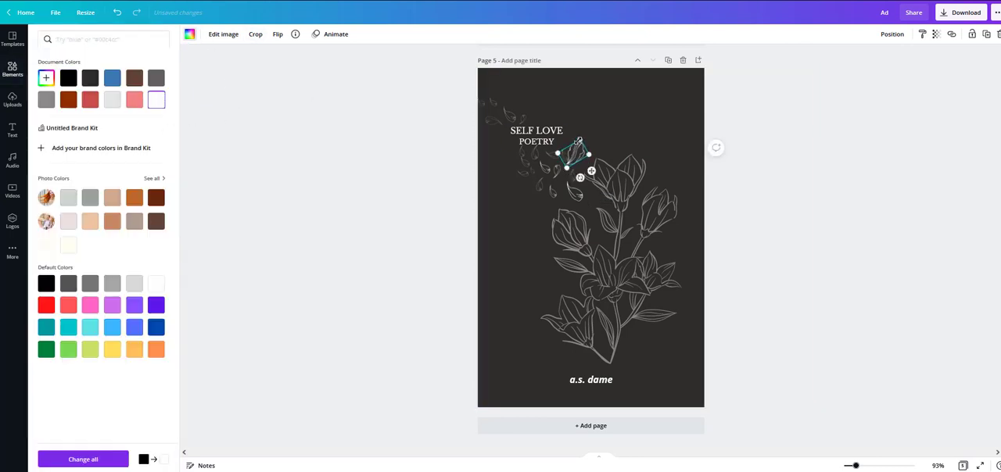
drag(586, 145, 557, 188)
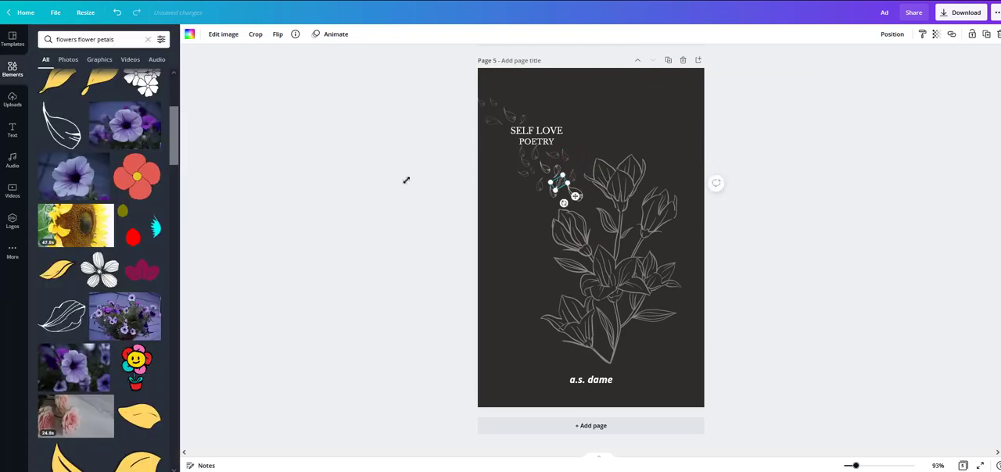
click(406, 179)
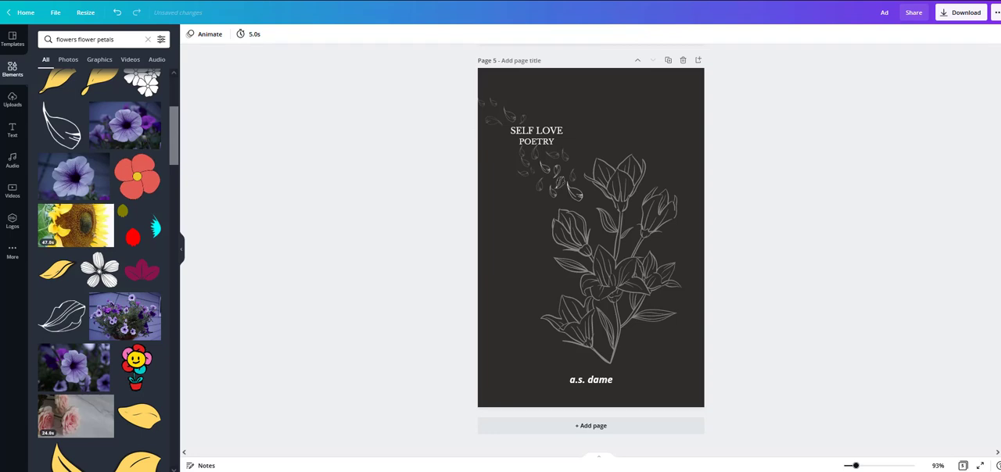